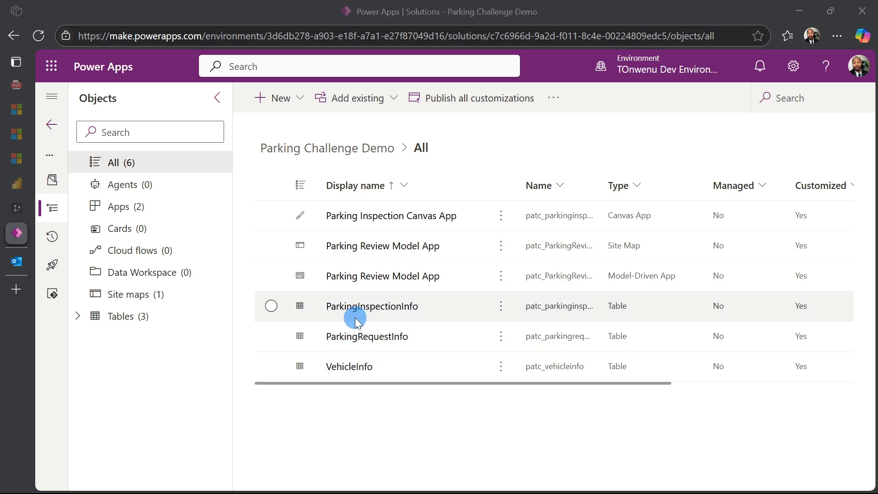
- Start a new automated cloud flow in the Parking Challenge Demo solution and name it Parking Request Notifications
{"action": "left_click", "coordinate": [280, 98]}
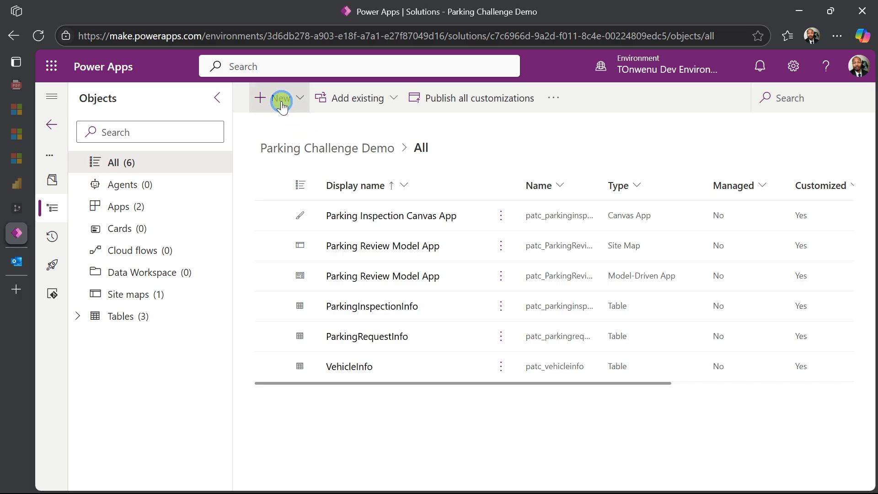
{"action": "mouse_move", "coordinate": [300, 178]}
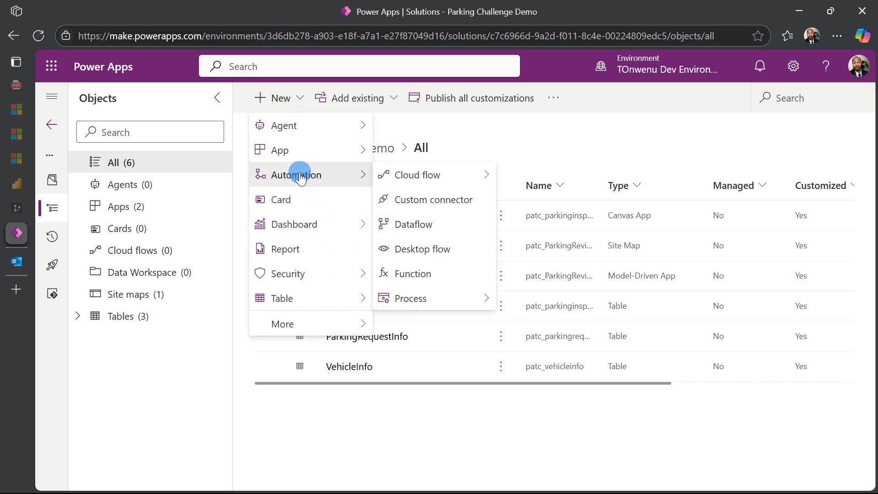
{"action": "mouse_move", "coordinate": [416, 183]}
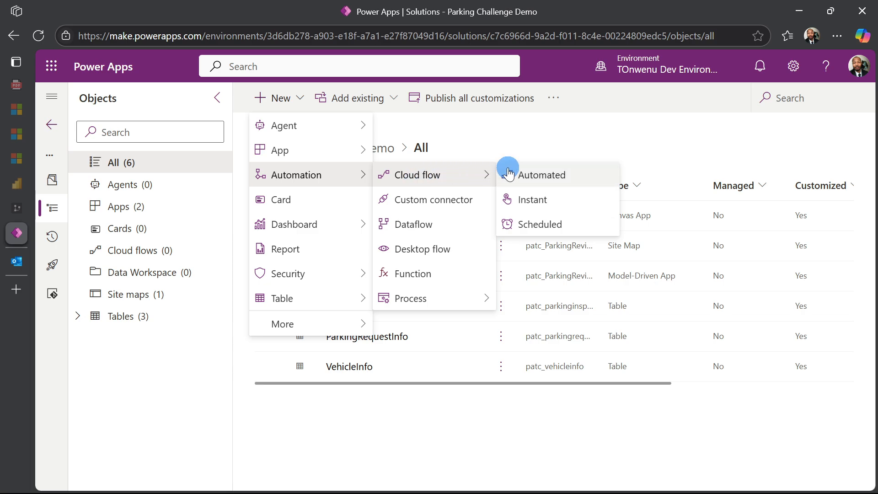
{"action": "left_click", "coordinate": [536, 176]}
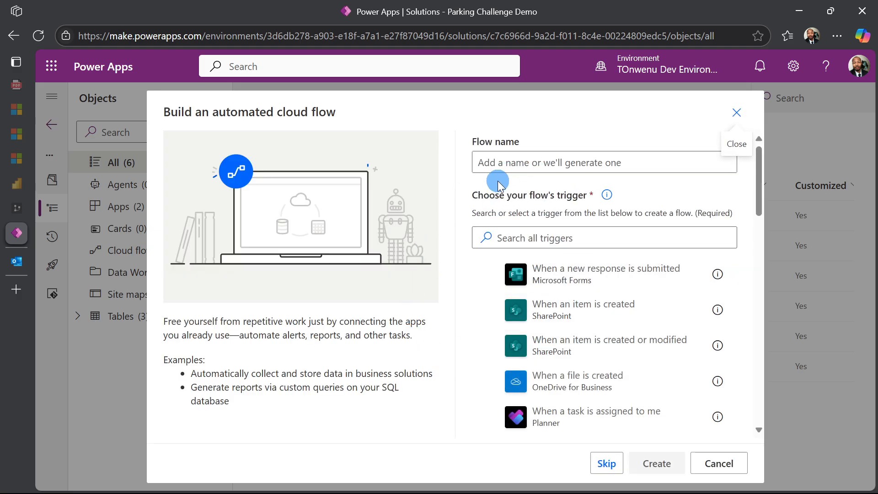
{"action": "left_click", "coordinate": [502, 165]}
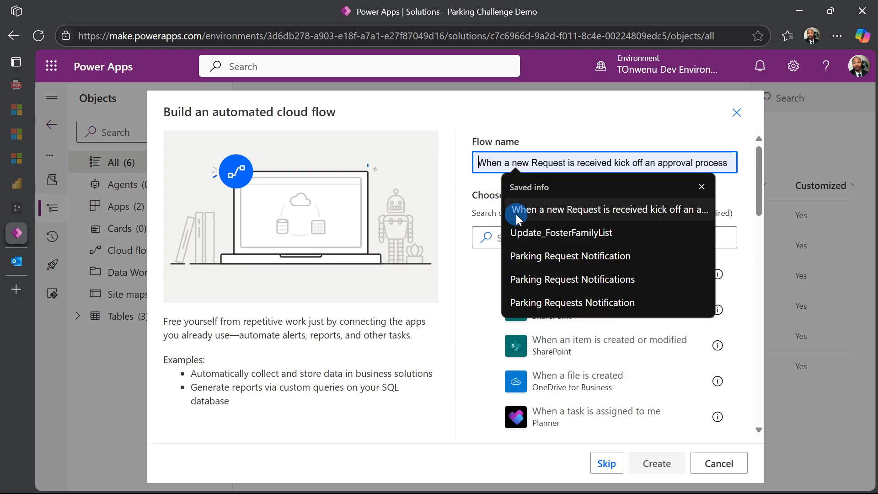
{"action": "left_click", "coordinate": [528, 264]}
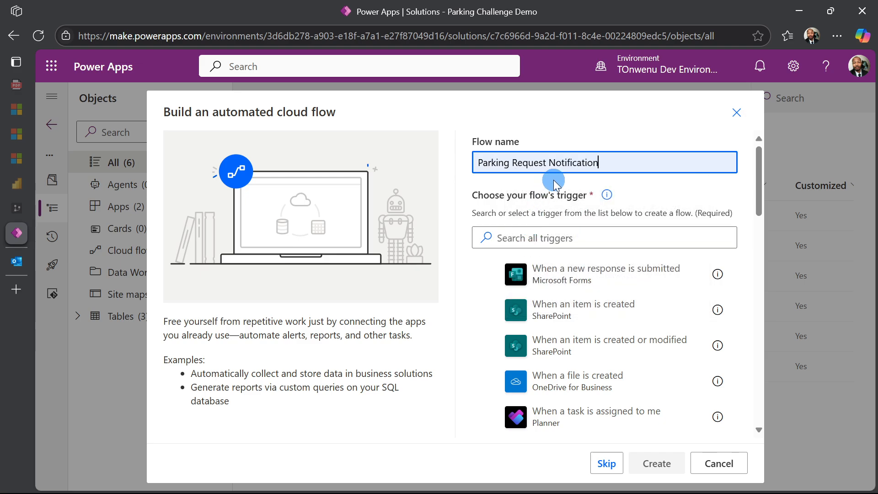
{"action": "type", "text": "s"}
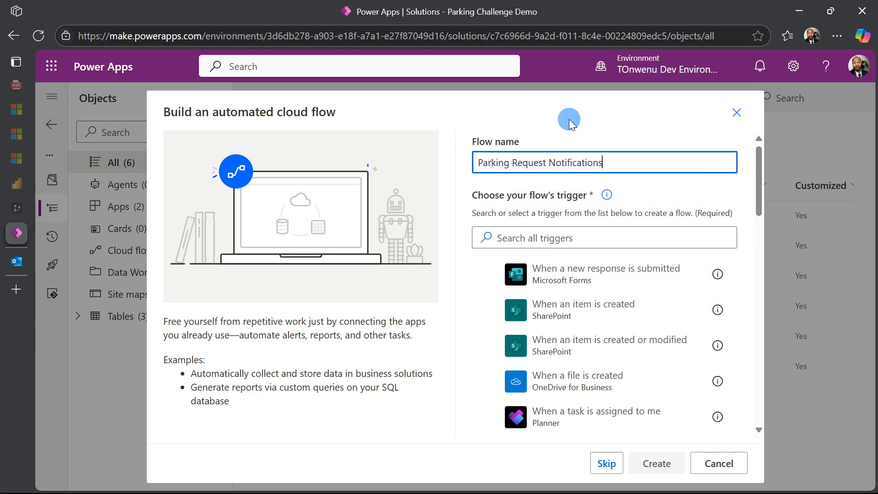
{"action": "left_click", "coordinate": [569, 120]}
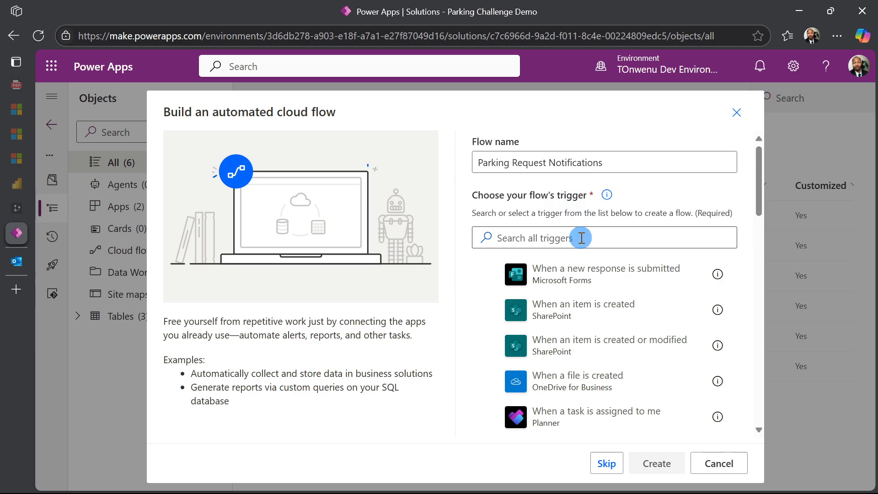
- Search the triggers for "When a row" and create the flow with Dataverse's When a row is added, modified or deleted trigger
{"action": "left_click", "coordinate": [558, 237]}
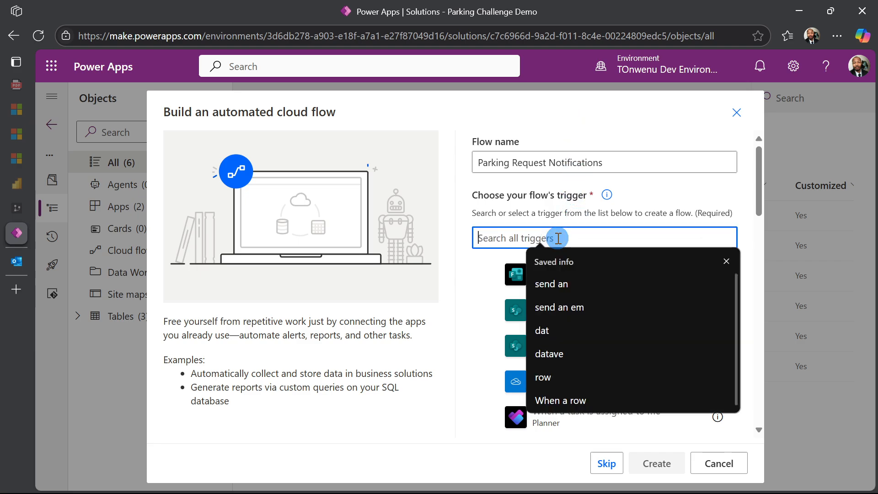
{"action": "left_click", "coordinate": [568, 402]}
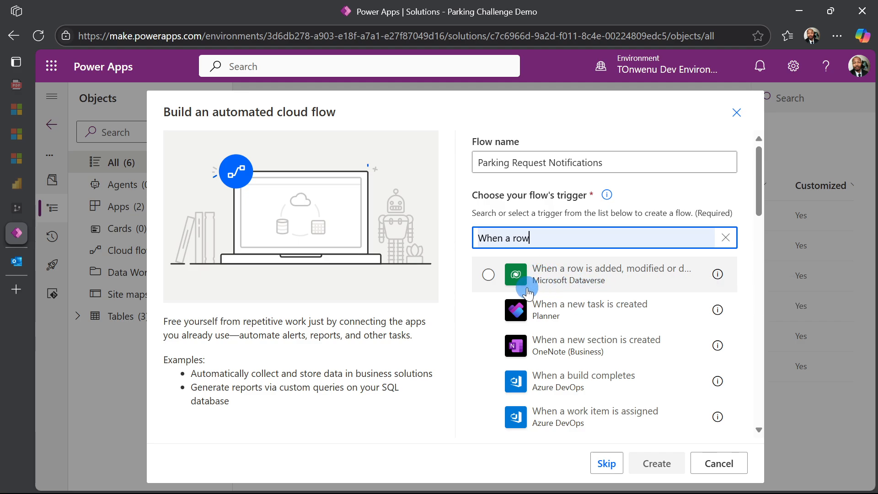
{"action": "left_click", "coordinate": [489, 274]}
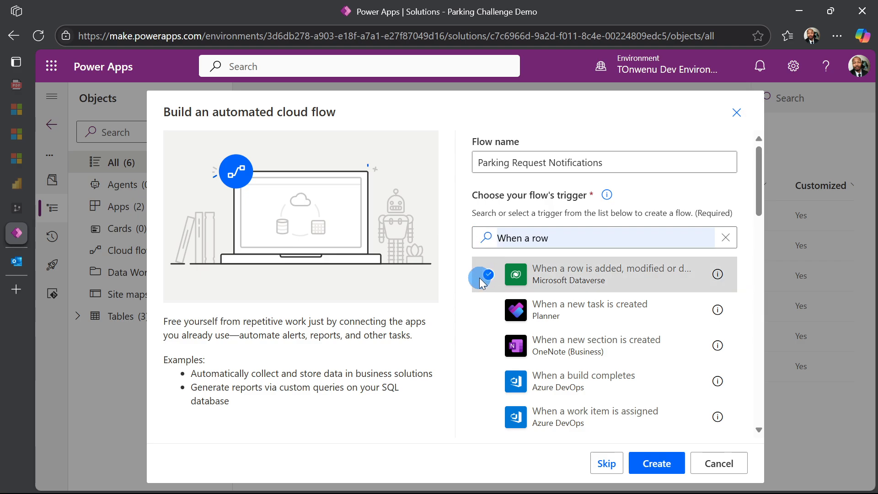
{"action": "left_click", "coordinate": [651, 465]}
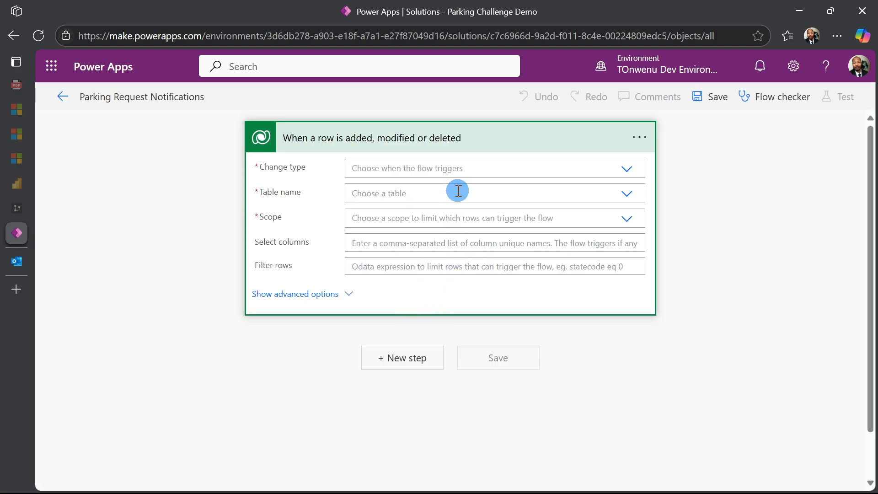
- Configure the trigger with change type Added, table ParkingRequestInfos and scope Organization
{"action": "left_click", "coordinate": [623, 168]}
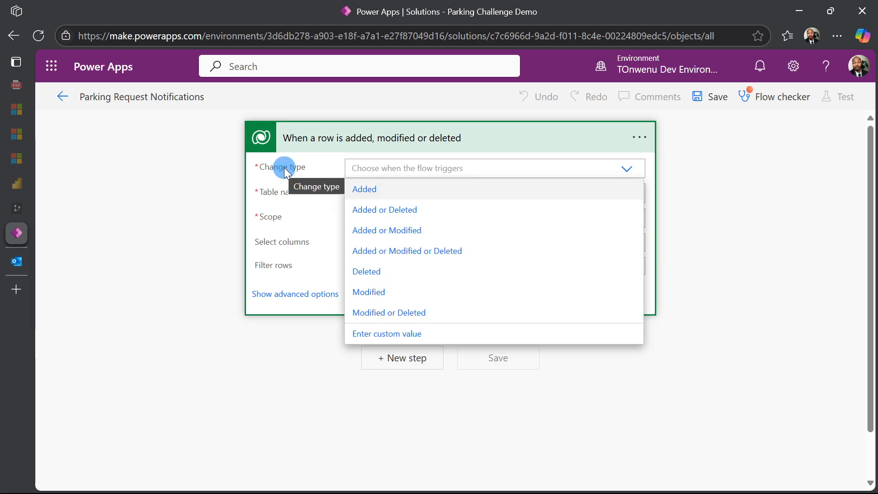
{"action": "left_click", "coordinate": [388, 200]}
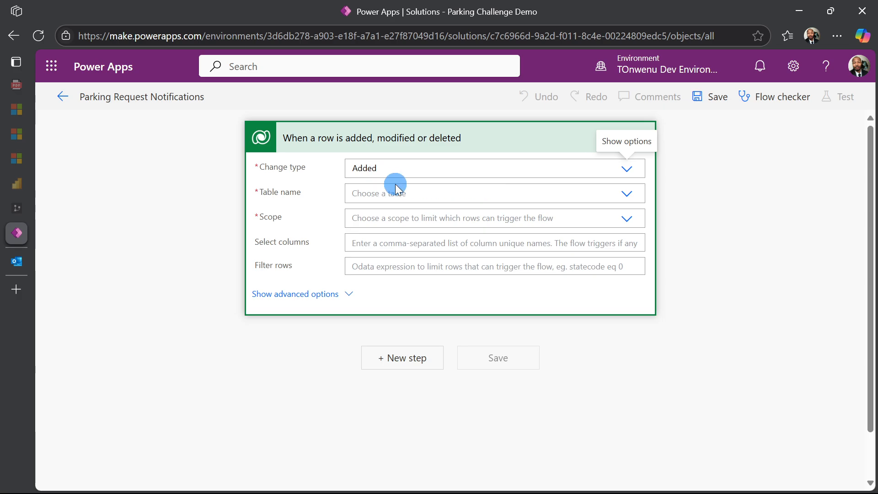
{"action": "left_click", "coordinate": [625, 194]}
{"action": "left_click", "coordinate": [494, 195]}
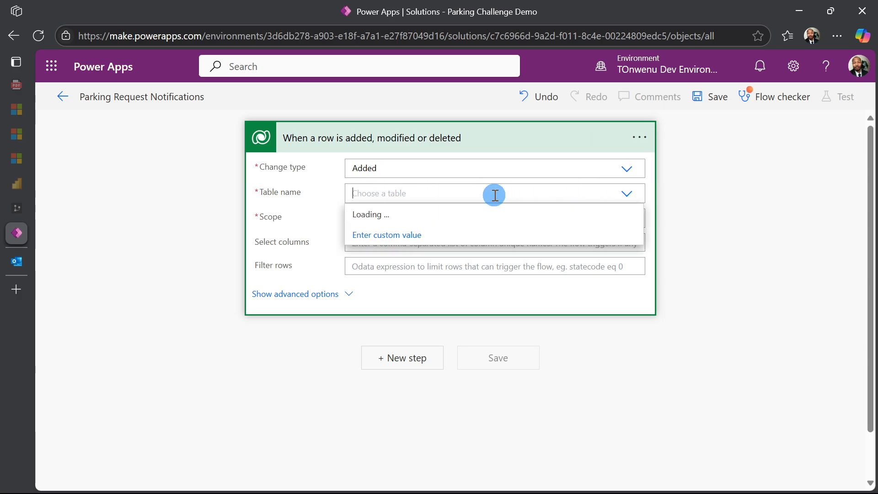
{"action": "type", "text": "request"}
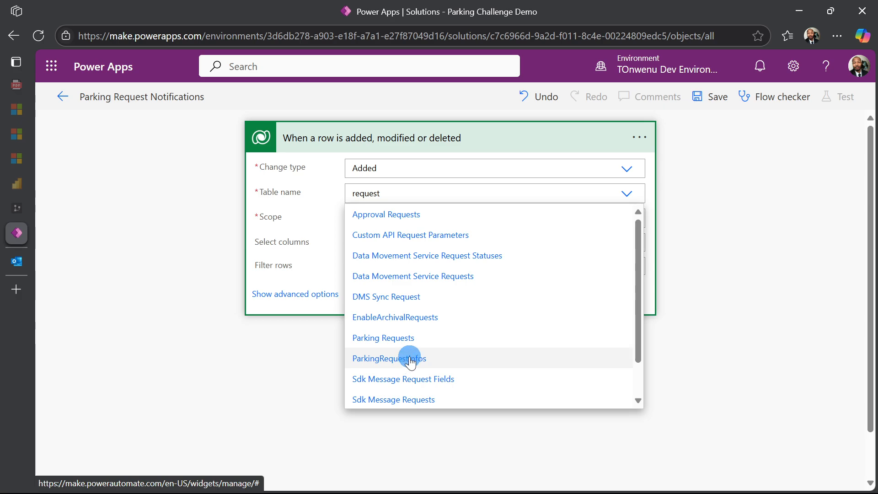
{"action": "left_click", "coordinate": [406, 360]}
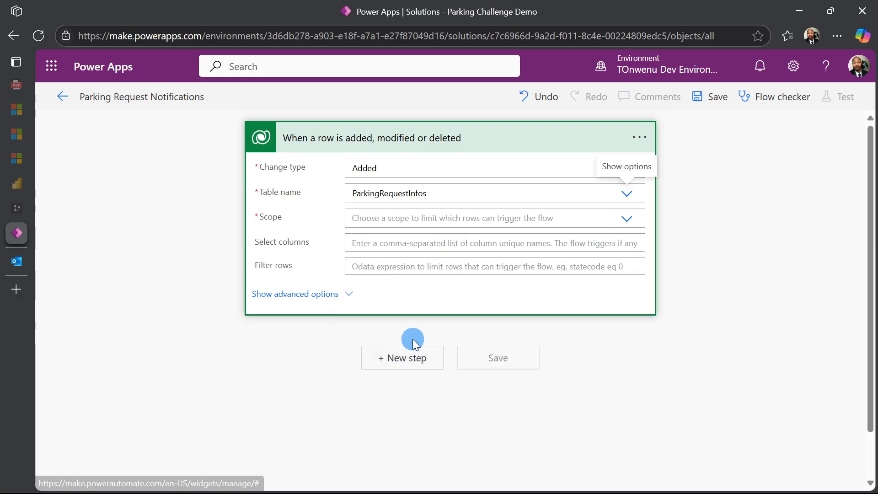
{"action": "left_click", "coordinate": [624, 220]}
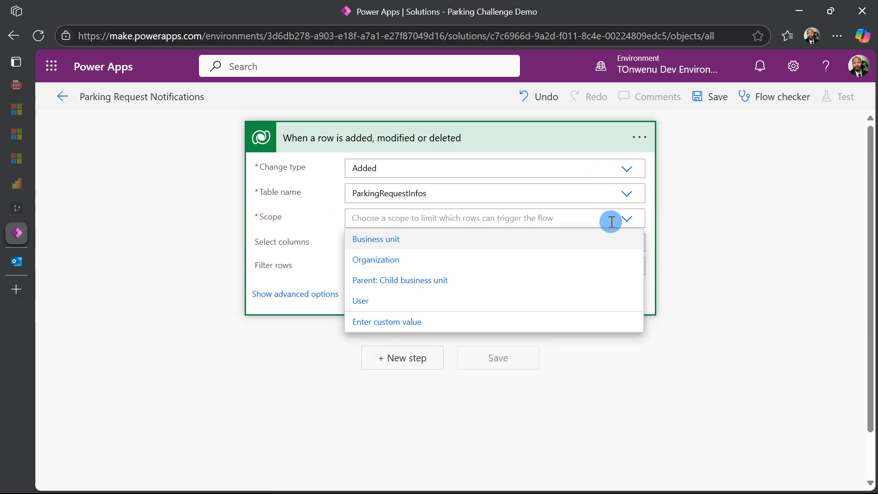
{"action": "left_click", "coordinate": [404, 261]}
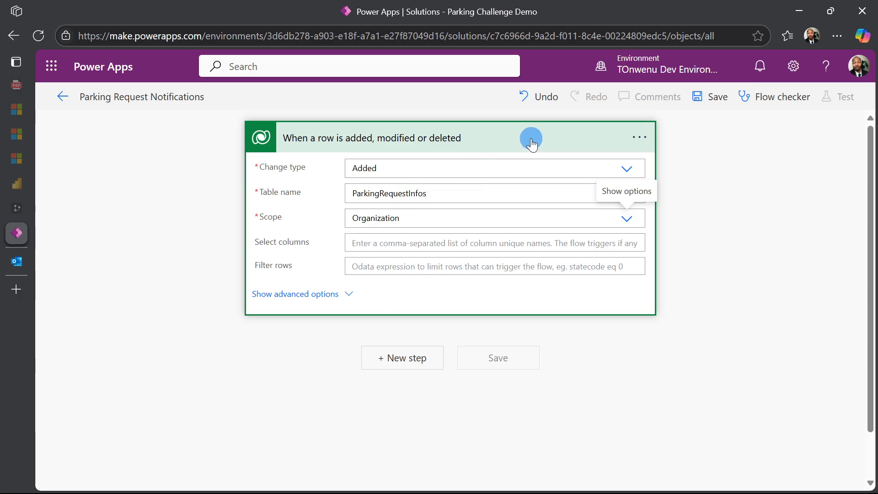
- Rename the trigger as "When a row is added to the Request Table"
{"action": "left_click", "coordinate": [631, 137]}
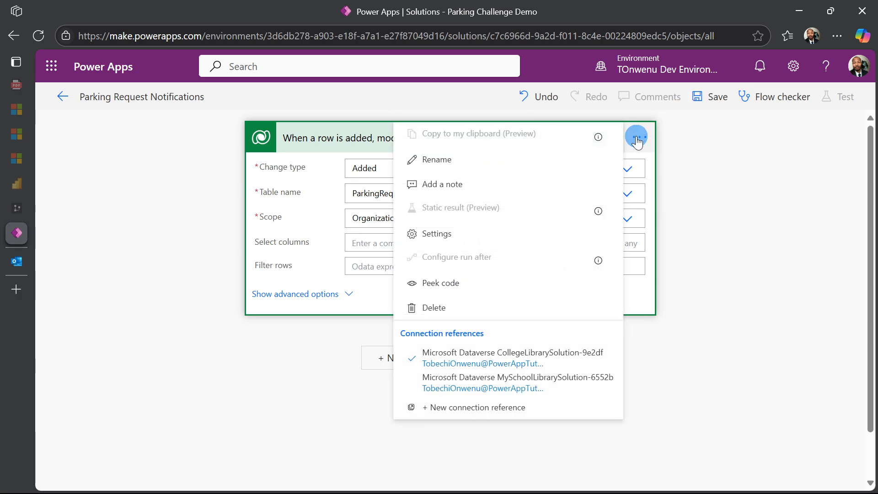
{"action": "left_click", "coordinate": [501, 159]}
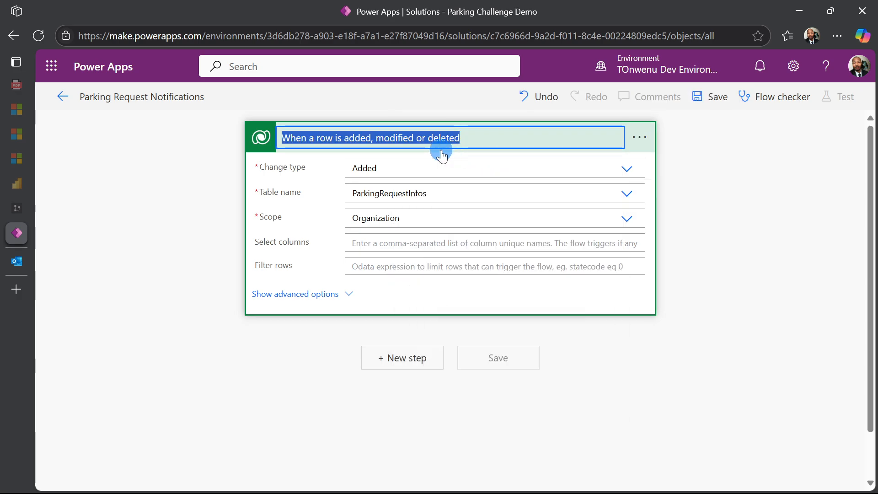
{"action": "left_click", "coordinate": [476, 141]}
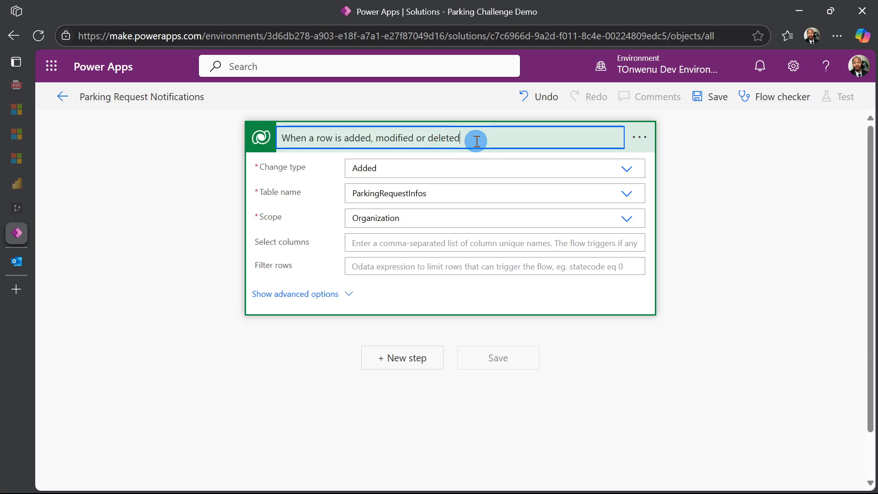
{"action": "key", "text": "BackSpace"}
{"action": "key", "text": "BackSpace"}
{"action": "key", "text": "BackSpace"}
{"action": "key", "text": "BackSpace"}
{"action": "key", "text": "BackSpace"}
{"action": "key", "text": "BackSpace"}
{"action": "key", "text": "BackSpace"}
{"action": "key", "text": "BackSpace"}
{"action": "key", "text": "BackSpace"}
{"action": "key", "text": "BackSpace"}
{"action": "key", "text": "BackSpace"}
{"action": "key", "text": "BackSpace"}
{"action": "key", "text": "BackSpace"}
{"action": "key", "text": "BackSpace"}
{"action": "key", "text": "BackSpace"}
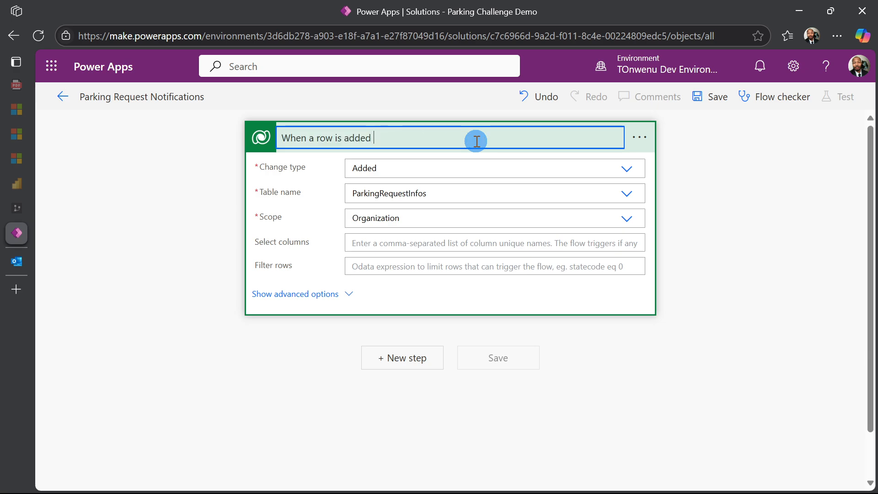
{"action": "type", "text": "i"}
{"action": "type", "text": "o the Request Table"}
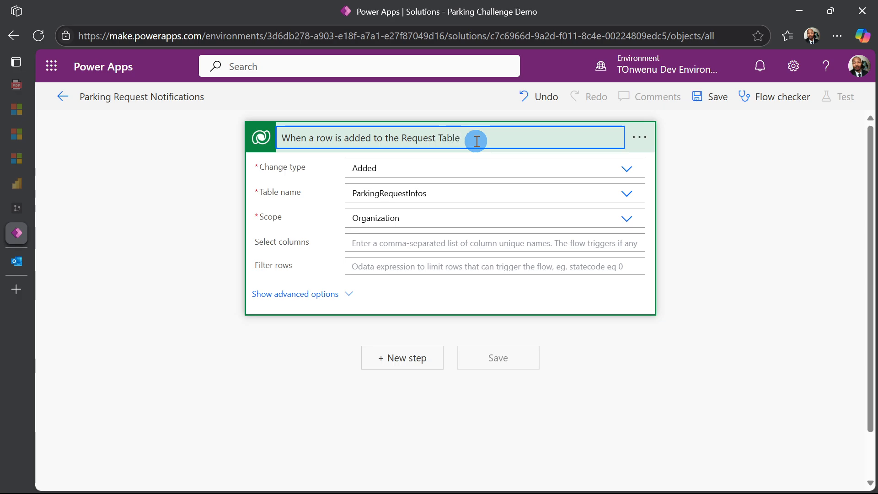
{"action": "left_click", "coordinate": [729, 285]}
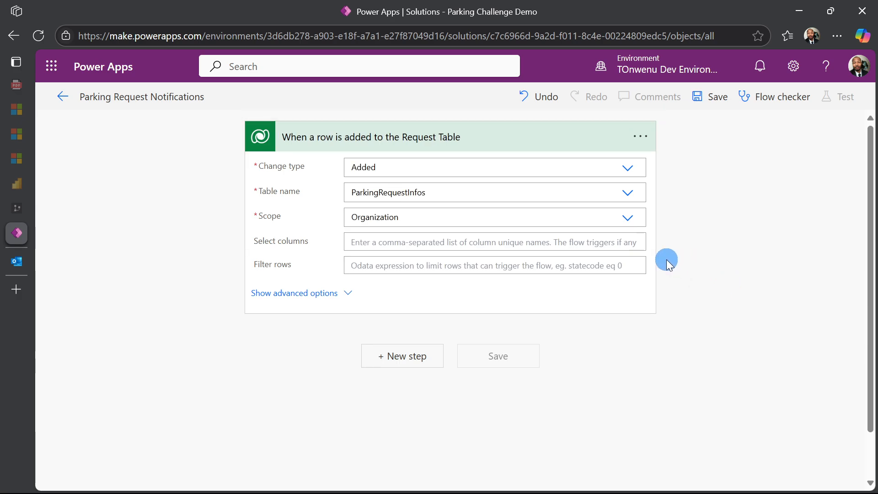
- Add the Microsoft Dataverse action Get a row by ID as a new step after the trigger
{"action": "left_click", "coordinate": [417, 359]}
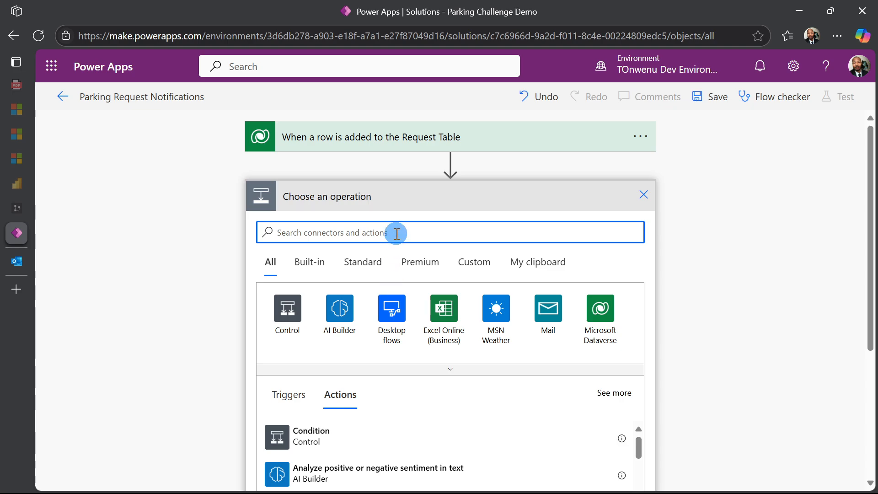
{"action": "type", "text": "get"}
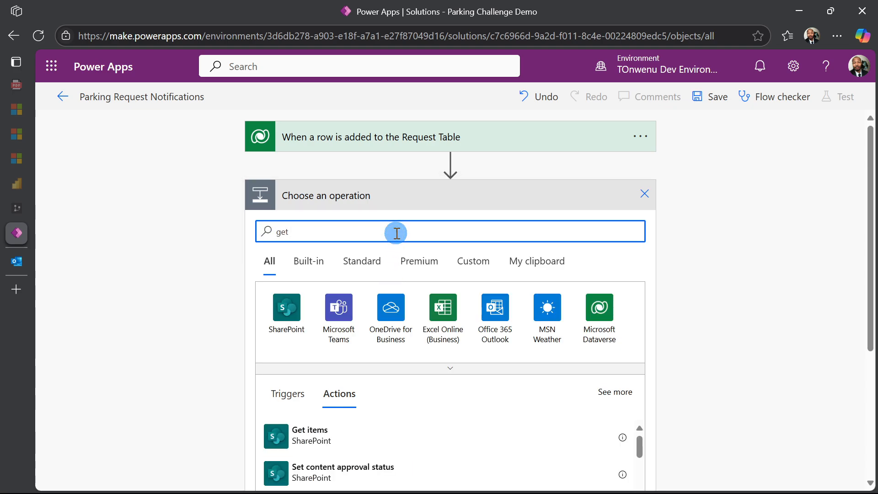
{"action": "type", "text": " a row"}
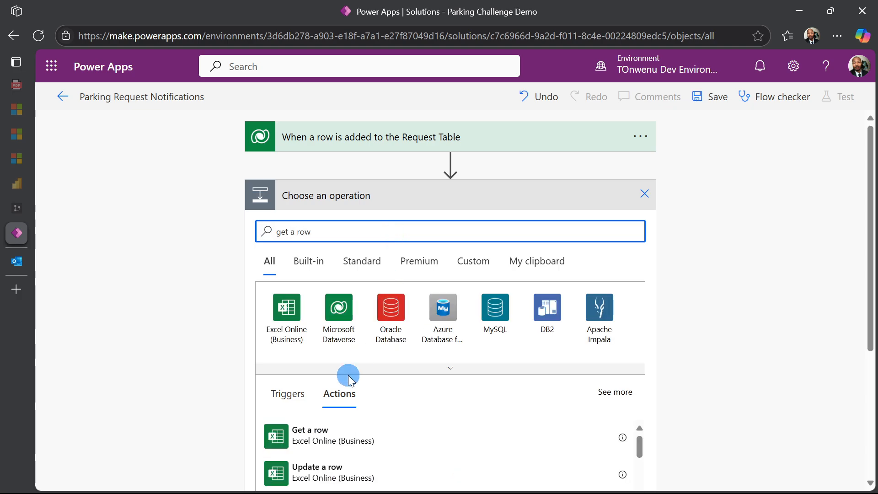
{"action": "scroll", "coordinate": [349, 376], "scroll_direction": "down", "scroll_amount": 4}
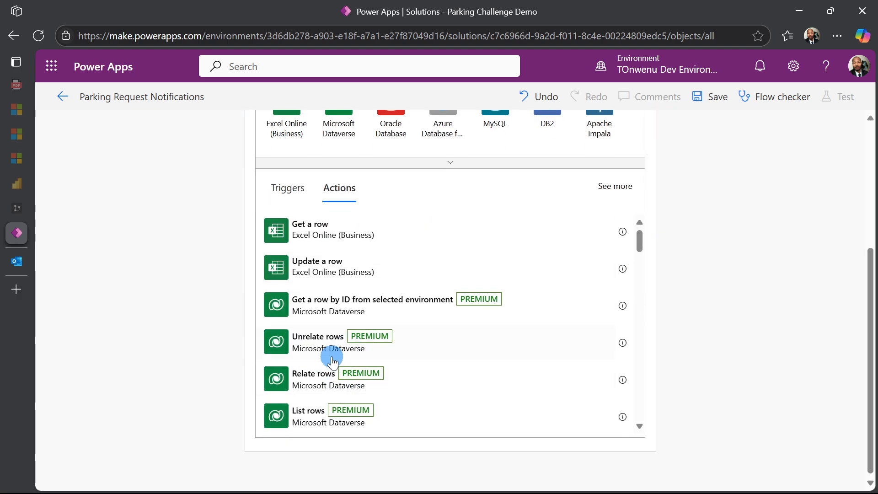
{"action": "scroll", "coordinate": [341, 349], "scroll_direction": "down", "scroll_amount": 3}
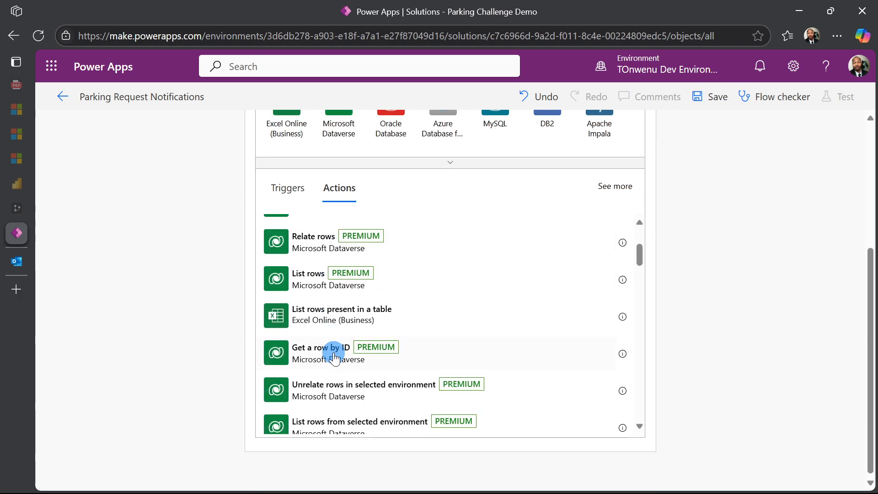
{"action": "left_click", "coordinate": [305, 360]}
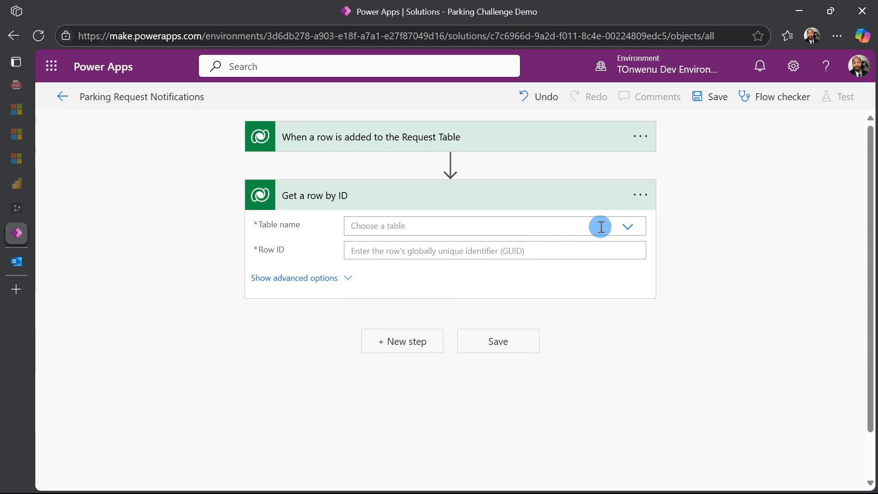
- Configure the Get a row by ID action with table VehicleInfos and the trigger's VehicleInfo (Value) as row ID
{"action": "left_click", "coordinate": [574, 232]}
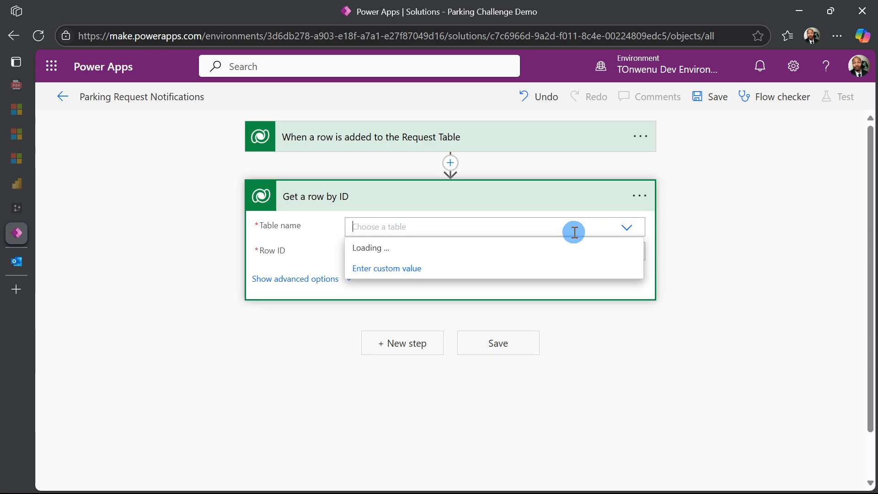
{"action": "type", "text": "vehic"}
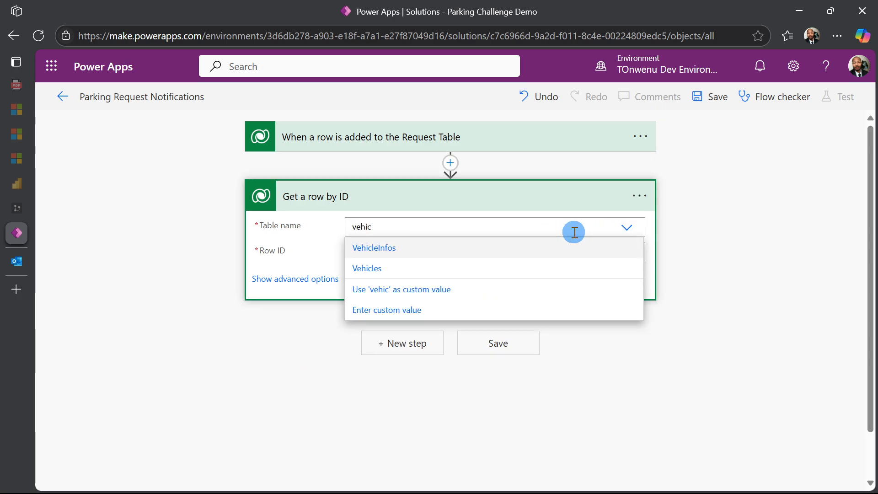
{"action": "left_click", "coordinate": [424, 251]}
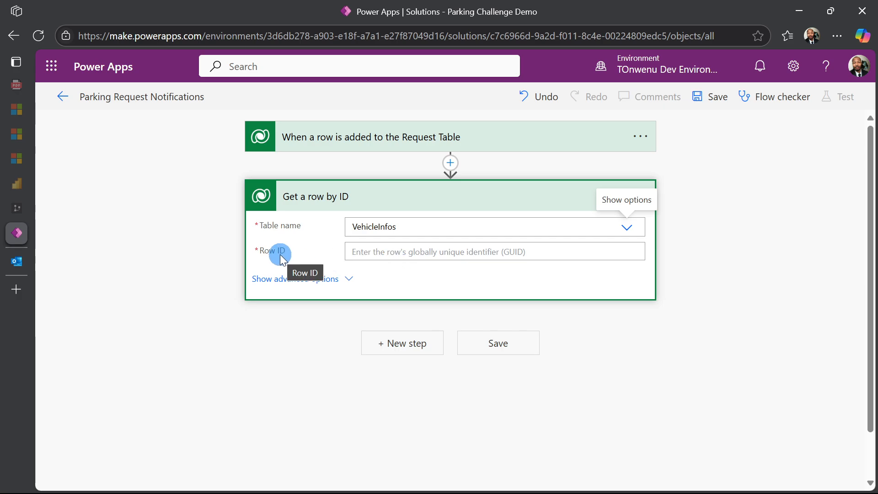
{"action": "left_click", "coordinate": [392, 252]}
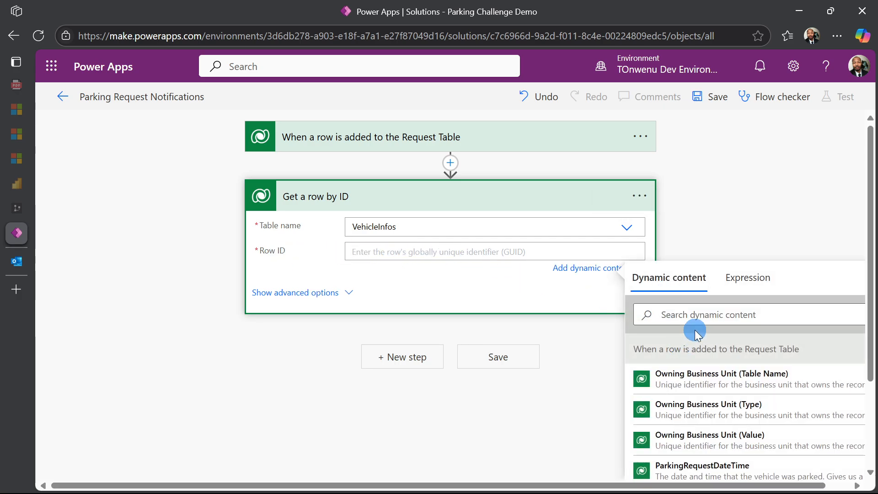
{"action": "left_click", "coordinate": [694, 316]}
{"action": "type", "text": "vehi"}
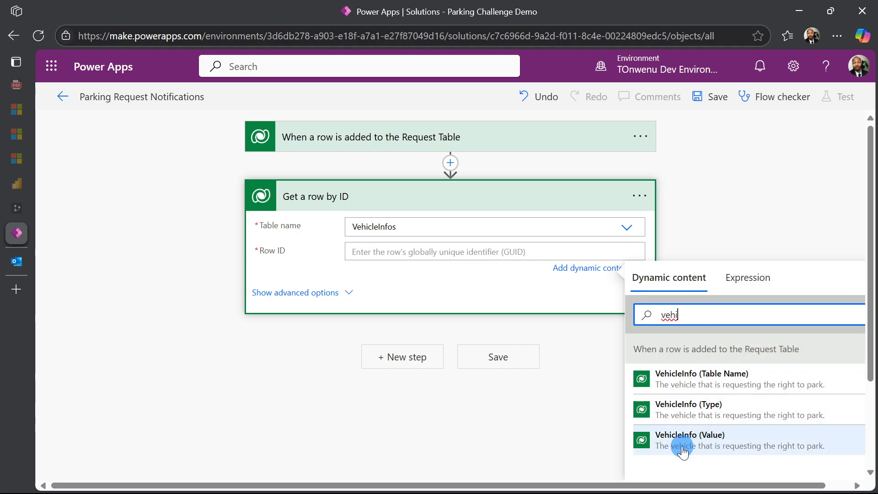
{"action": "left_click", "coordinate": [716, 443]}
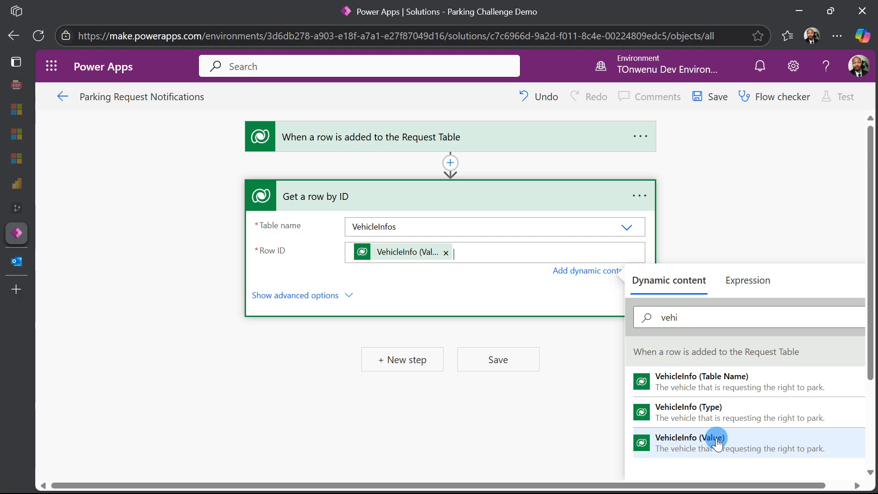
{"action": "left_click", "coordinate": [478, 294]}
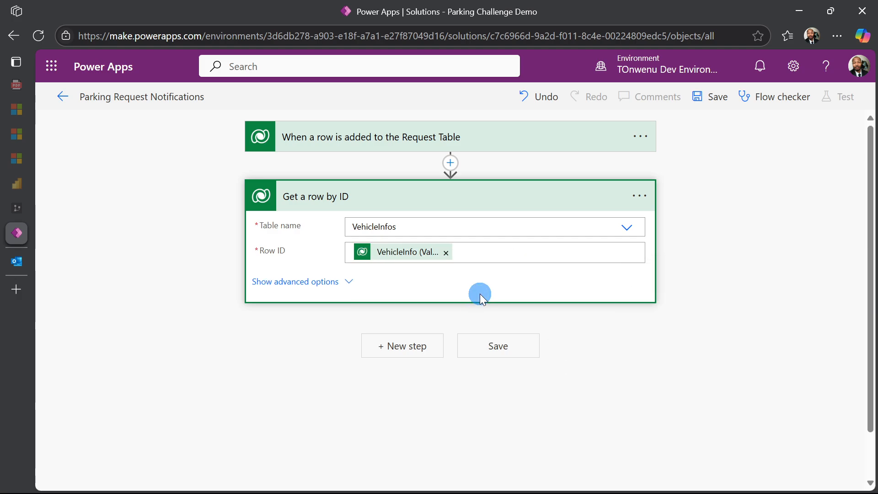
- Rename the Get a row by ID action as "Get a row by ID from Vehicle Table" and save the flow
{"action": "left_click", "coordinate": [639, 196]}
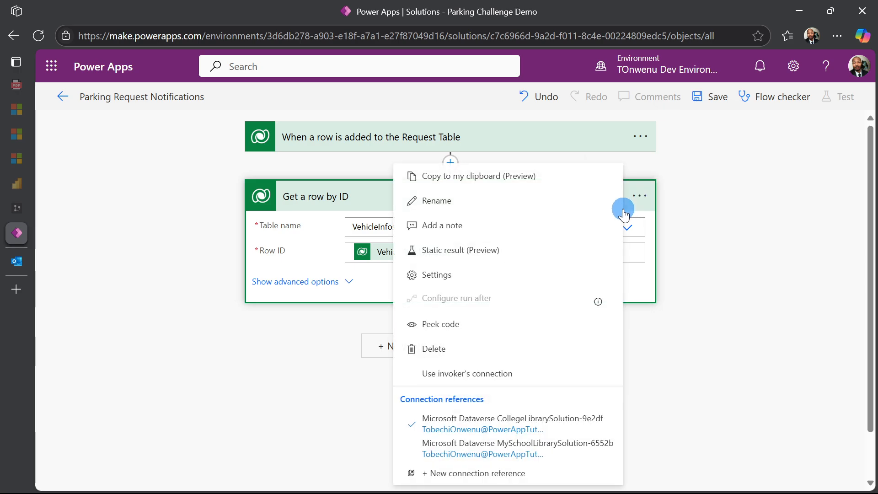
{"action": "left_click", "coordinate": [524, 206]}
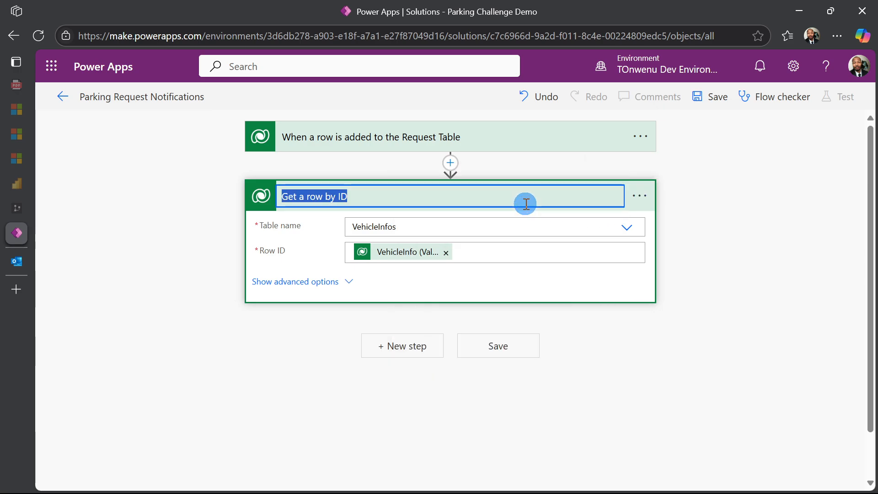
{"action": "left_click", "coordinate": [457, 199]}
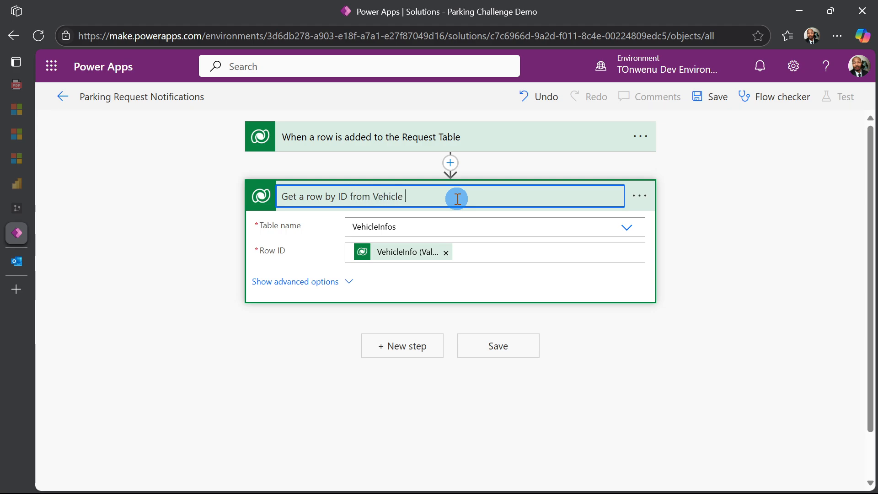
{"action": "type", "text": "from Vehicle Table"}
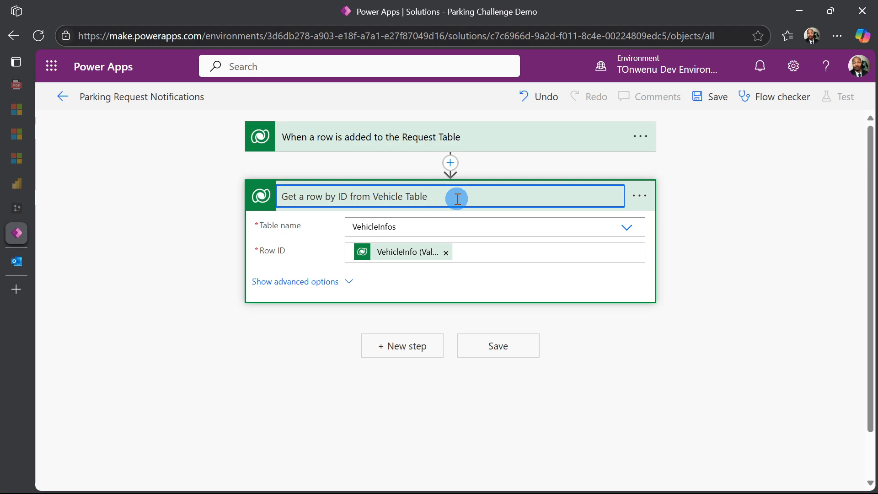
{"action": "left_click", "coordinate": [705, 208]}
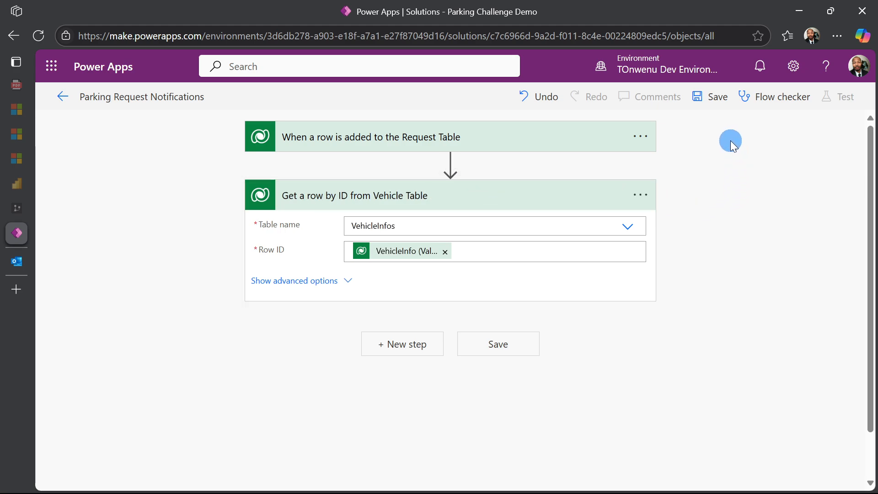
{"action": "left_click", "coordinate": [717, 97]}
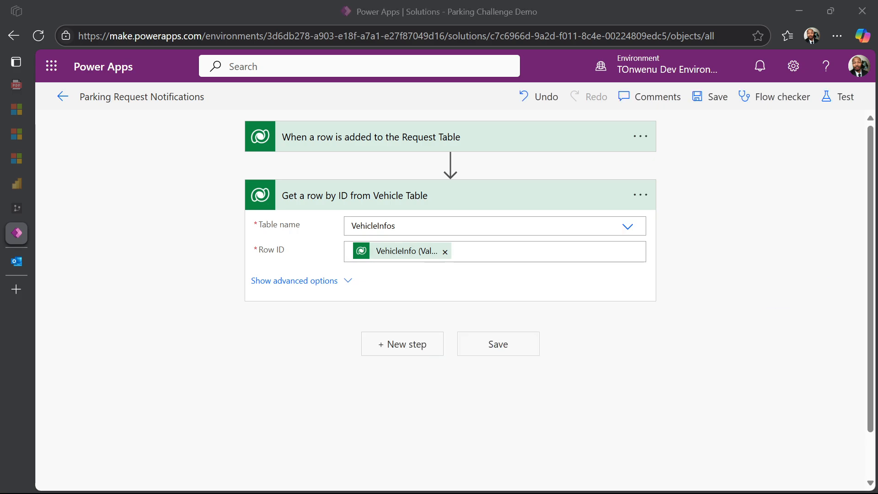
- Add the Variable action Initialize variable as a new step after the vehicle row retrieval
{"action": "left_click", "coordinate": [387, 344]}
{"action": "left_click", "coordinate": [400, 300]}
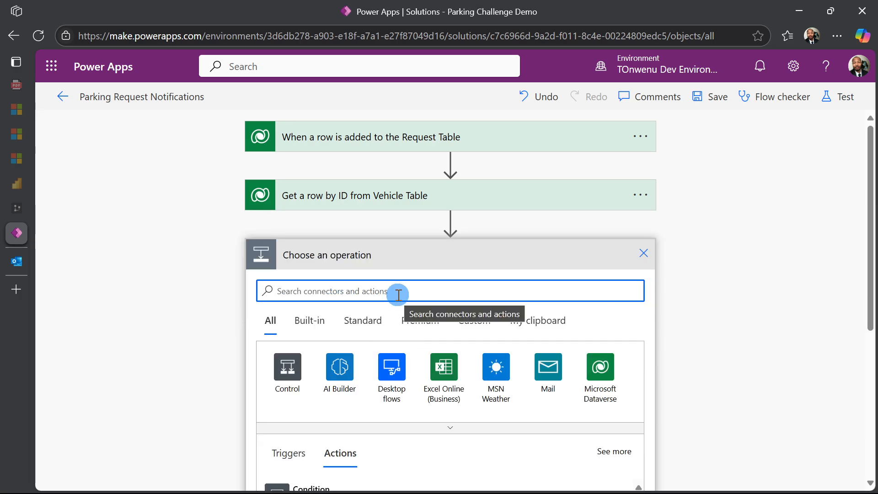
{"action": "type", "text": "init"}
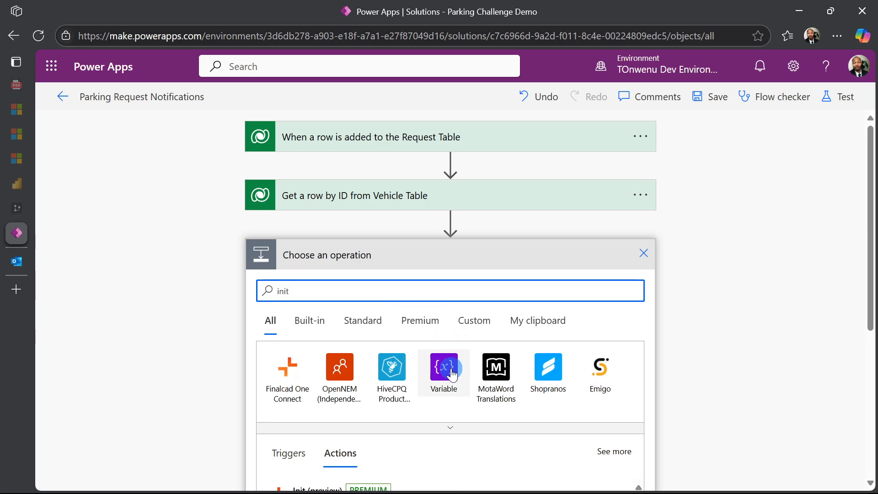
{"action": "left_click", "coordinate": [452, 380]}
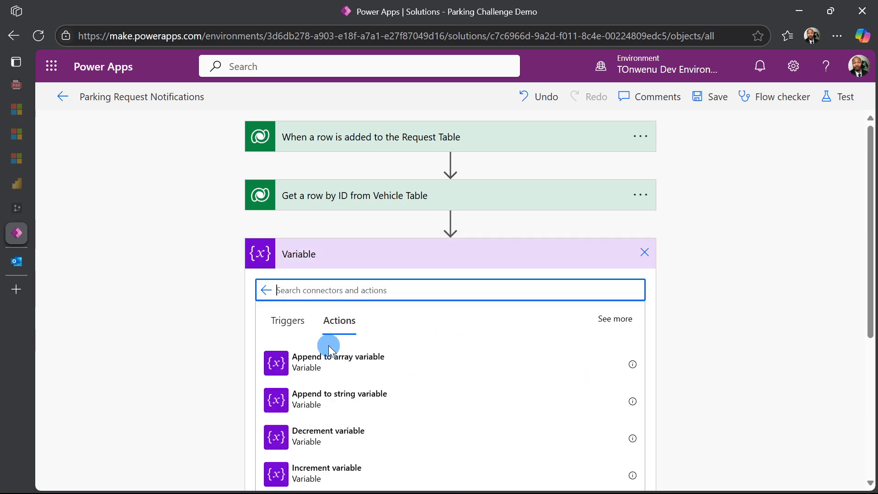
{"action": "scroll", "coordinate": [326, 414], "scroll_direction": "down", "scroll_amount": 1}
{"action": "scroll", "coordinate": [326, 414], "scroll_direction": "down", "scroll_amount": 2}
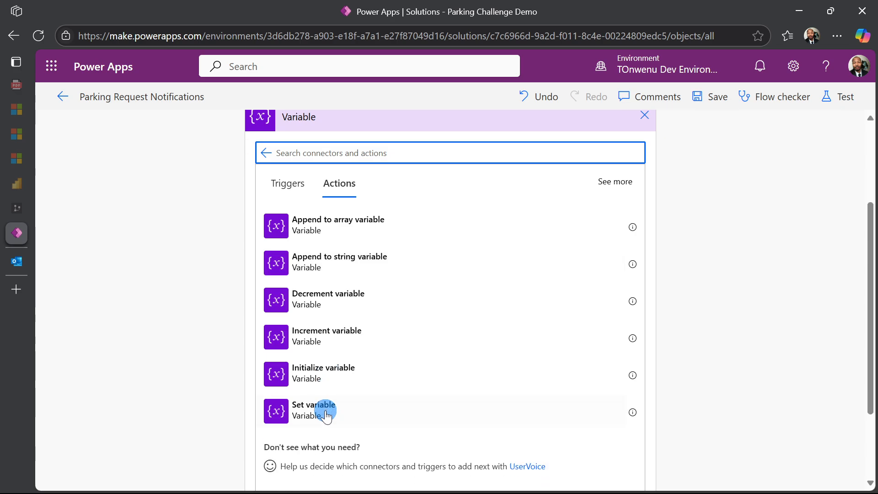
{"action": "left_click", "coordinate": [323, 371]}
{"action": "scroll", "coordinate": [325, 372], "scroll_direction": "up", "scroll_amount": 1}
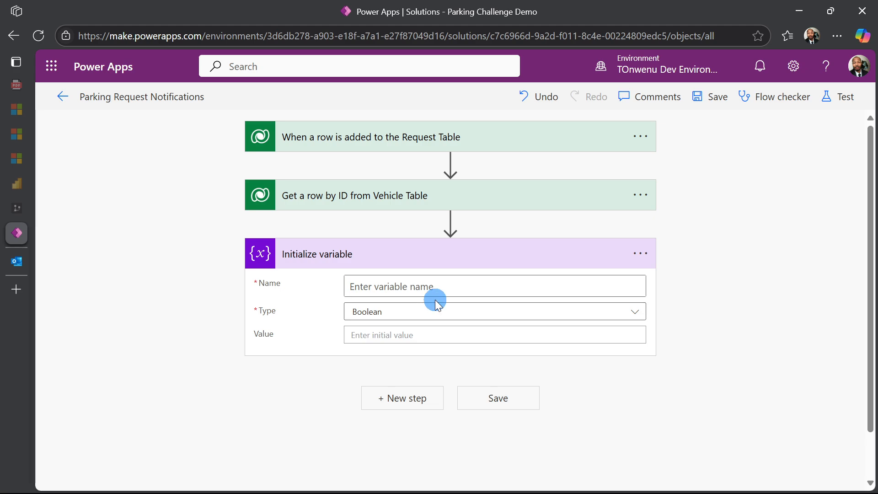
- Name the variable varRequestName and set its type to String
{"action": "left_click", "coordinate": [408, 288]}
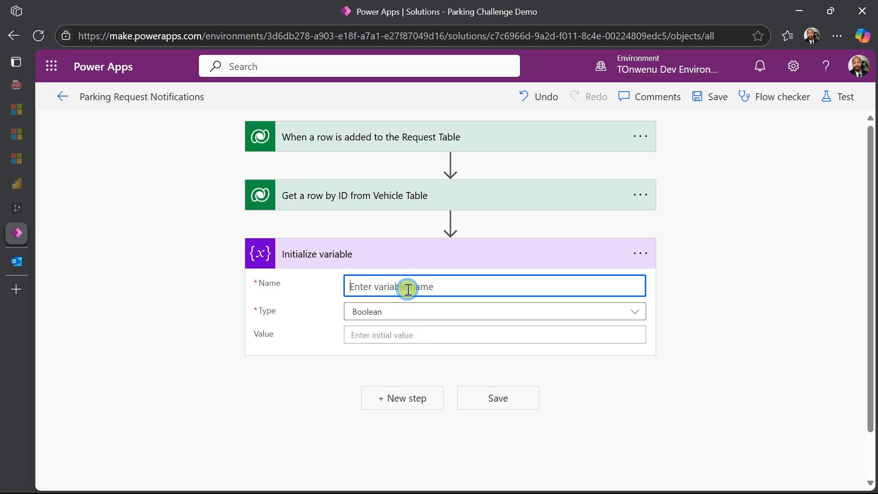
{"action": "type", "text": "va"}
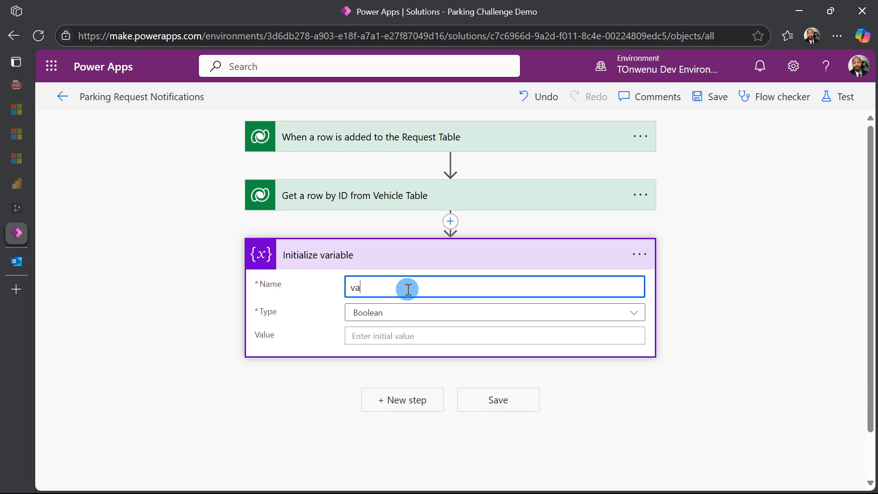
{"action": "type", "text": "rRequestName"}
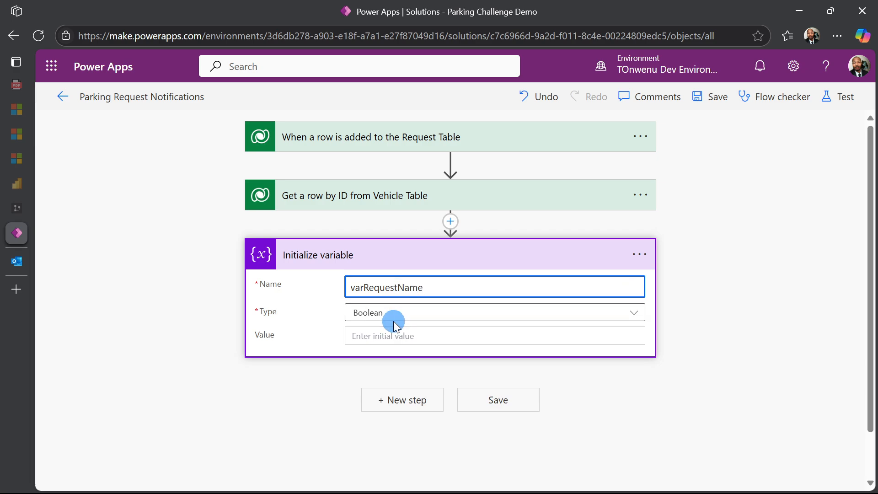
{"action": "left_click", "coordinate": [580, 314]}
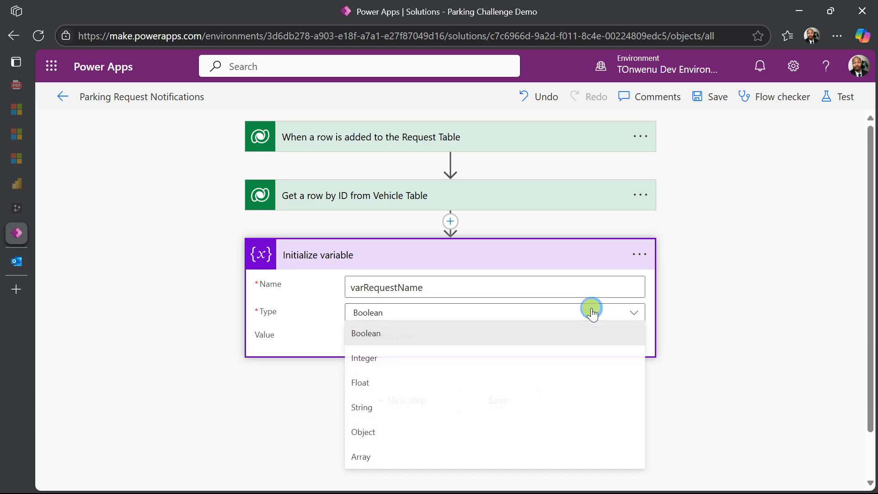
{"action": "left_click", "coordinate": [386, 409]}
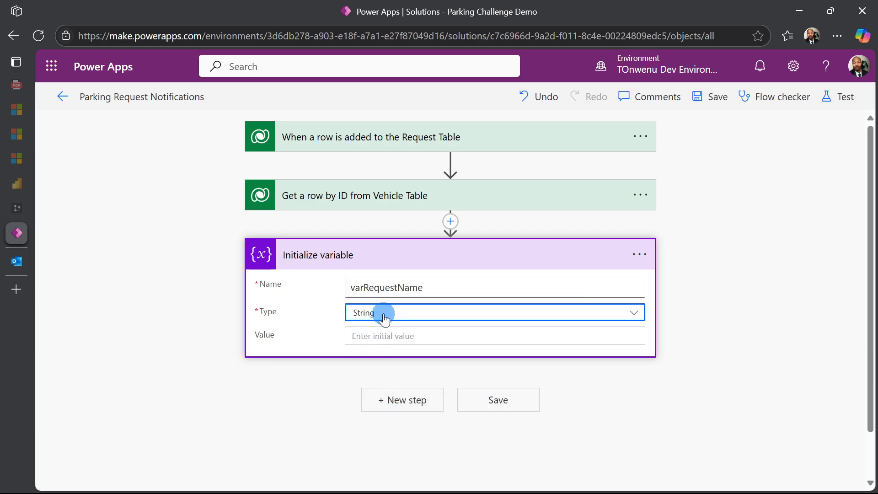
- Set the initial value of varRequestName to the trigger's dynamic content ParkingRequestName
{"action": "left_click", "coordinate": [379, 336]}
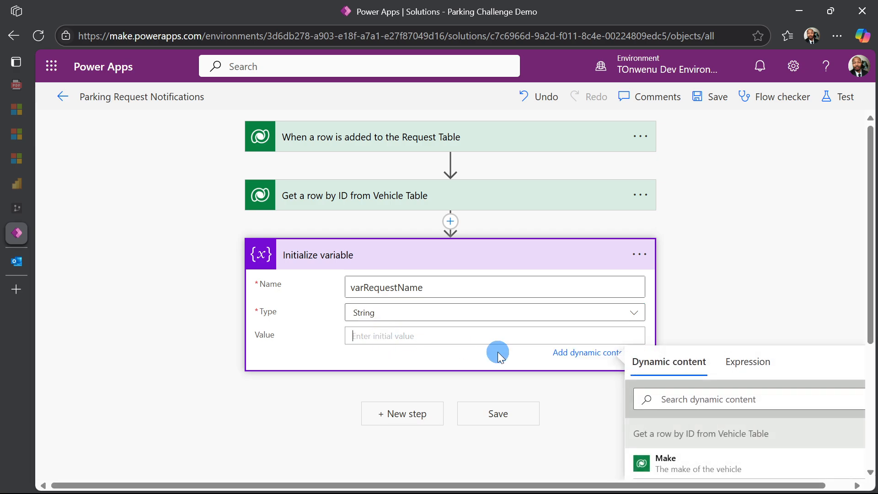
{"action": "scroll", "coordinate": [659, 394], "scroll_direction": "down", "scroll_amount": 2}
{"action": "left_click", "coordinate": [689, 330]}
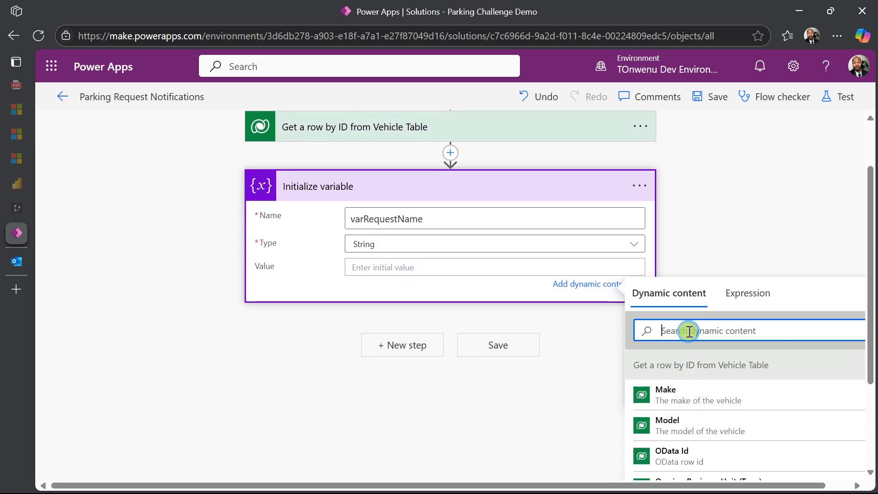
{"action": "type", "text": "req"}
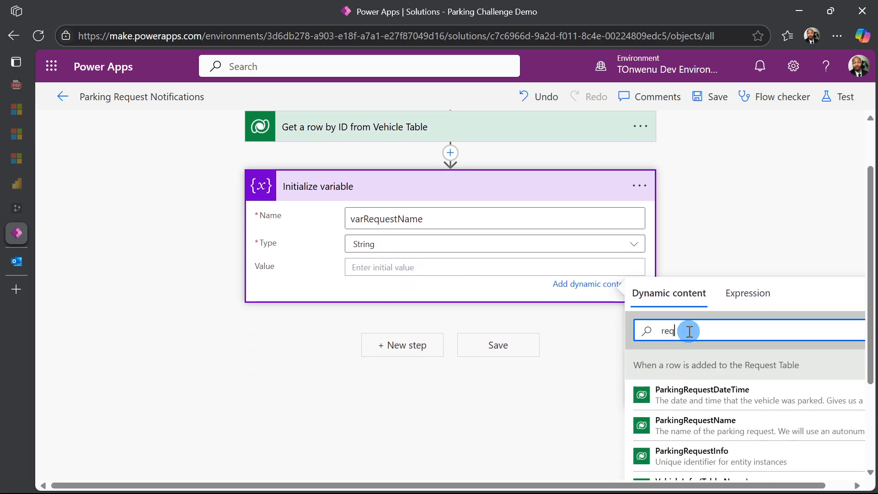
{"action": "left_click", "coordinate": [719, 430]}
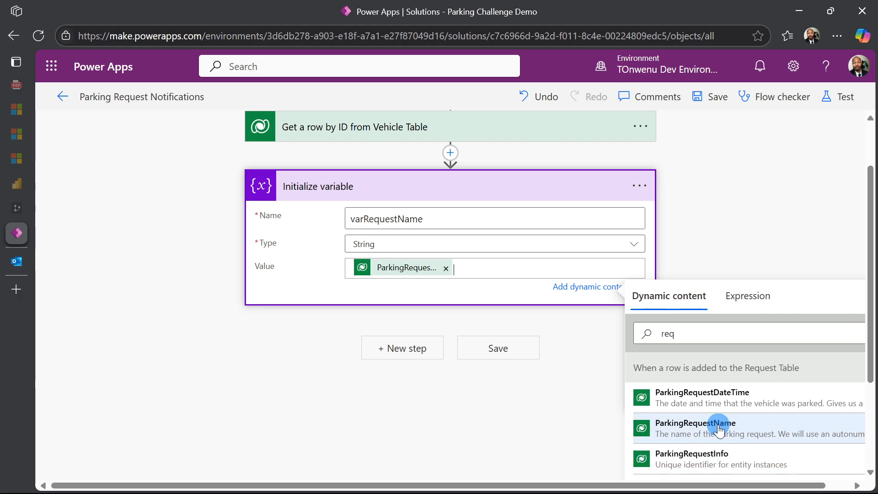
{"action": "left_click", "coordinate": [559, 418]}
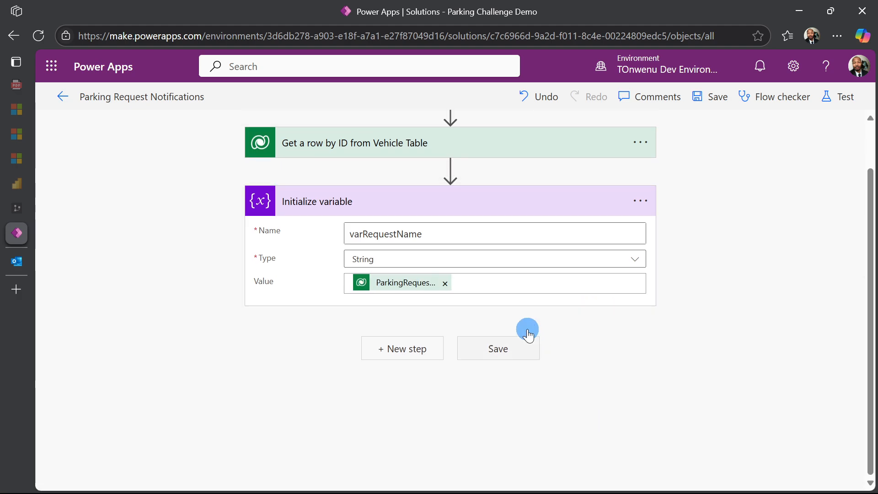
- Rename the Initialize variable action as "Initialize variable for request name" and save the flow
{"action": "left_click", "coordinate": [632, 204]}
{"action": "left_click", "coordinate": [685, 251]}
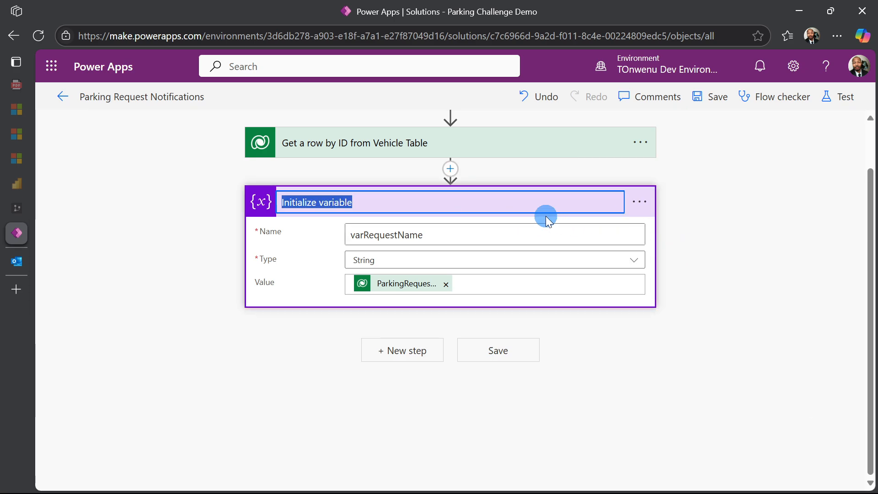
{"action": "left_click", "coordinate": [506, 203]}
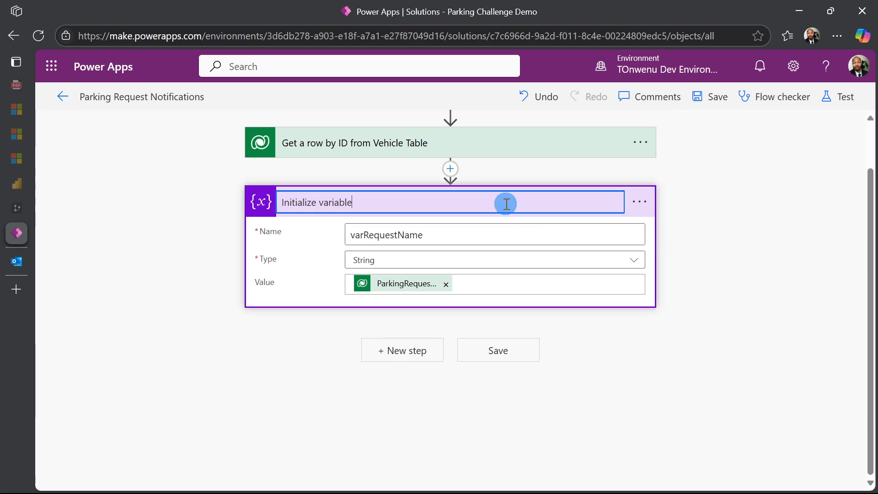
{"action": "type", "text": "for"}
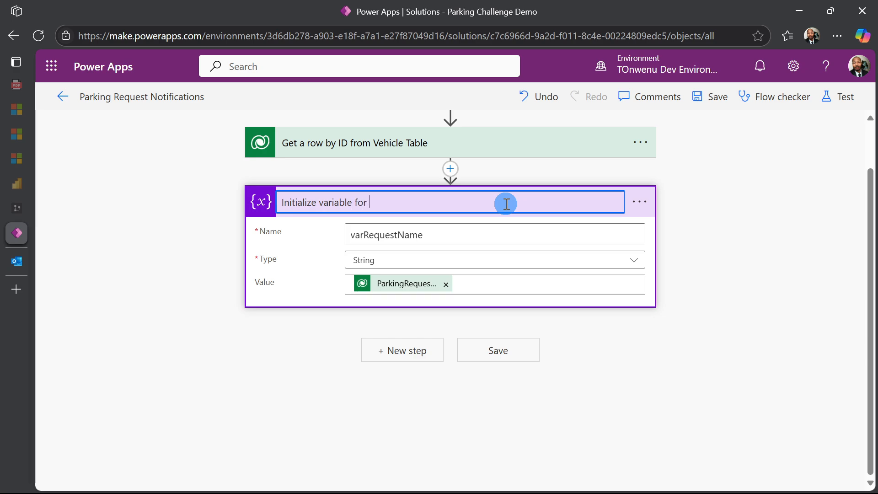
{"action": "type", "text": " request name"}
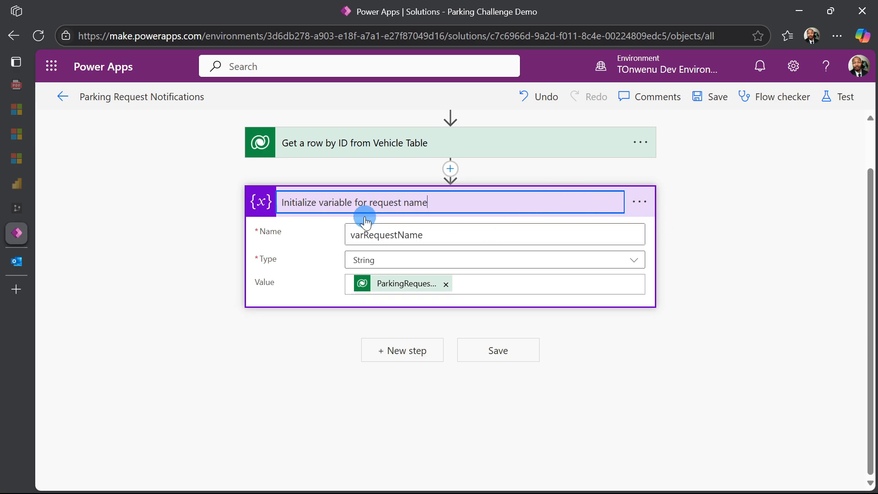
{"action": "left_click", "coordinate": [817, 252]}
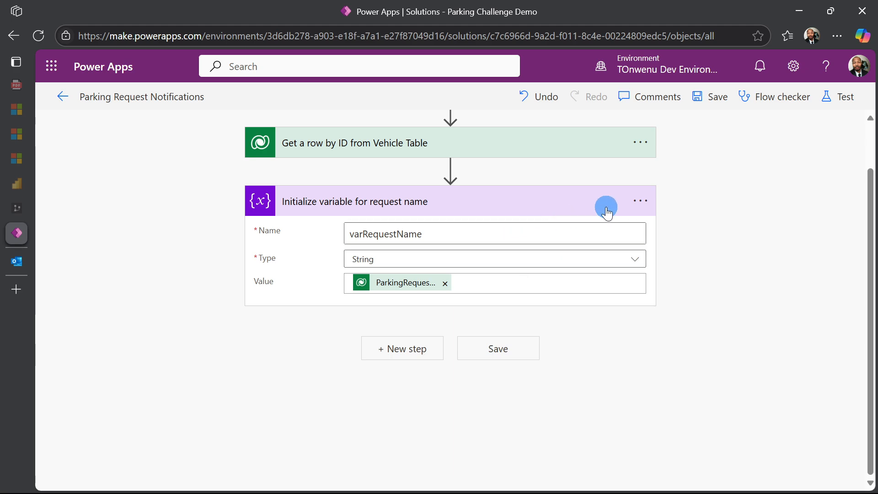
{"action": "left_click", "coordinate": [712, 98]}
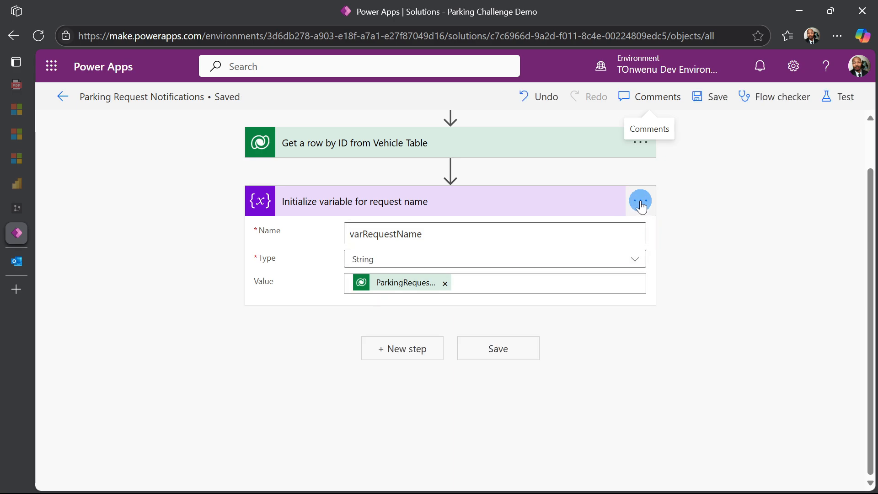
- Copy the "Initialize variable for request name" action and paste it from the clipboard as a new step below it
{"action": "left_click", "coordinate": [641, 201]}
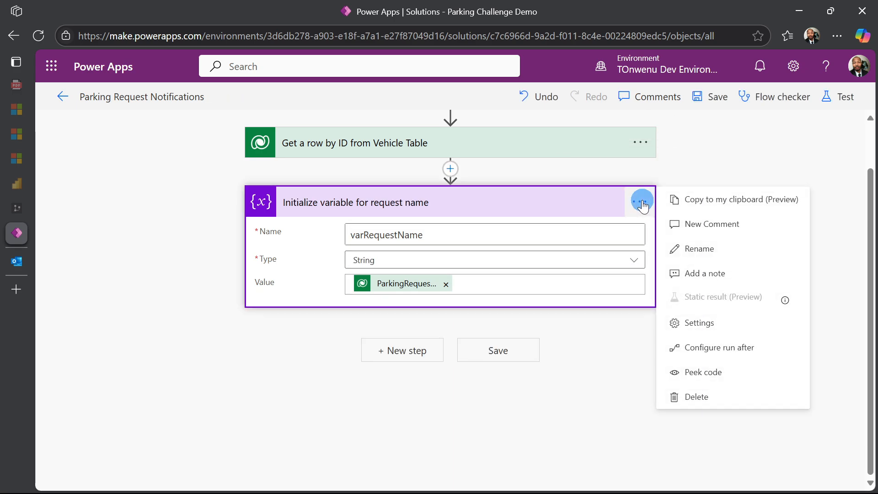
{"action": "left_click", "coordinate": [702, 201]}
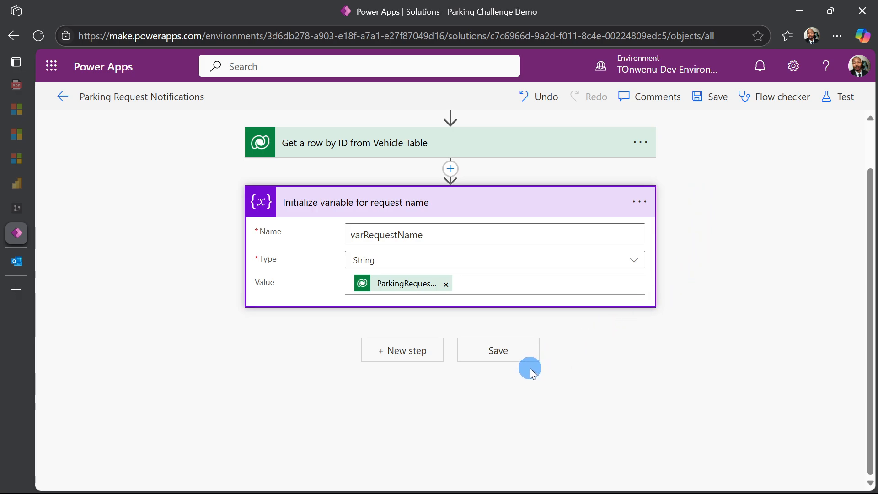
{"action": "left_click", "coordinate": [410, 361]}
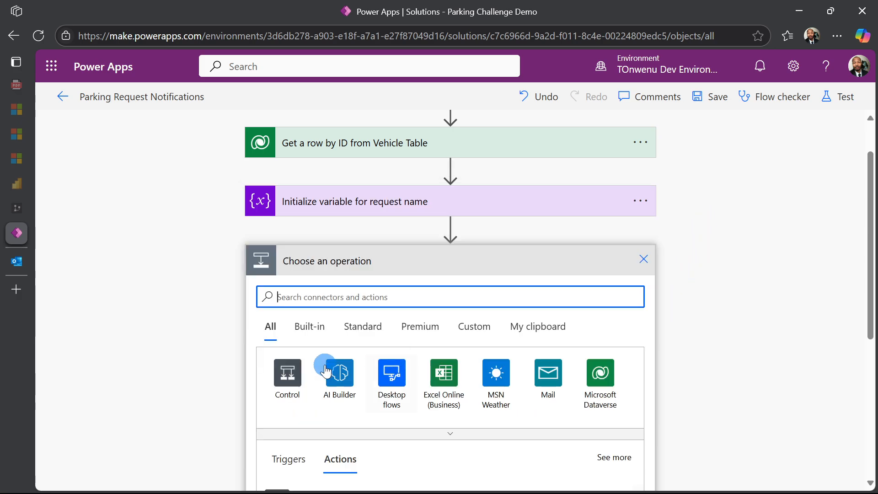
{"action": "left_click", "coordinate": [530, 323]}
{"action": "left_click", "coordinate": [342, 341]}
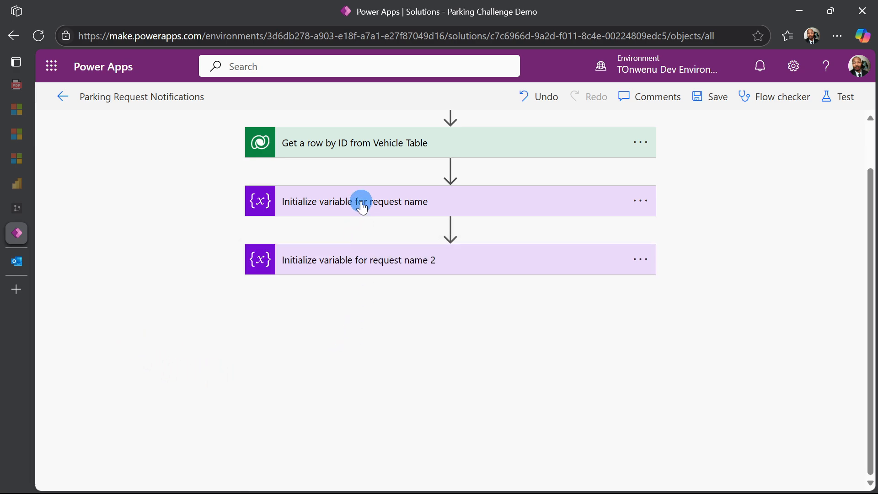
- Change the variable name in the copied Initialize variable action to varRequestDate
{"action": "left_click", "coordinate": [358, 261]}
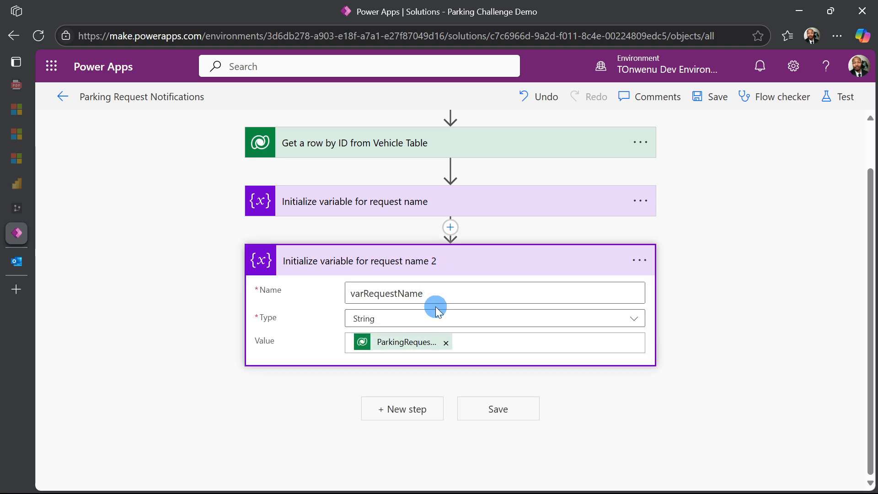
{"action": "left_click", "coordinate": [435, 295]}
{"action": "key", "text": "BackSpace"}
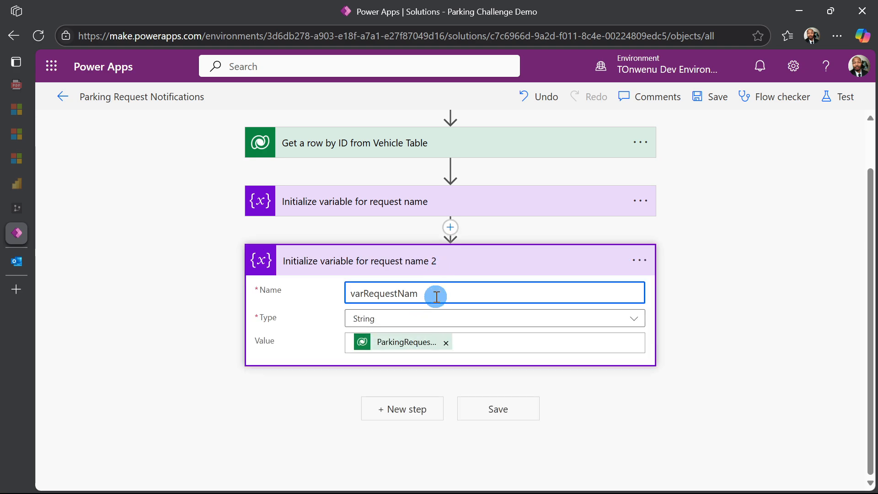
{"action": "key", "text": "BackSpace"}
{"action": "key", "text": "BackSpace"}
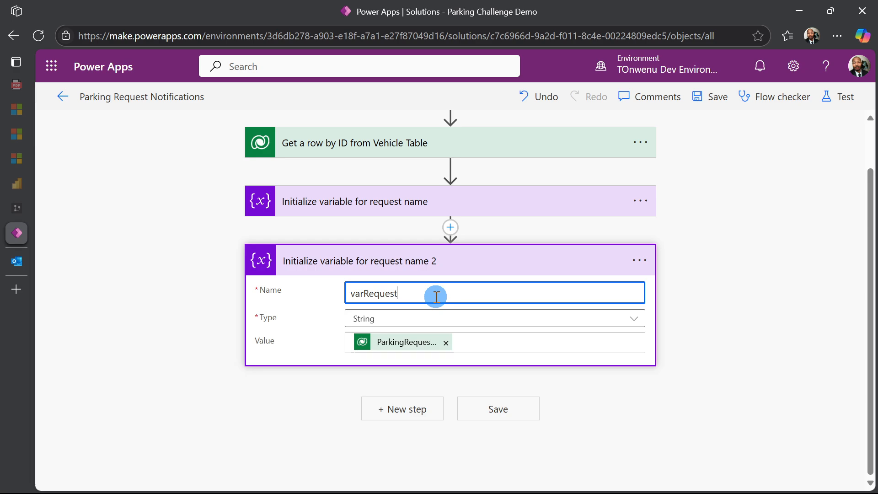
{"action": "type", "text": "Date"}
- Rename the copied action as "Initialize variable for request date"
{"action": "left_click", "coordinate": [612, 264]}
{"action": "left_click", "coordinate": [636, 260]}
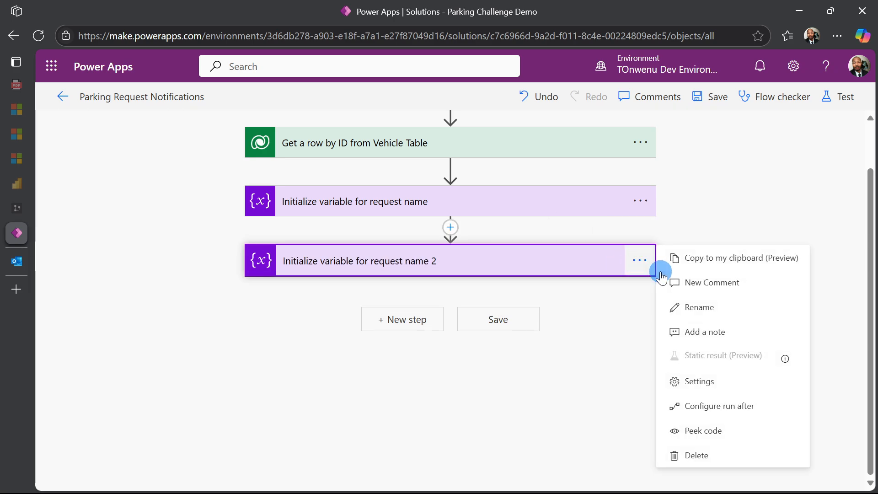
{"action": "left_click", "coordinate": [696, 308]}
{"action": "left_click", "coordinate": [482, 263]}
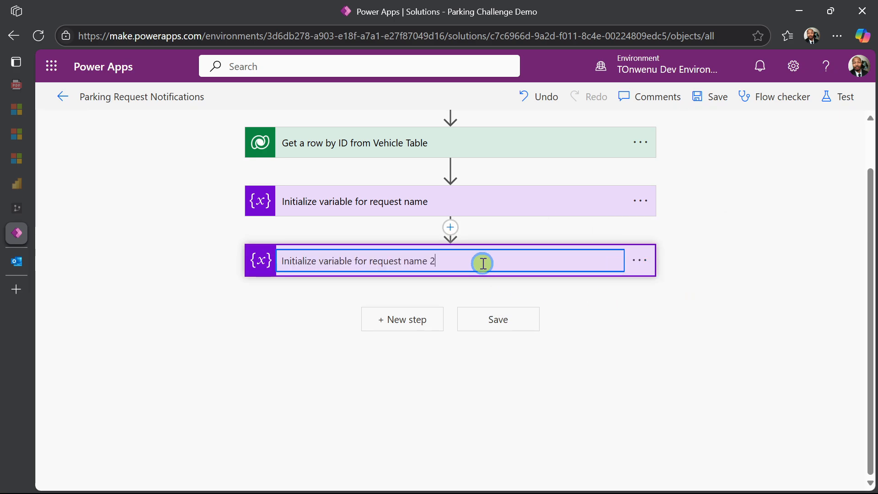
{"action": "key", "text": "BackSpace"}
{"action": "key", "text": "BackSpace"}
{"action": "key", "text": "BackSpace"}
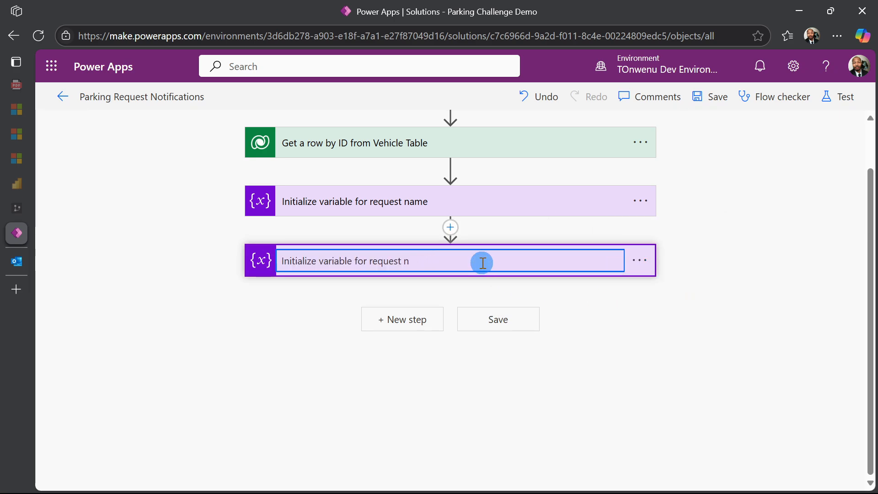
{"action": "key", "text": "BackSpace"}
{"action": "type", "text": "date"}
{"action": "left_click", "coordinate": [686, 286]}
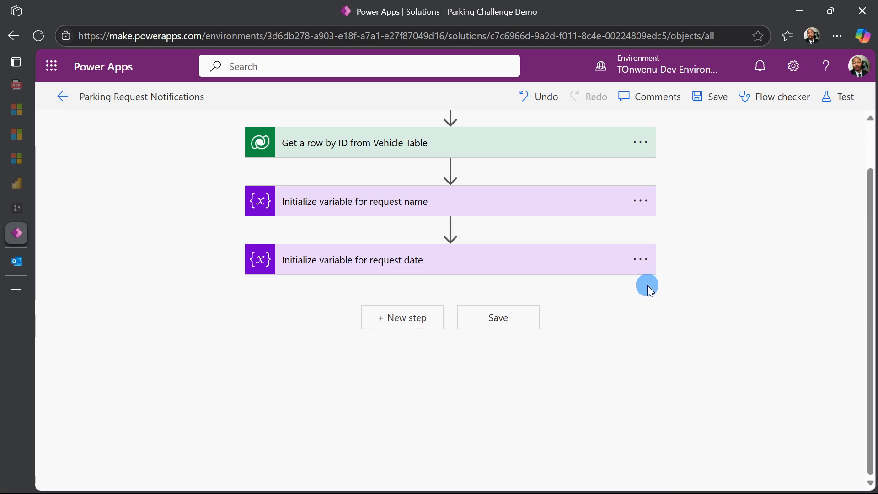
- Clear the initial value of varRequestDate and begin a formatDateTime() expression for it
{"action": "left_click", "coordinate": [617, 263]}
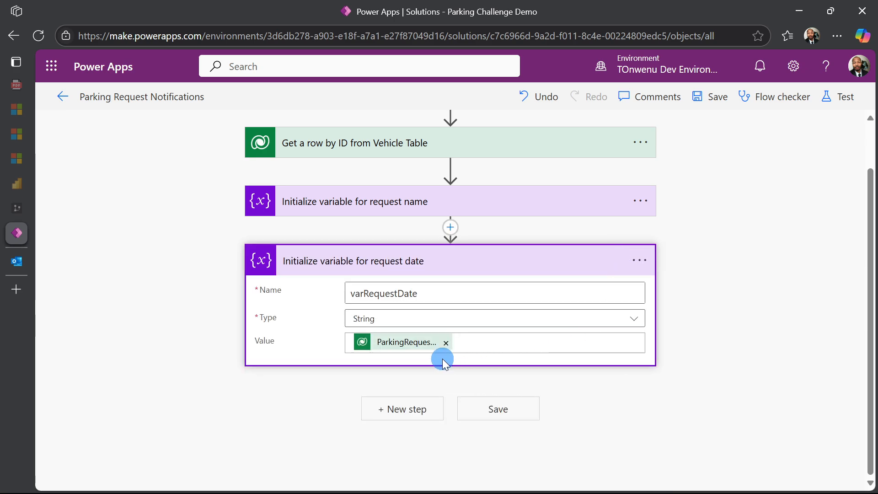
{"action": "left_click", "coordinate": [446, 344]}
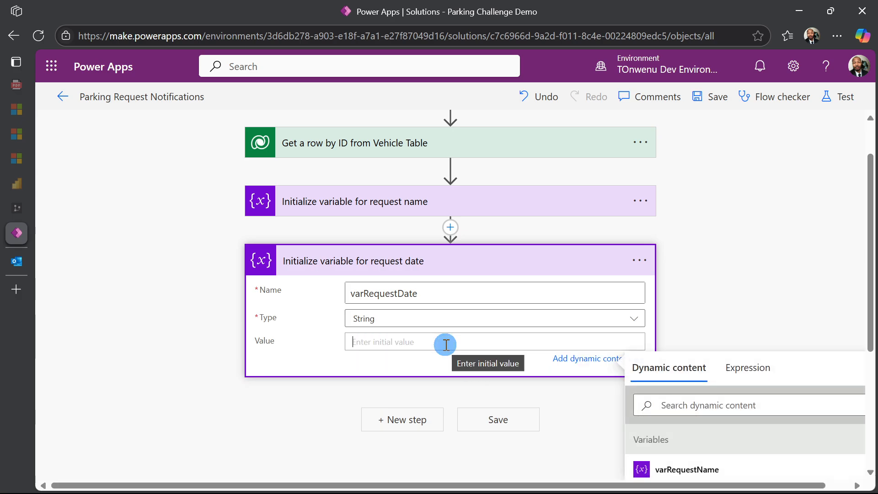
{"action": "left_click", "coordinate": [748, 368]}
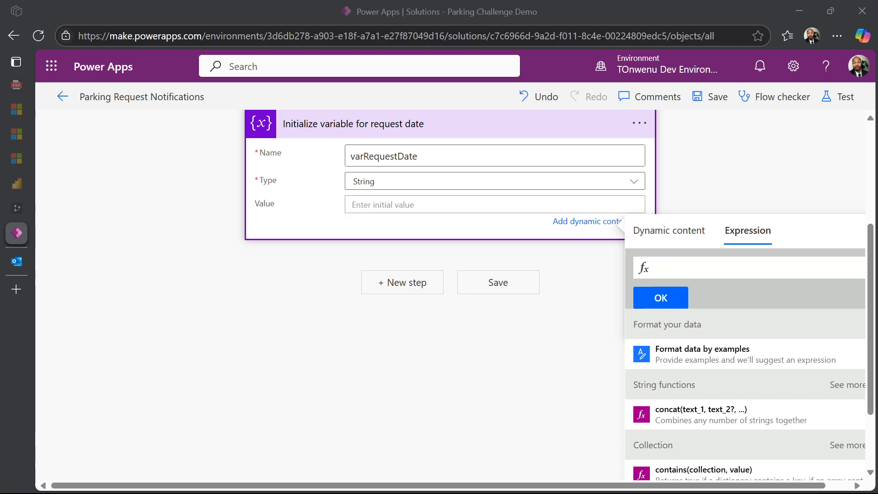
{"action": "left_click", "coordinate": [757, 270]}
{"action": "type", "text": "f"}
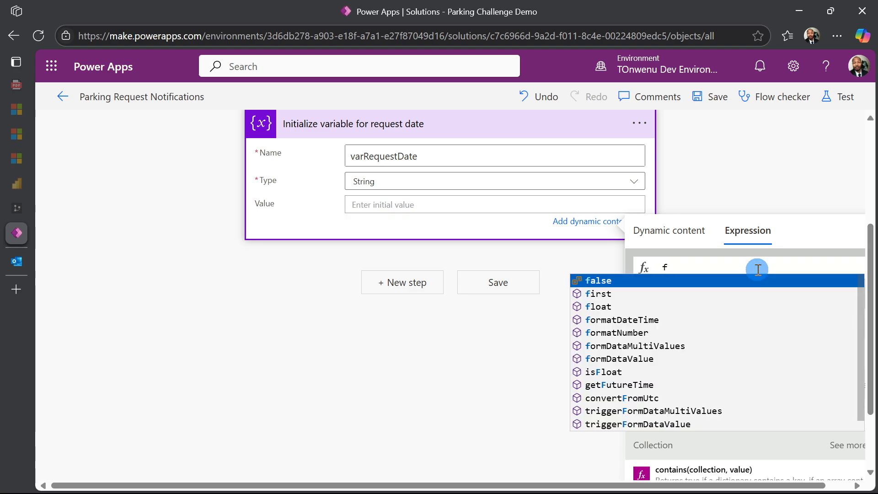
{"action": "left_click", "coordinate": [621, 318]}
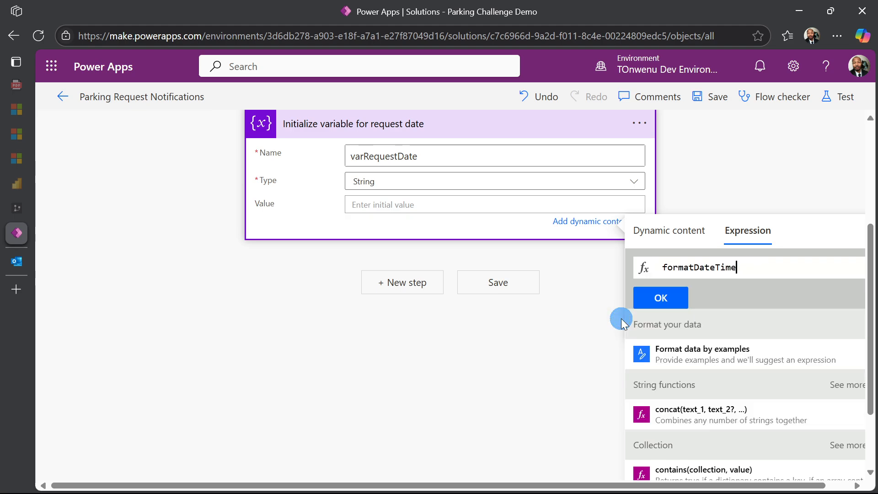
{"action": "type", "text": "("}
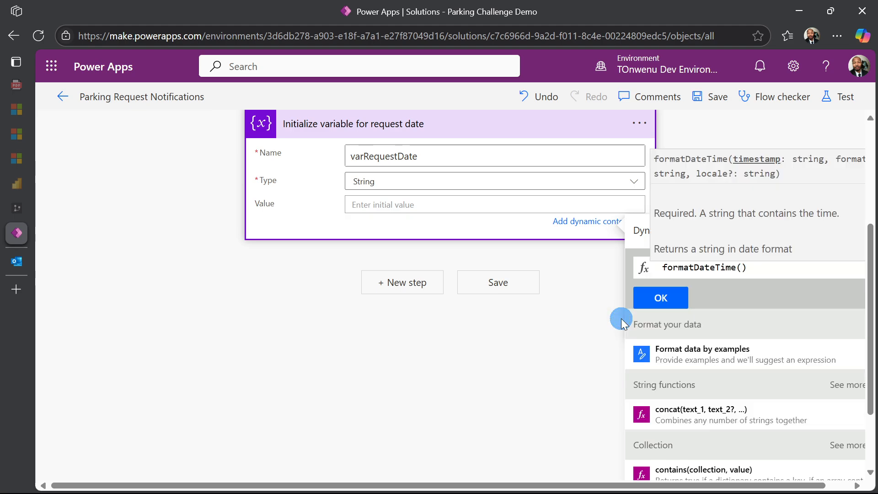
- Insert the trigger's dynamic content ParkingRequestDateTime as the timestamp argument of formatDateTime()
{"action": "left_click", "coordinate": [640, 245]}
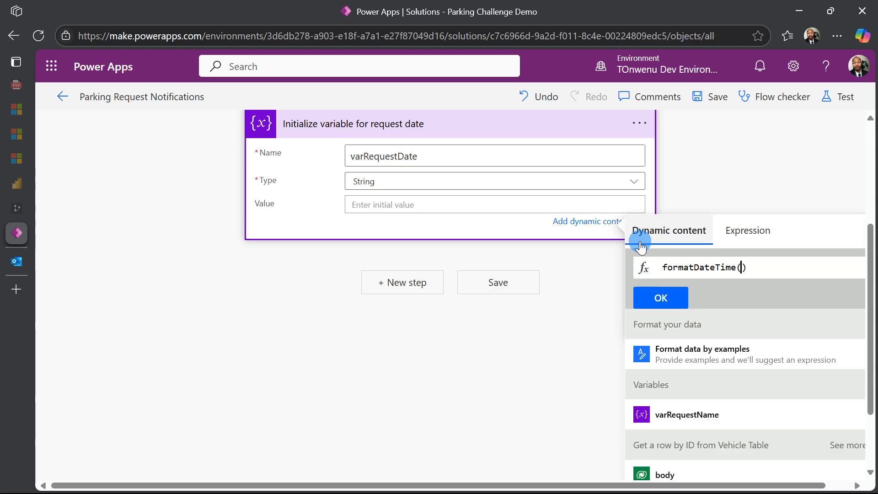
{"action": "scroll", "coordinate": [658, 399], "scroll_direction": "down", "scroll_amount": 5}
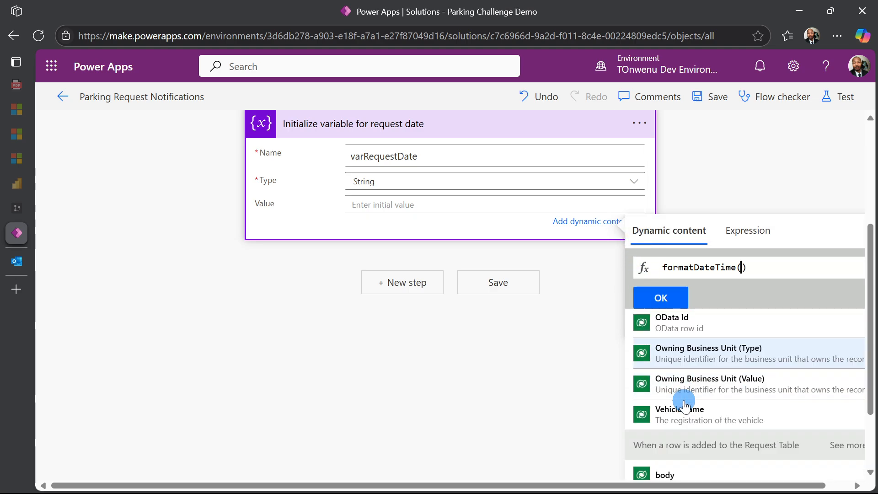
{"action": "scroll", "coordinate": [685, 405], "scroll_direction": "down", "scroll_amount": 5}
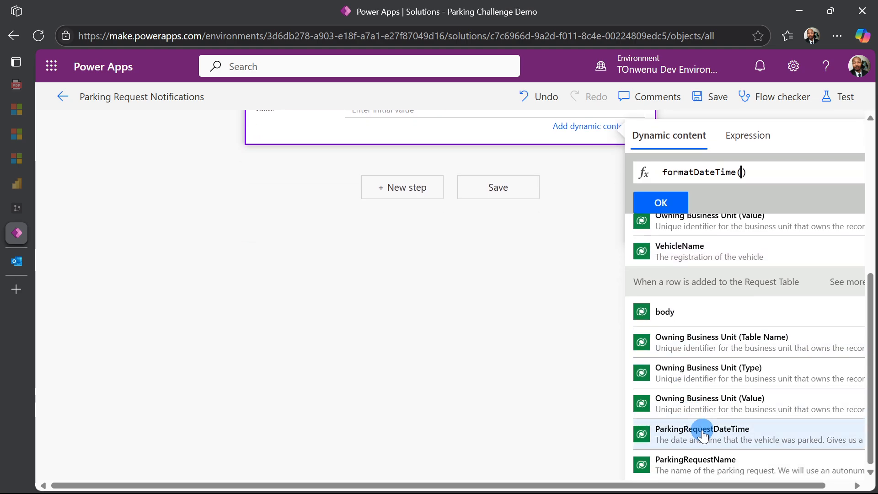
{"action": "left_click", "coordinate": [703, 434]}
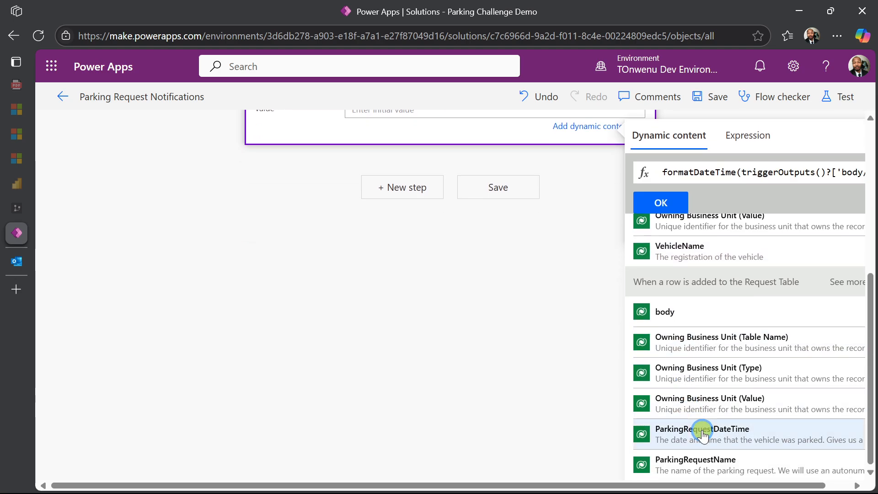
- Add 'yyyy-MM-ddTHH:mm:ssZ' as the format argument at the end of the formatDateTime() expression
{"action": "double_click", "coordinate": [722, 177]}
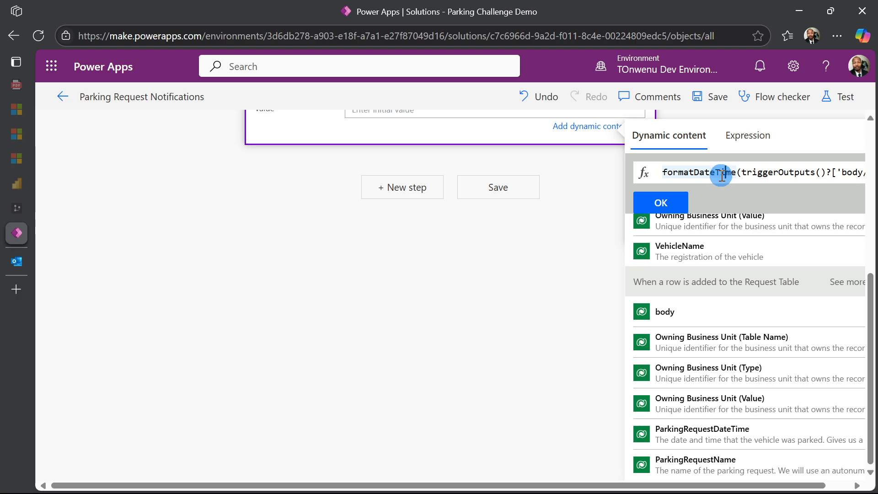
{"action": "key", "text": "Right"}
{"action": "key", "text": "Right"}
{"action": "key", "text": "Right"}
{"action": "key", "text": "Right"}
{"action": "key", "text": "Right"}
{"action": "key", "text": "Right"}
{"action": "key", "text": "Right"}
{"action": "key", "text": "Right"}
{"action": "key", "text": "Right"}
{"action": "key", "text": "Right"}
{"action": "key", "text": "Right"}
{"action": "key", "text": "Right"}
{"action": "key", "text": "Right"}
{"action": "key", "text": "Right"}
{"action": "key", "text": "Right"}
{"action": "key", "text": "Right"}
{"action": "key", "text": "Right"}
{"action": "key", "text": "Right"}
{"action": "key", "text": "Right"}
{"action": "key", "text": "Right"}
{"action": "key", "text": "Right"}
{"action": "key", "text": "Right"}
{"action": "key", "text": "Right"}
{"action": "key", "text": "Right"}
{"action": "key", "text": "Right"}
{"action": "key", "text": "Right"}
{"action": "key", "text": "Right"}
{"action": "key", "text": "Right"}
{"action": "key", "text": "Right"}
{"action": "key", "text": "Right"}
{"action": "key", "text": "Right"}
{"action": "key", "text": "Right"}
{"action": "key", "text": "Right"}
{"action": "key", "text": "Right"}
{"action": "key", "text": "Right"}
{"action": "key", "text": "Right"}
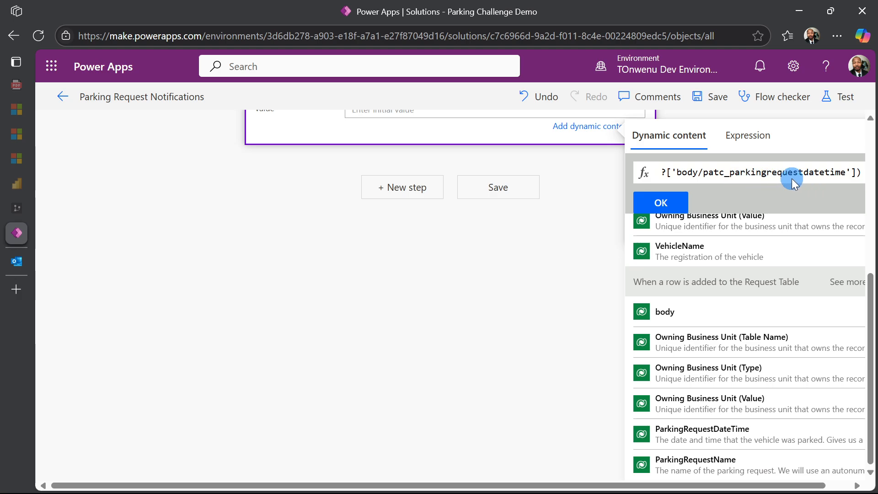
{"action": "type", "text": ","}
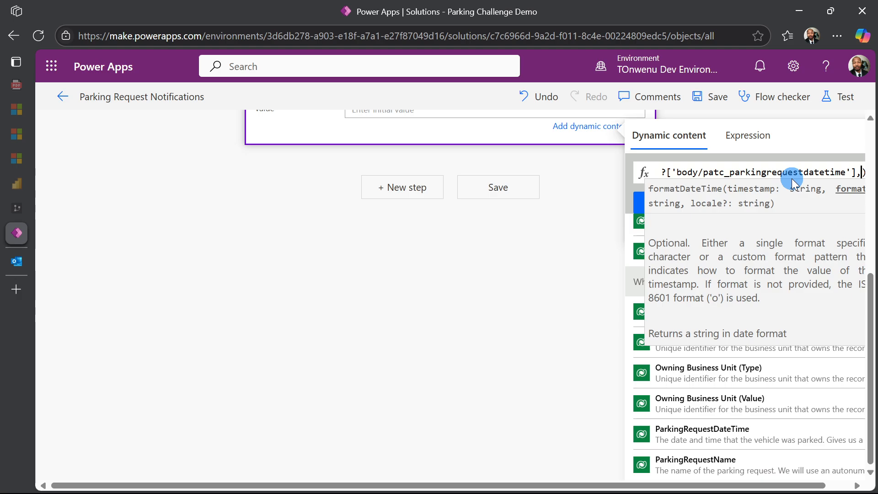
{"action": "type", "text": "'"}
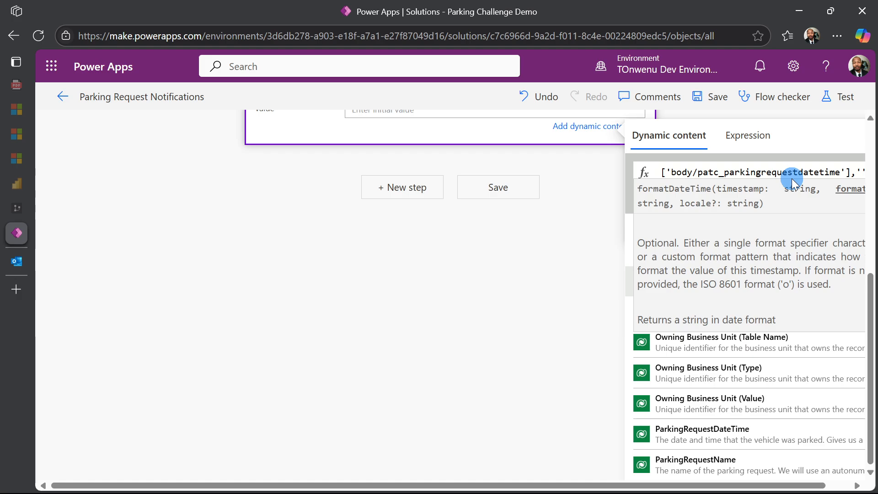
{"action": "type", "text": "yyyy"}
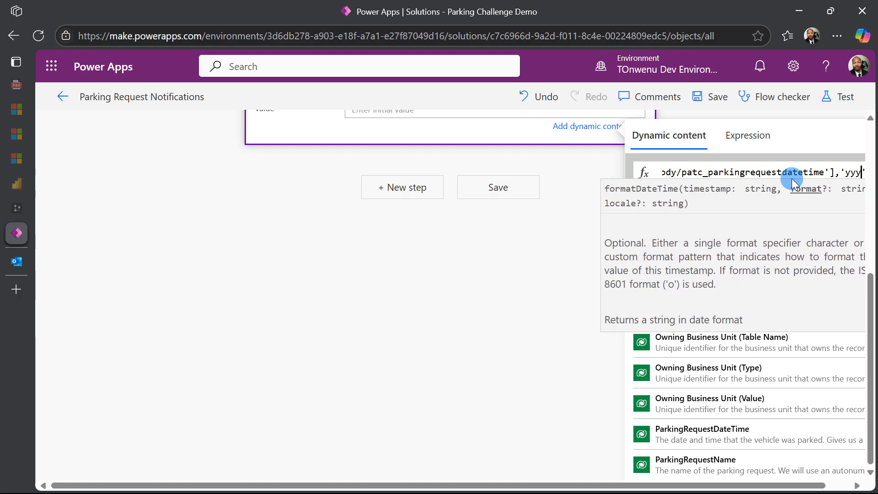
{"action": "type", "text": "-"}
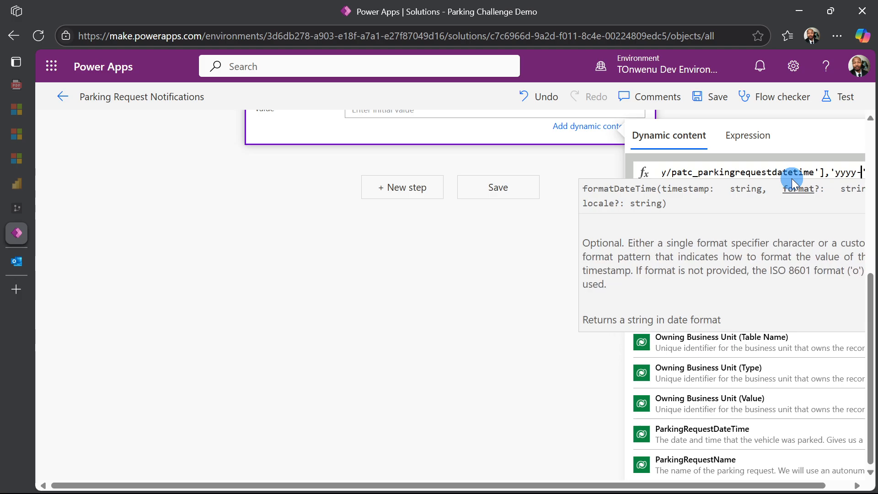
{"action": "type", "text": "MM"}
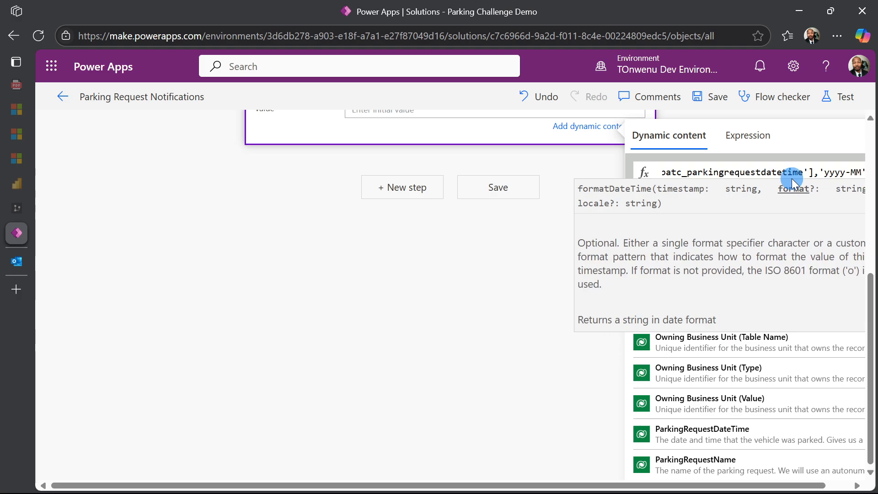
{"action": "type", "text": "-dd"}
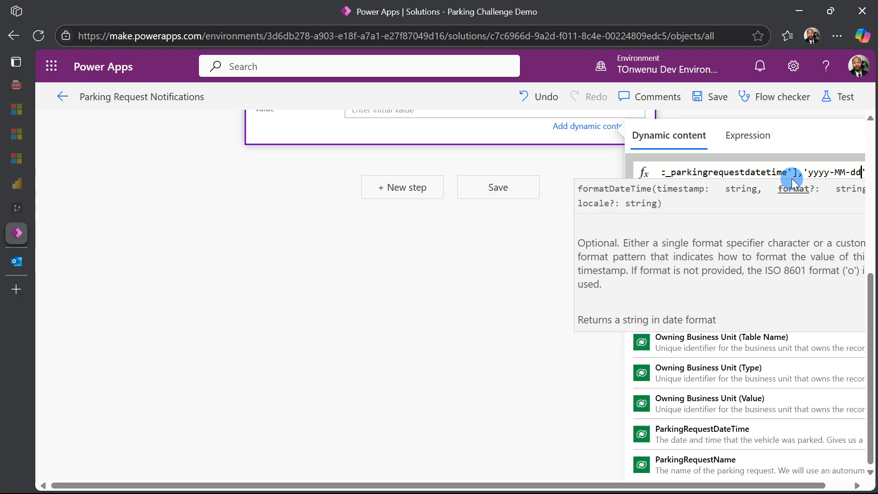
{"action": "type", "text": "T"}
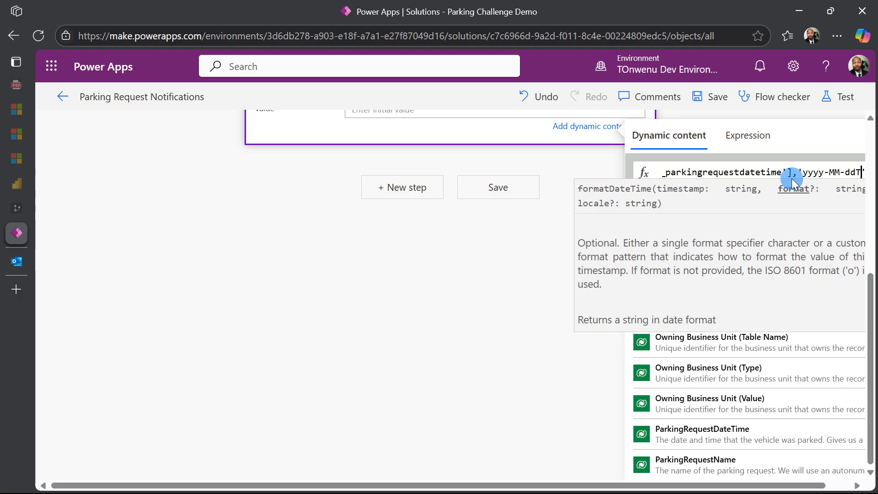
{"action": "type", "text": "HH"}
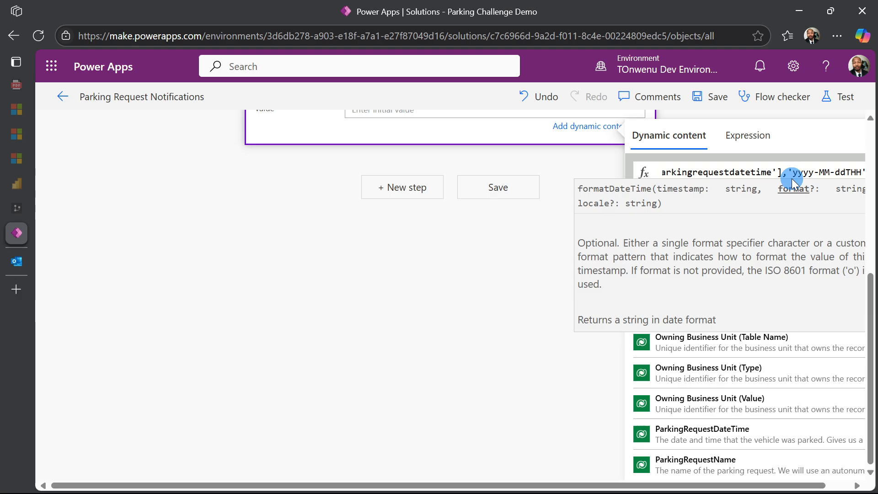
{"action": "type", "text": ":"}
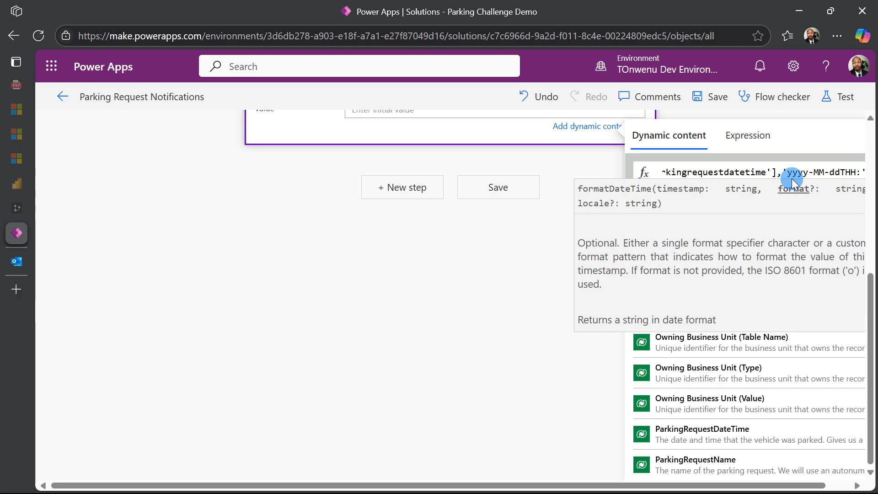
{"action": "type", "text": "mm"}
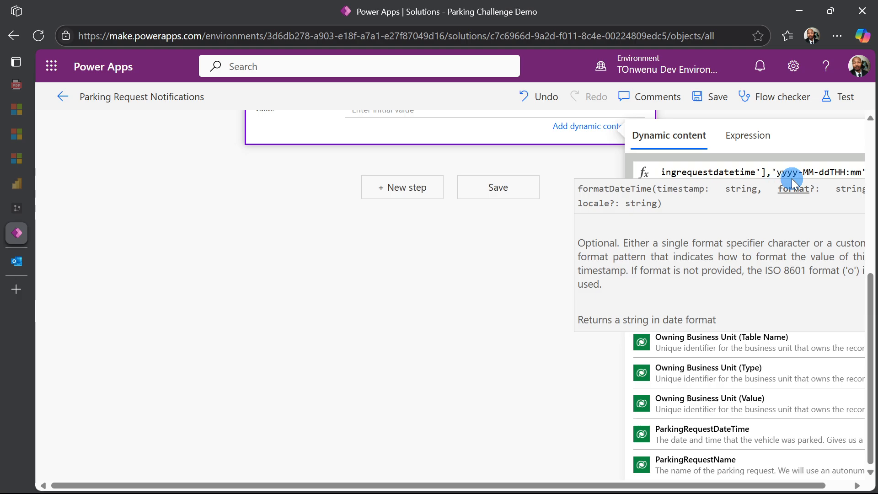
{"action": "type", "text": ":"}
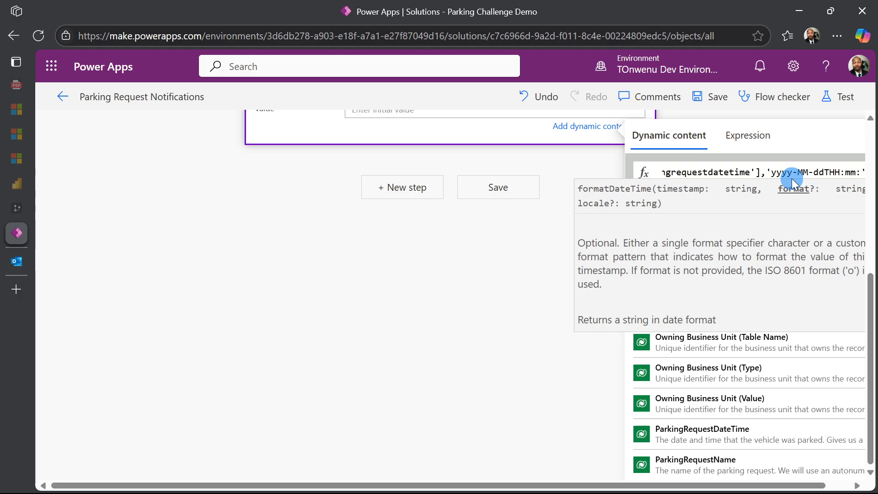
{"action": "type", "text": "ss"}
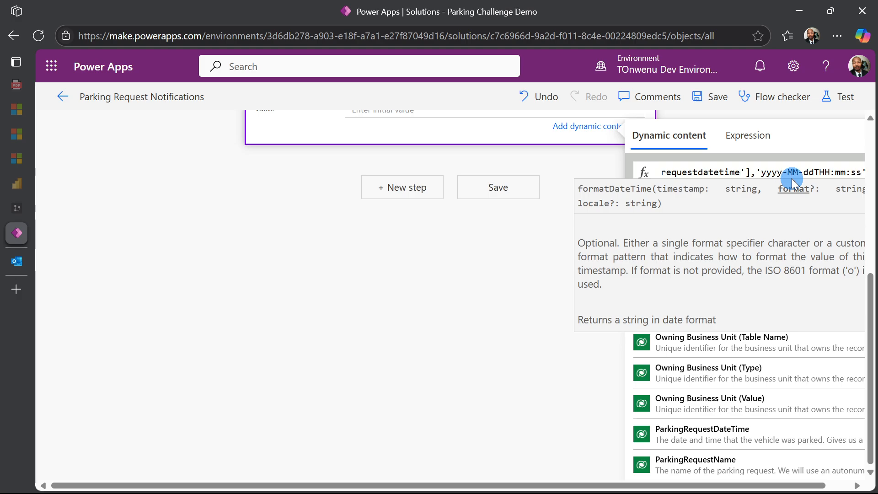
{"action": "type", "text": "Z"}
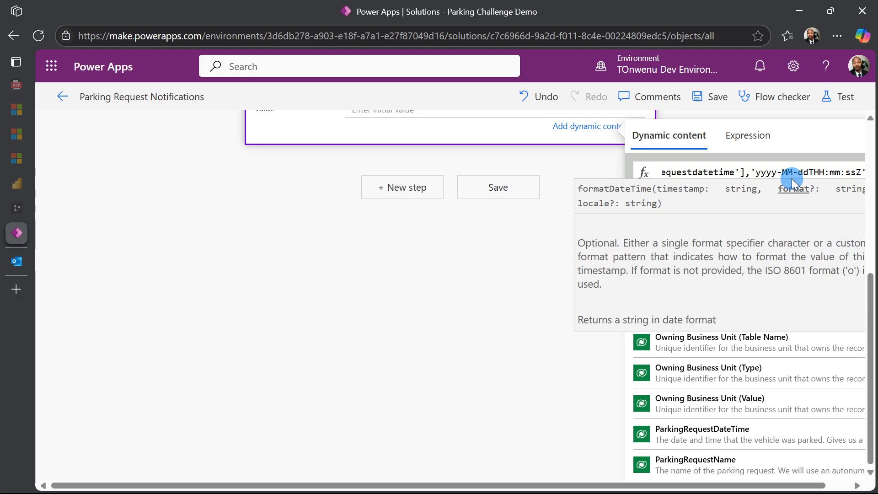
{"action": "key", "text": "Right"}
{"action": "type", "text": ")"}
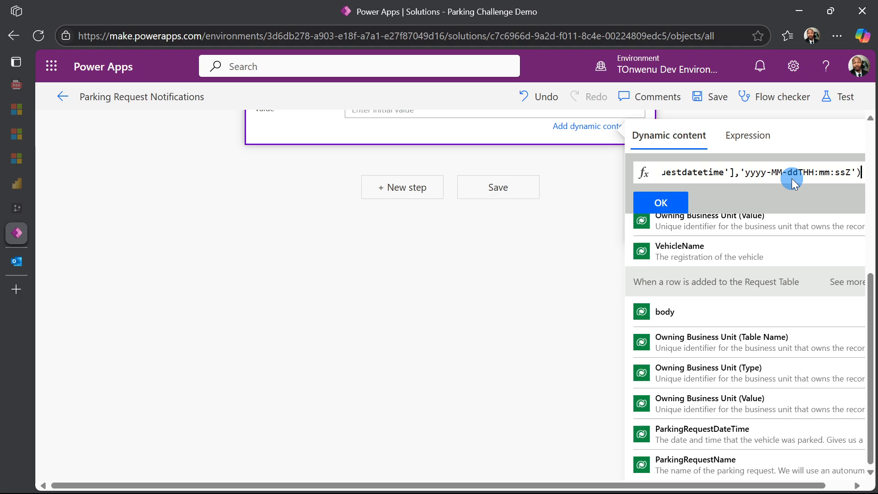
- Insert the completed formatDateTime() expression as the initial value of varRequestDate and save the flow
{"action": "left_click", "coordinate": [685, 205]}
{"action": "scroll", "coordinate": [503, 336], "scroll_direction": "up", "scroll_amount": 3}
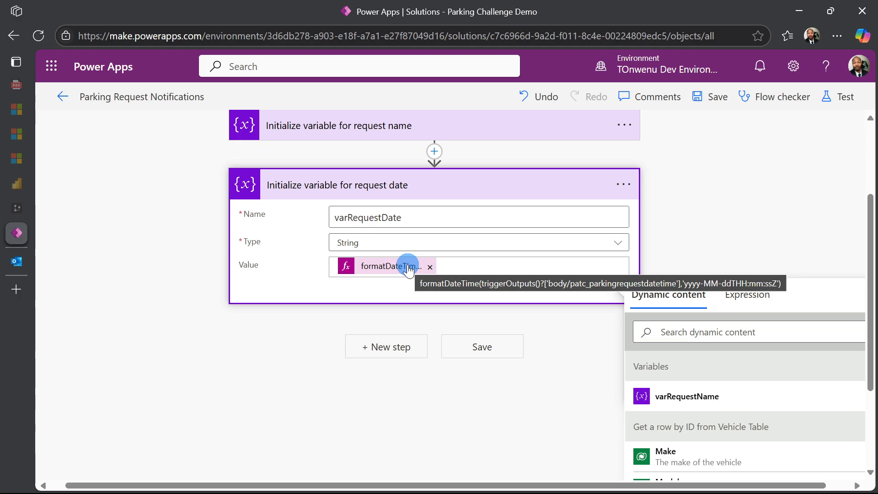
{"action": "left_click", "coordinate": [134, 327]}
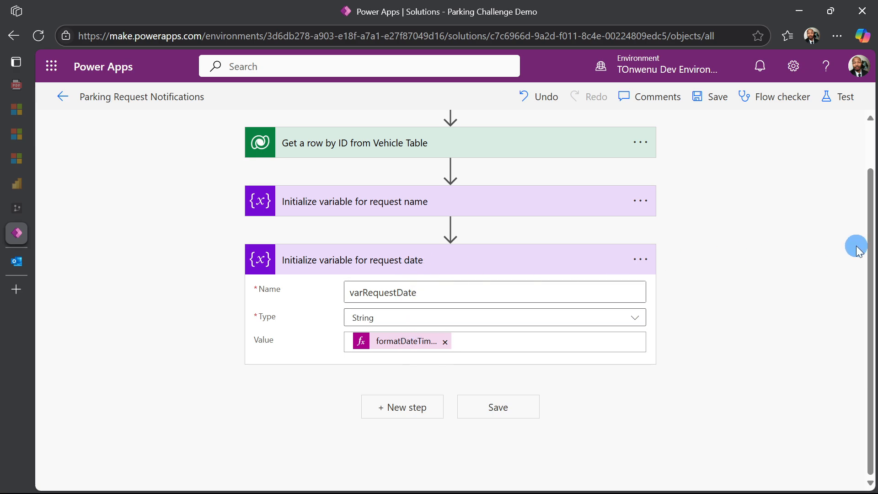
{"action": "left_click", "coordinate": [716, 97]}
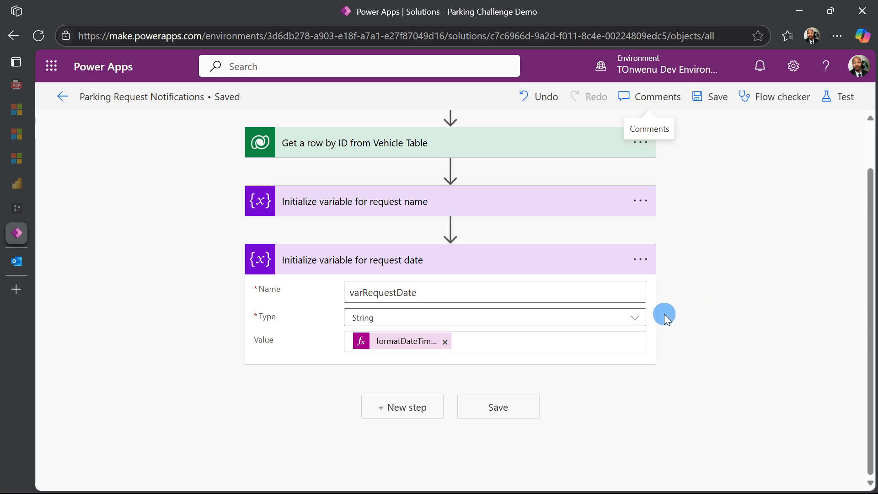
- Add the copied "Initialize variable for request name" action from the clipboard as a new step at the end of the flow
{"action": "left_click", "coordinate": [402, 407]}
{"action": "left_click", "coordinate": [566, 383]}
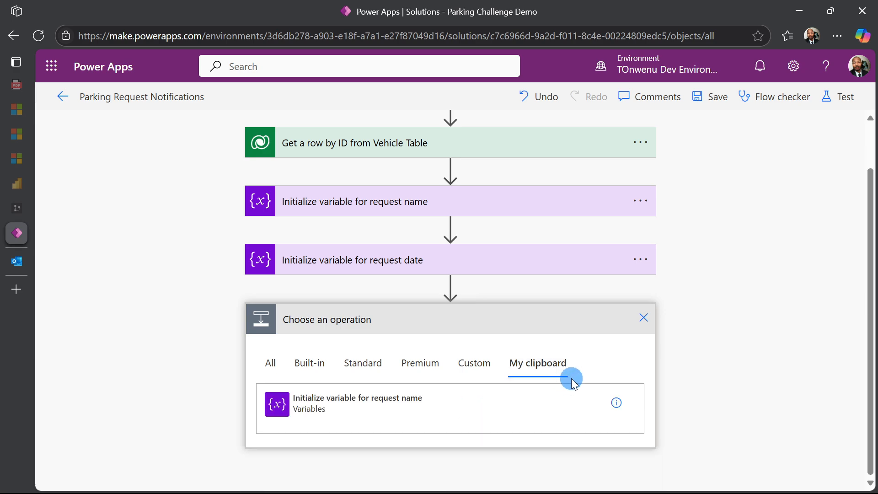
{"action": "left_click", "coordinate": [295, 406]}
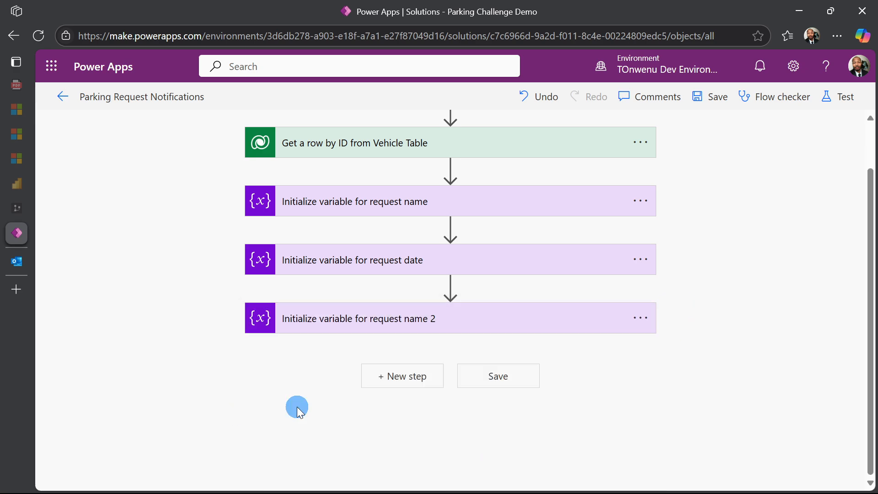
- Change the variable name in the newly pasted Initialize variable action to varVehicleName
{"action": "left_click", "coordinate": [425, 315]}
{"action": "left_click", "coordinate": [430, 347]}
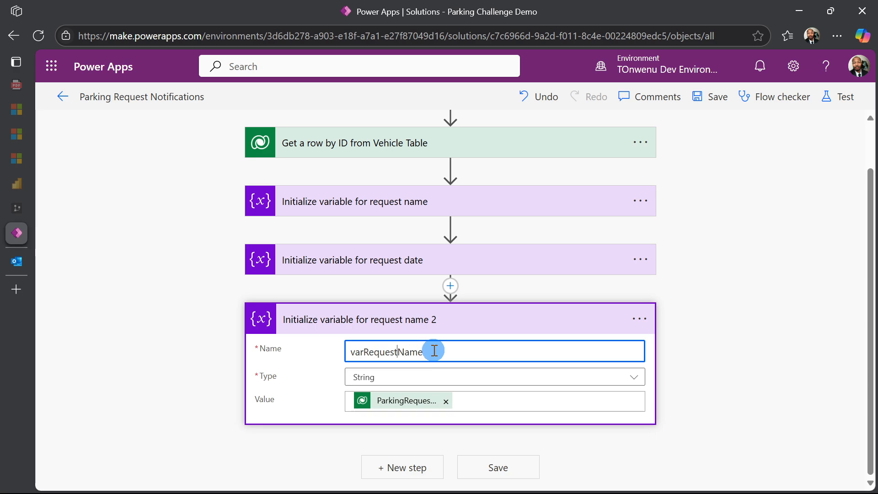
{"action": "key", "text": "Left"}
{"action": "key", "text": "Left"}
{"action": "key", "text": "Left"}
{"action": "key", "text": "Left"}
{"action": "key", "text": "BackSpace"}
{"action": "key", "text": "BackSpace"}
{"action": "key", "text": "BackSpace"}
{"action": "key", "text": "BackSpace"}
{"action": "key", "text": "BackSpace"}
{"action": "key", "text": "BackSpace"}
{"action": "key", "text": "BackSpace"}
{"action": "type", "text": "Vehicle"}
- Rename the pasted action as "Initialize variable for vehicle name"
{"action": "left_click", "coordinate": [641, 320]}
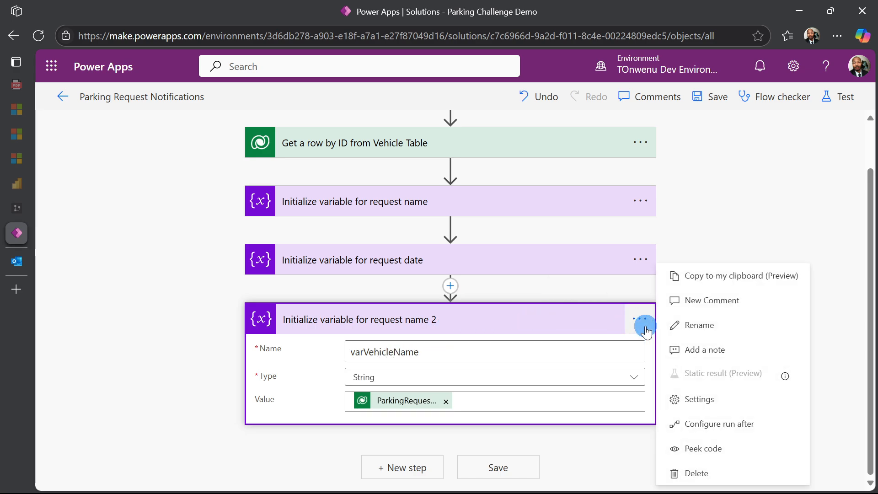
{"action": "left_click", "coordinate": [674, 325]}
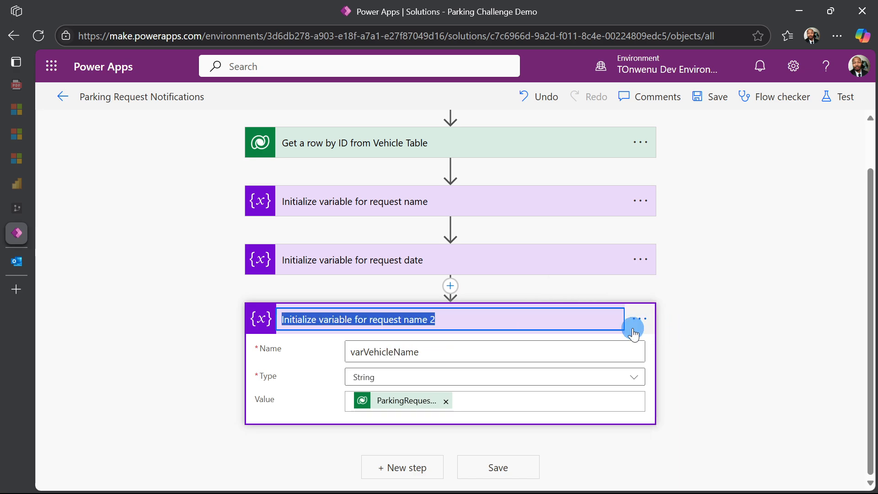
{"action": "left_click", "coordinate": [469, 325]}
{"action": "double_click", "coordinate": [383, 321]}
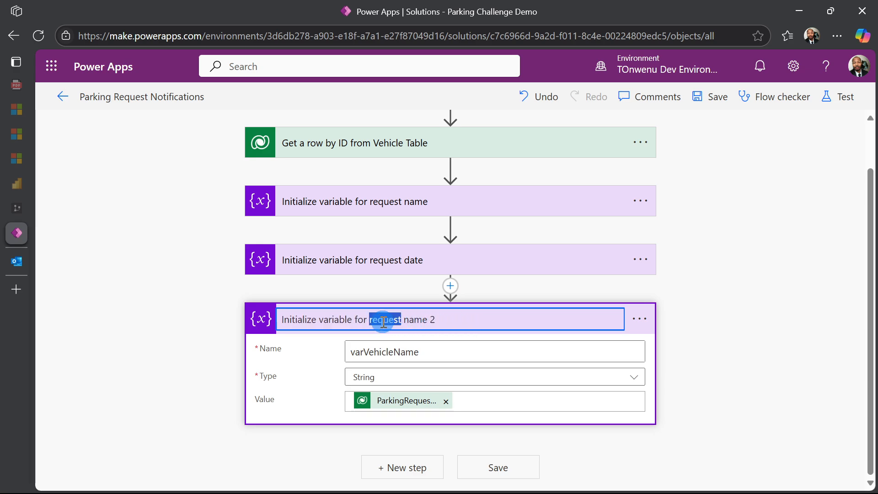
{"action": "type", "text": "va"}
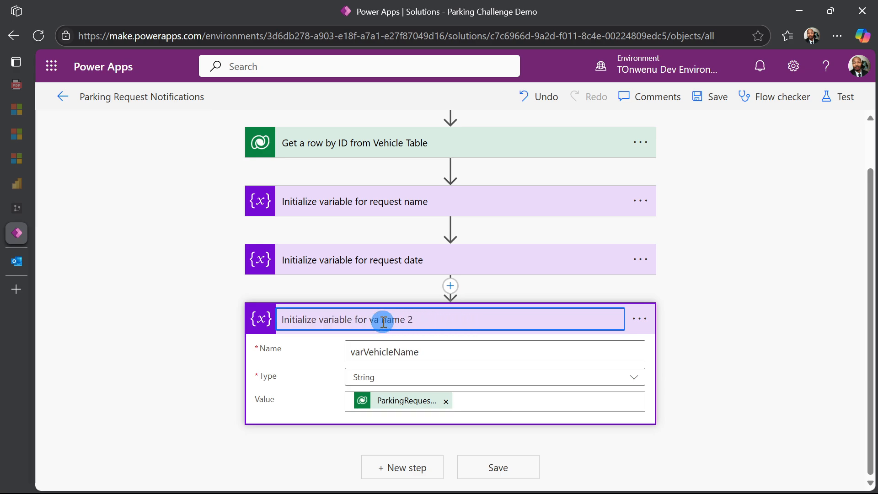
{"action": "key", "text": "BackSpace"}
{"action": "key", "text": "BackSpace"}
{"action": "type", "text": "ehicle"}
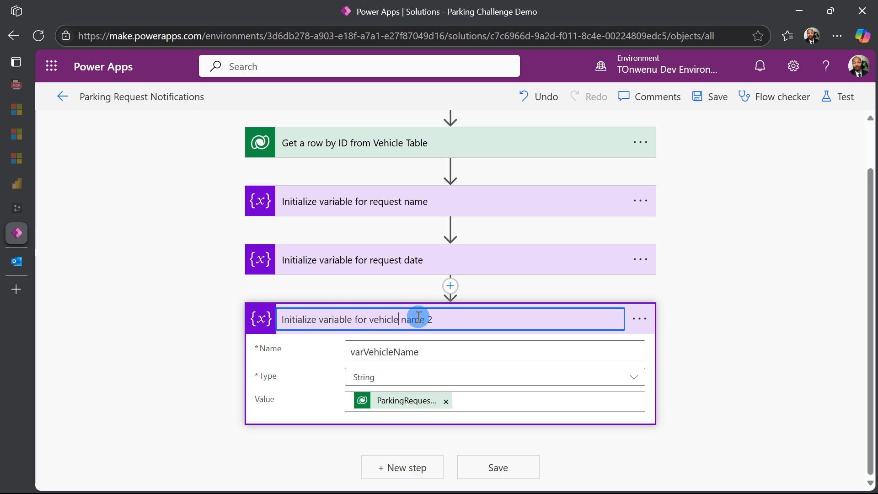
{"action": "left_click", "coordinate": [435, 322]}
{"action": "key", "text": "BackSpace"}
{"action": "key", "text": "BackSpace"}
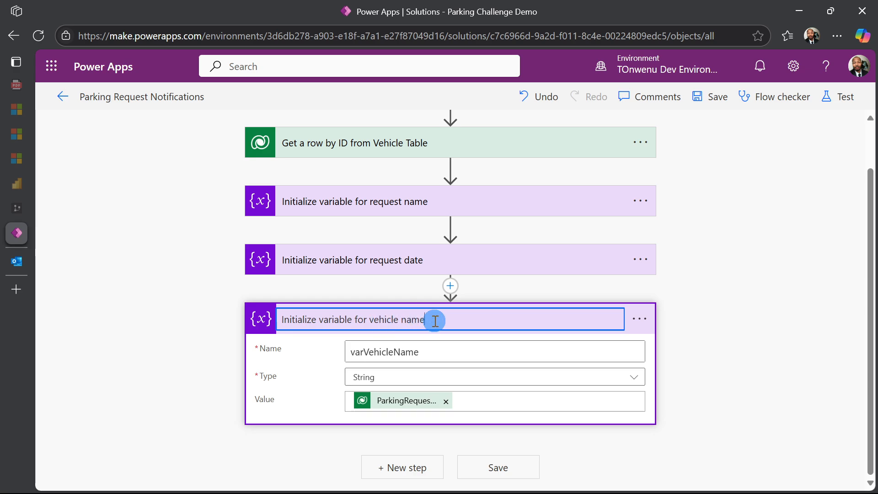
- Replace the initial value of varVehicleName with the VehicleName dynamic content from "Get a row by ID from Vehicle Table", and save the flow
{"action": "left_click", "coordinate": [444, 403]}
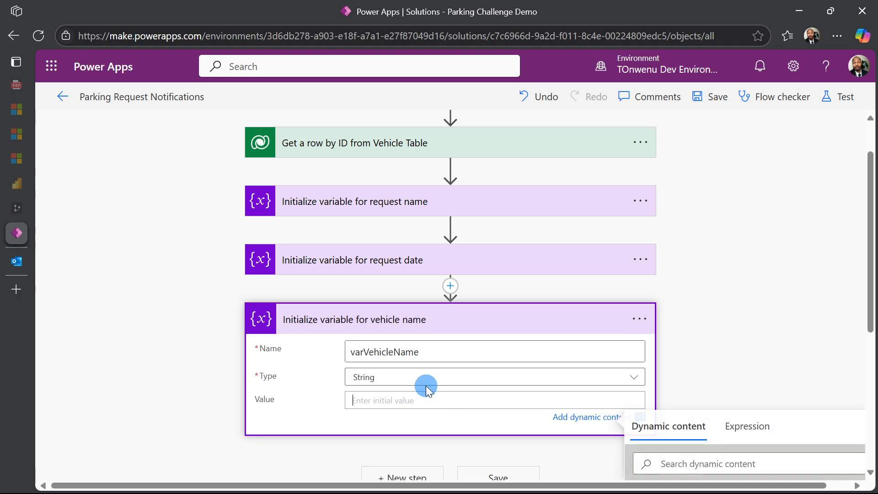
{"action": "scroll", "coordinate": [490, 366], "scroll_direction": "down", "scroll_amount": 3}
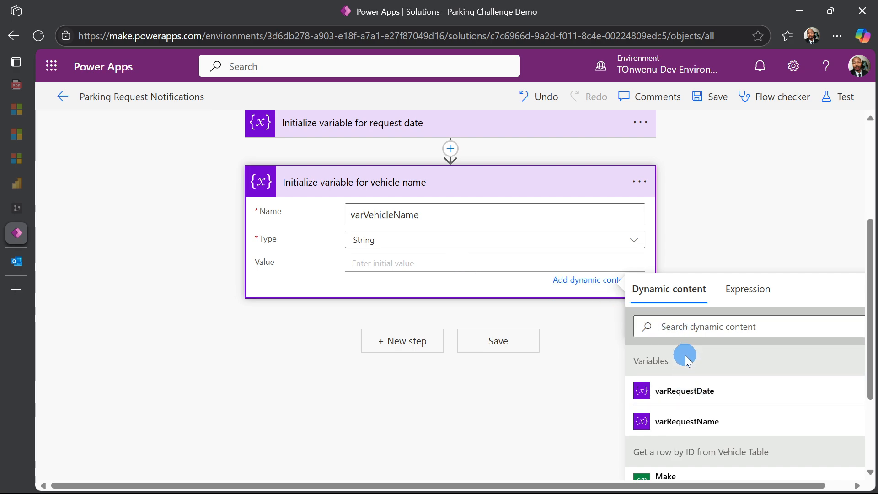
{"action": "left_click", "coordinate": [683, 328]}
{"action": "type", "text": "ve"}
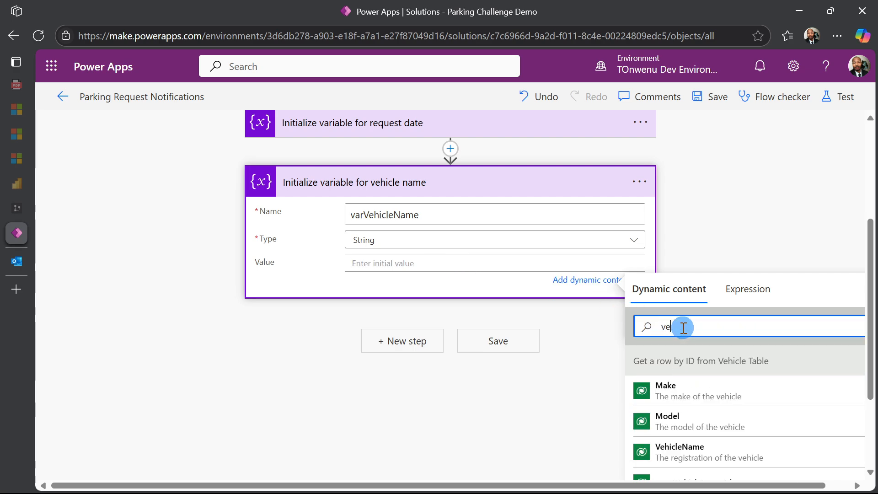
{"action": "type", "text": "h"}
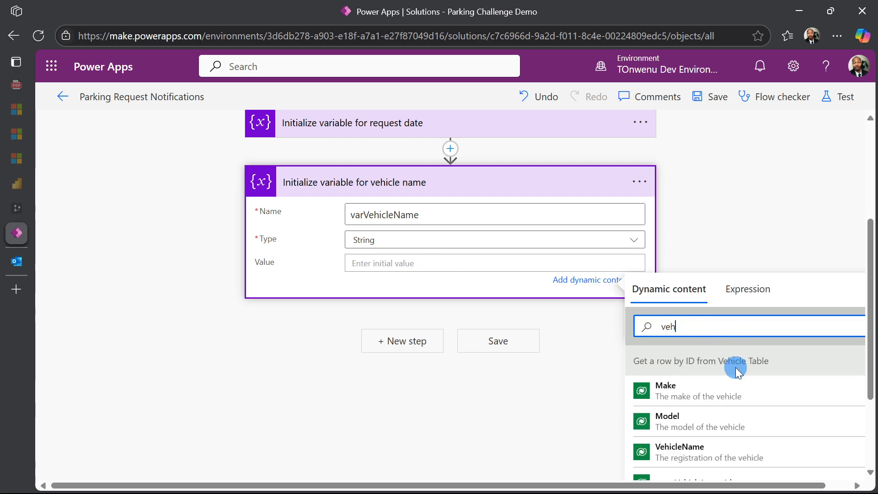
{"action": "left_click", "coordinate": [690, 457]}
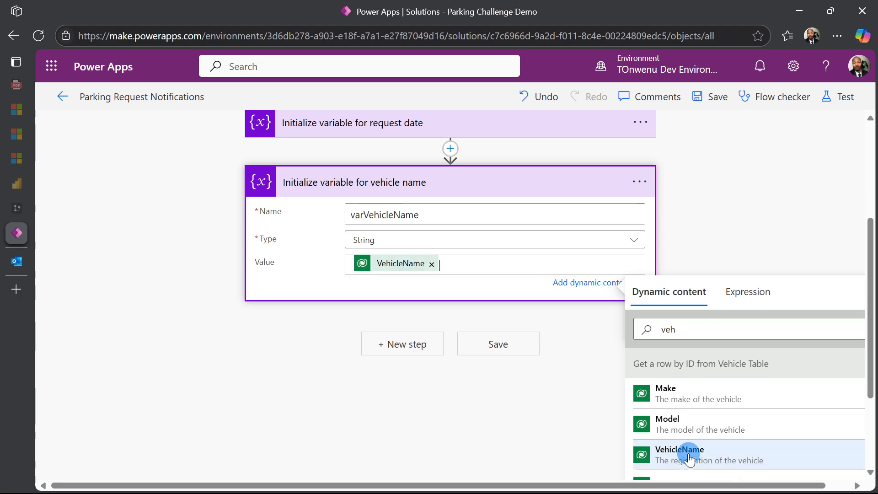
{"action": "left_click", "coordinate": [558, 418]}
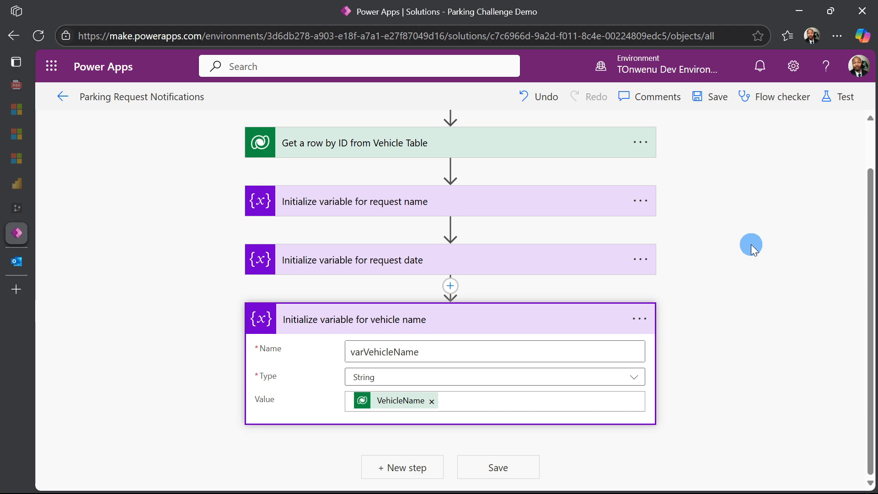
{"action": "left_click", "coordinate": [719, 97]}
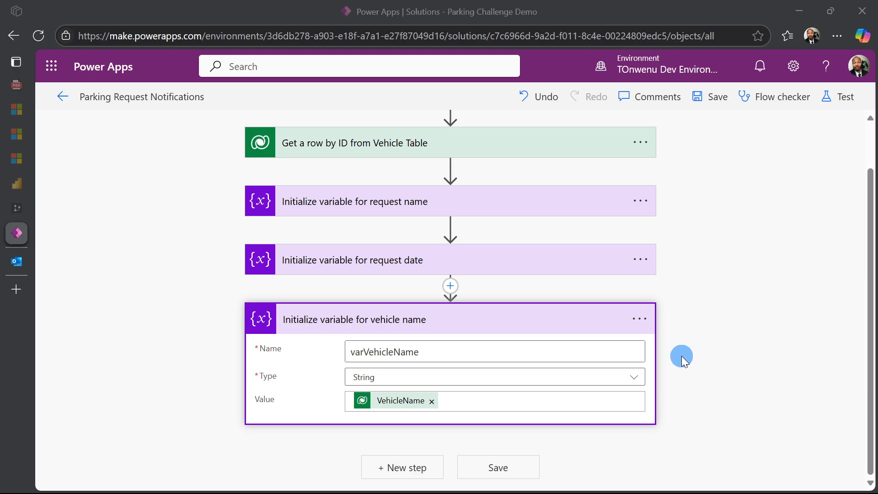
- Add a Microsoft Dataverse List rows action at the end of the flow and name it "List rows - List request for target day"
{"action": "left_click", "coordinate": [427, 465]}
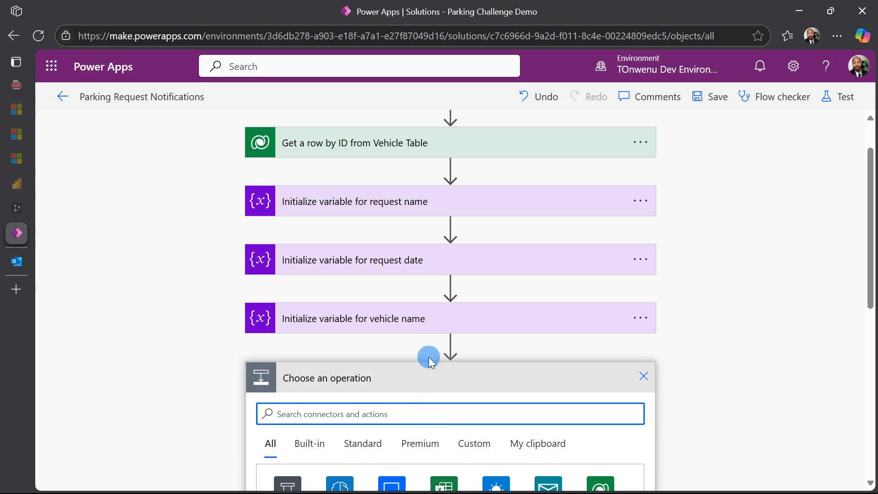
{"action": "scroll", "coordinate": [428, 357], "scroll_direction": "down", "scroll_amount": 1}
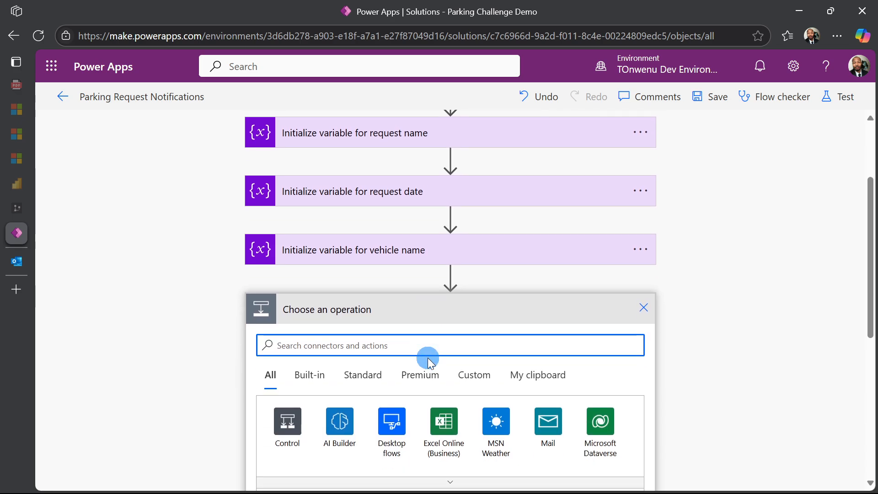
{"action": "type", "text": "Iist"}
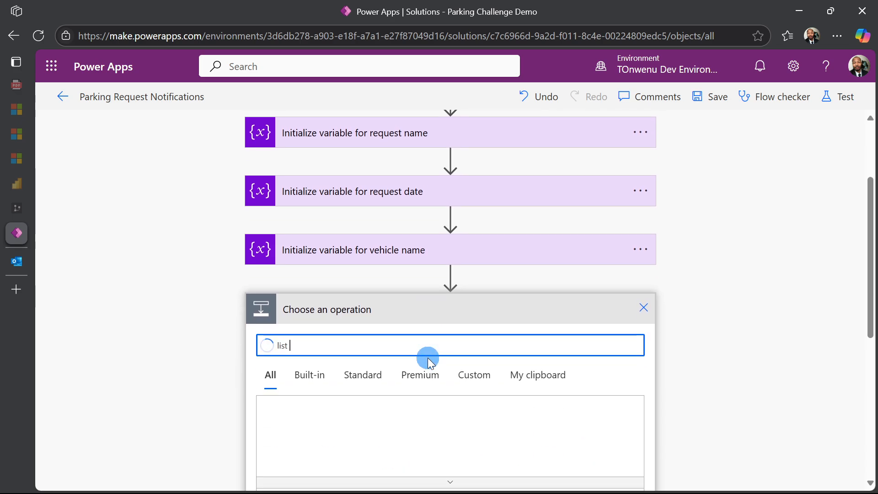
{"action": "type", "text": " row"}
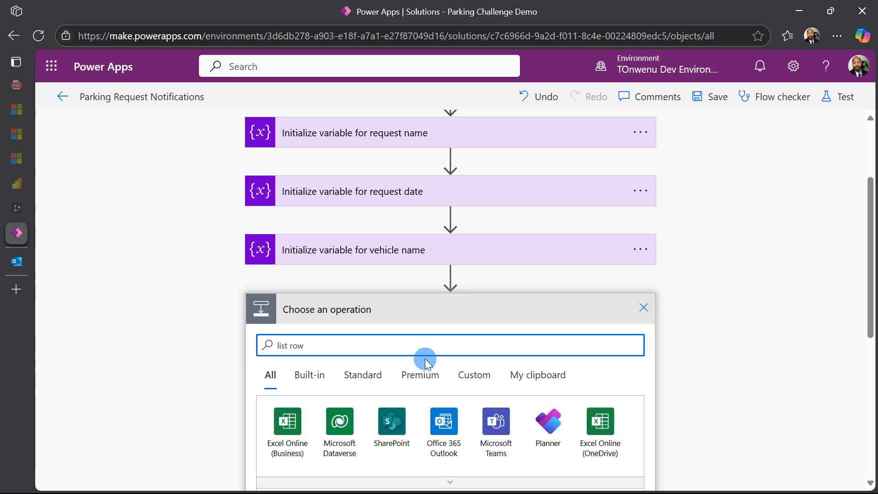
{"action": "scroll", "coordinate": [357, 418], "scroll_direction": "down", "scroll_amount": 1}
{"action": "scroll", "coordinate": [357, 419], "scroll_direction": "down", "scroll_amount": 5}
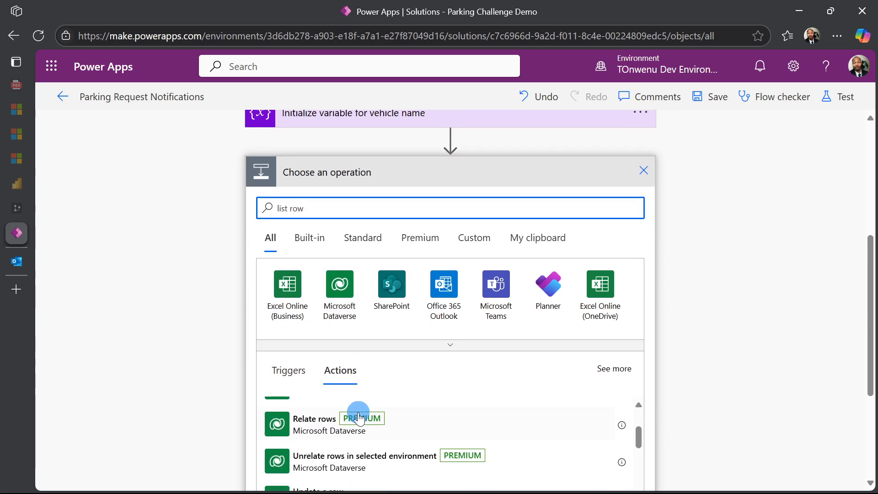
{"action": "scroll", "coordinate": [351, 428], "scroll_direction": "up", "scroll_amount": 4}
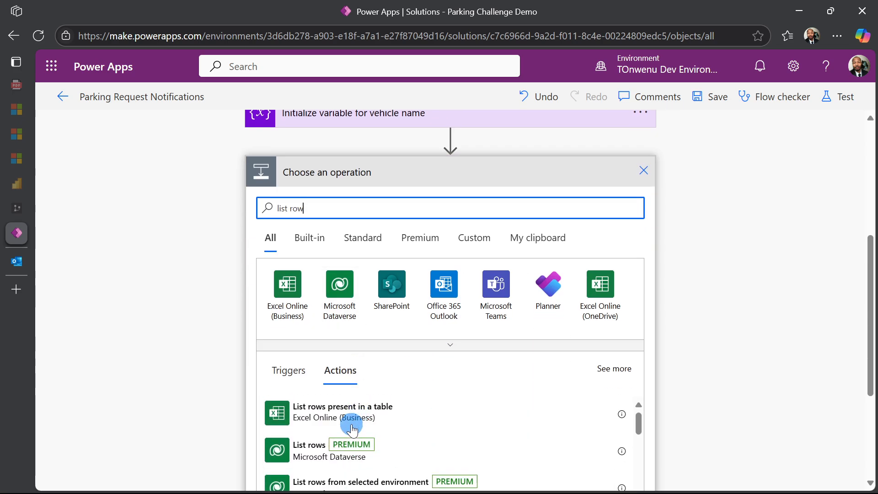
{"action": "left_click", "coordinate": [321, 457]}
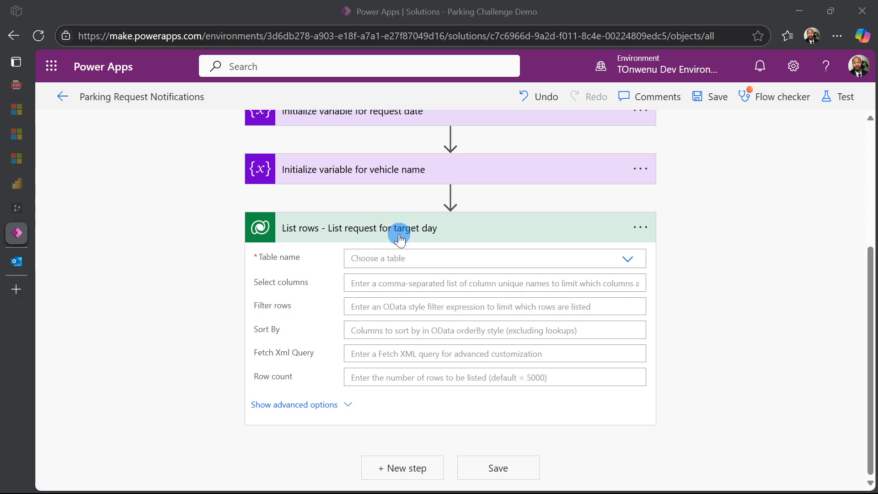
- Set the List rows table to ParkingRequestInfos and filter patc_parkingrequestdatetime between two formatDateTime expressions using ge, and, le
{"action": "left_click", "coordinate": [625, 256]}
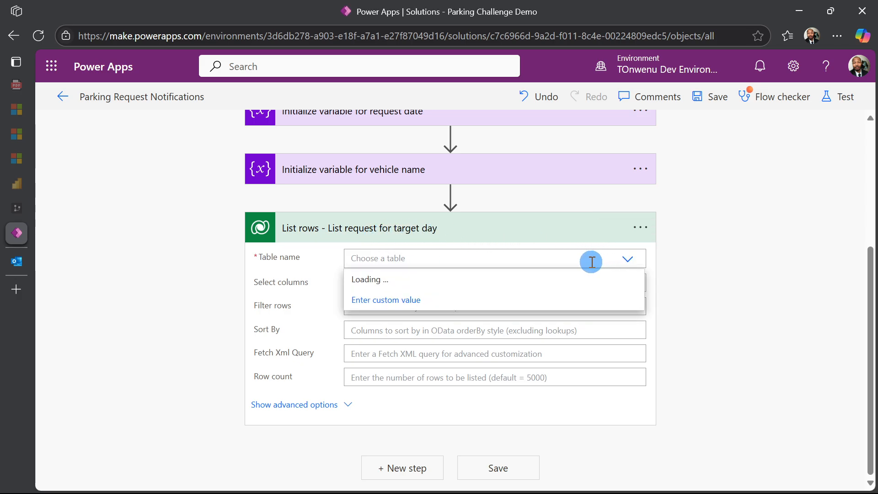
{"action": "left_click", "coordinate": [431, 261]}
{"action": "type", "text": "r"}
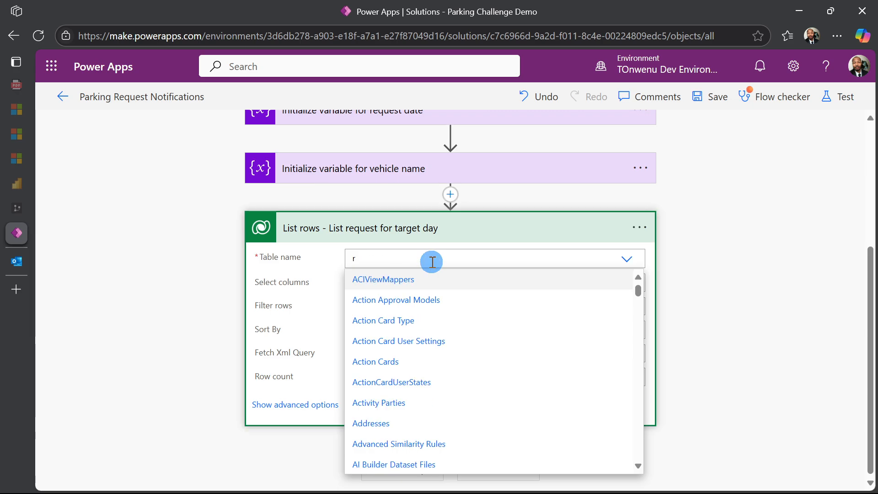
{"action": "type", "text": "eq"}
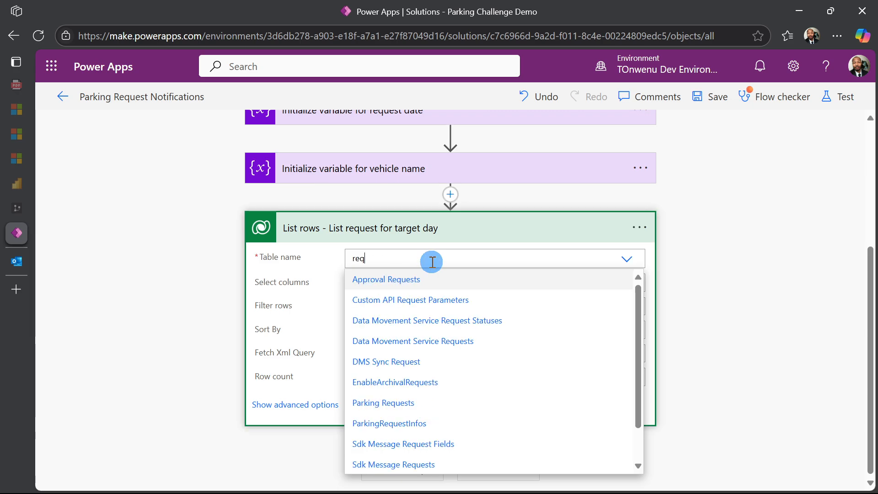
{"action": "type", "text": "u"}
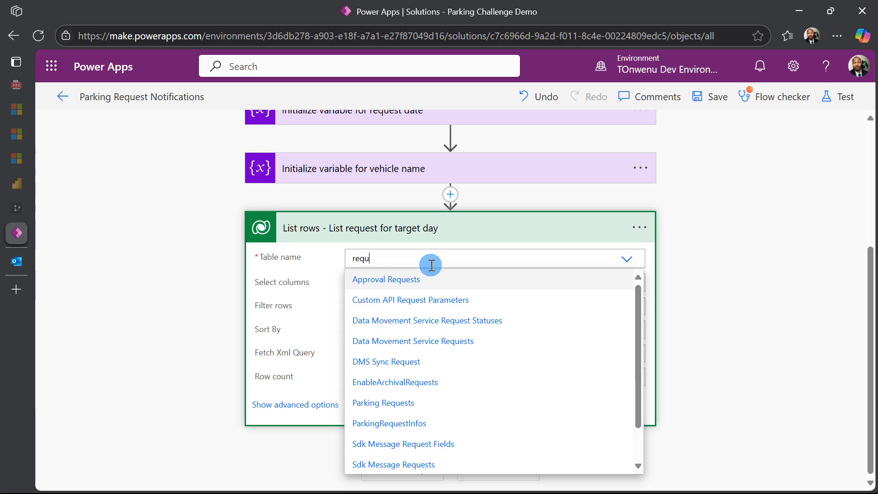
{"action": "left_click", "coordinate": [399, 423]}
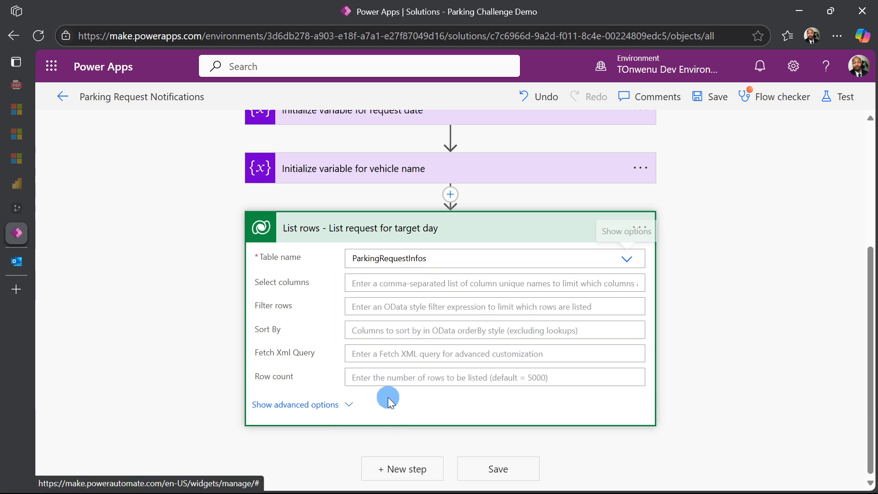
{"action": "left_click", "coordinate": [368, 304]}
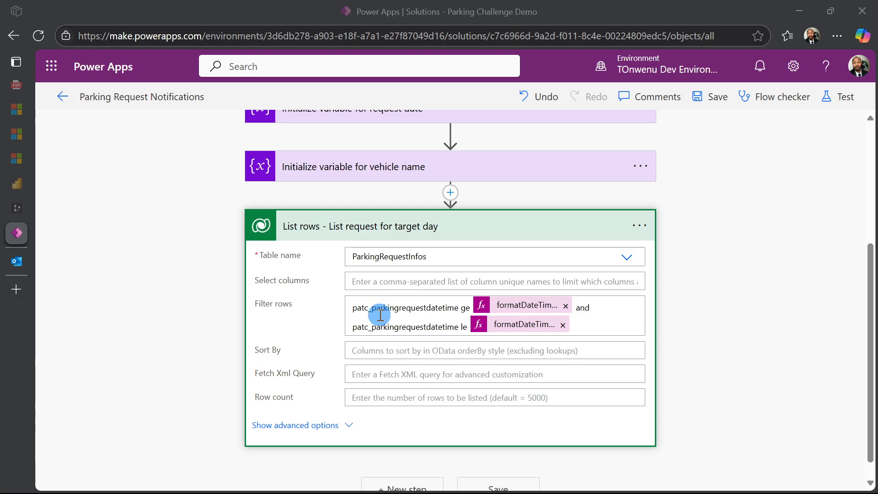
- Examine the logical name of the ParkingRequestDateTime column in the advanced options of the ParkingRequestInfo table's column settings
{"action": "left_click", "coordinate": [51, 66]}
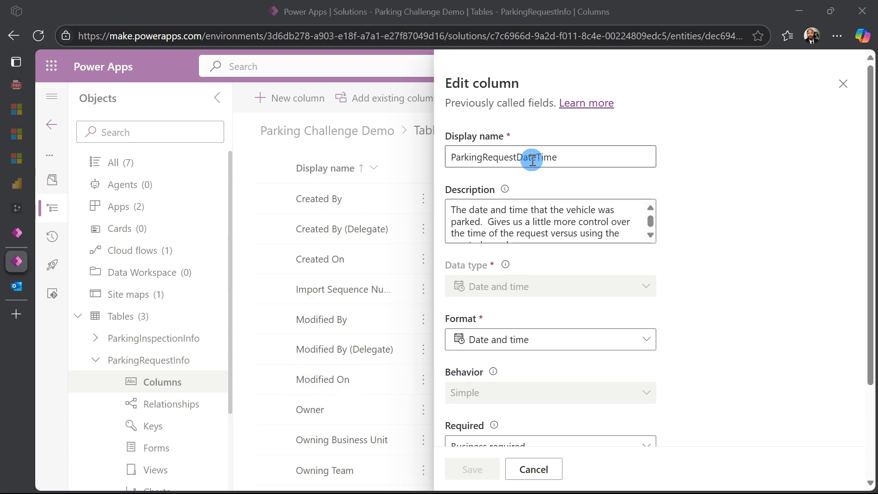
{"action": "scroll", "coordinate": [695, 238], "scroll_direction": "down", "scroll_amount": 3}
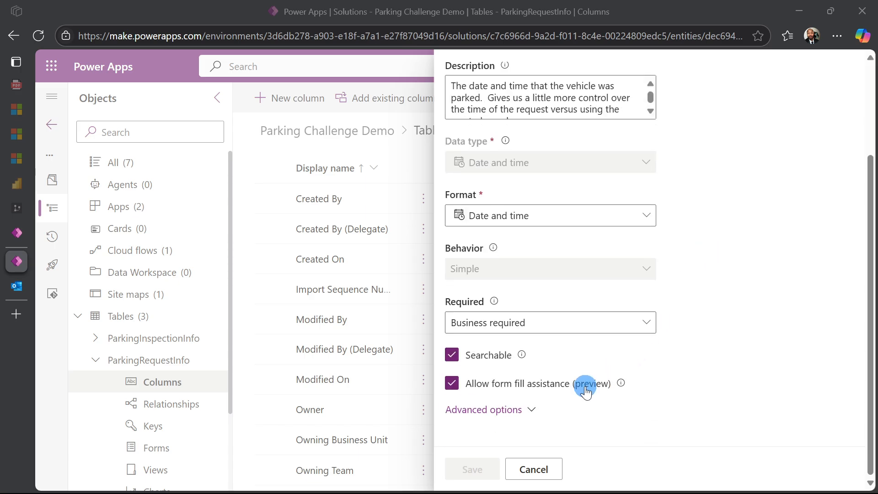
{"action": "scroll", "coordinate": [516, 403], "scroll_direction": "up", "scroll_amount": 3}
{"action": "scroll", "coordinate": [668, 330], "scroll_direction": "down", "scroll_amount": 3}
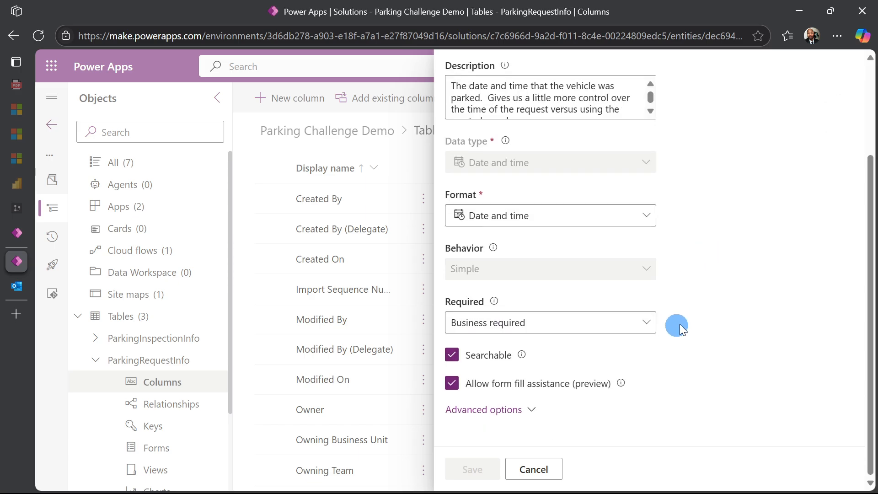
{"action": "left_click", "coordinate": [508, 409]}
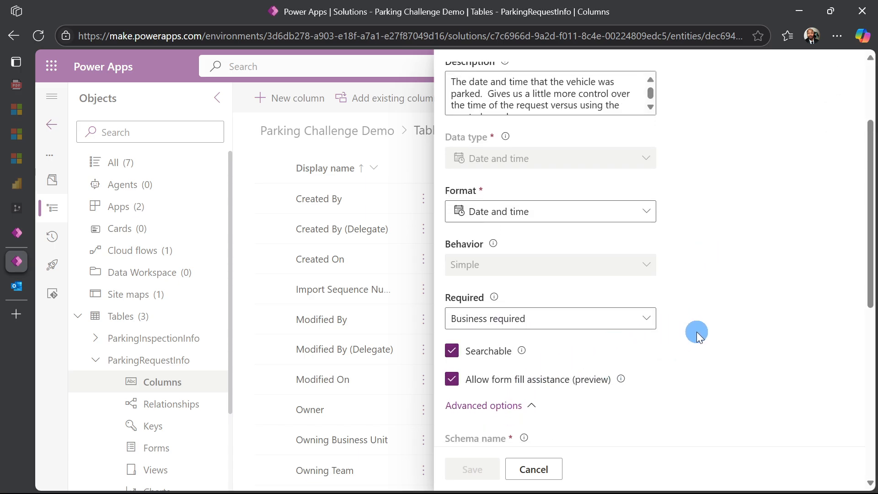
{"action": "scroll", "coordinate": [696, 331], "scroll_direction": "down", "scroll_amount": 5}
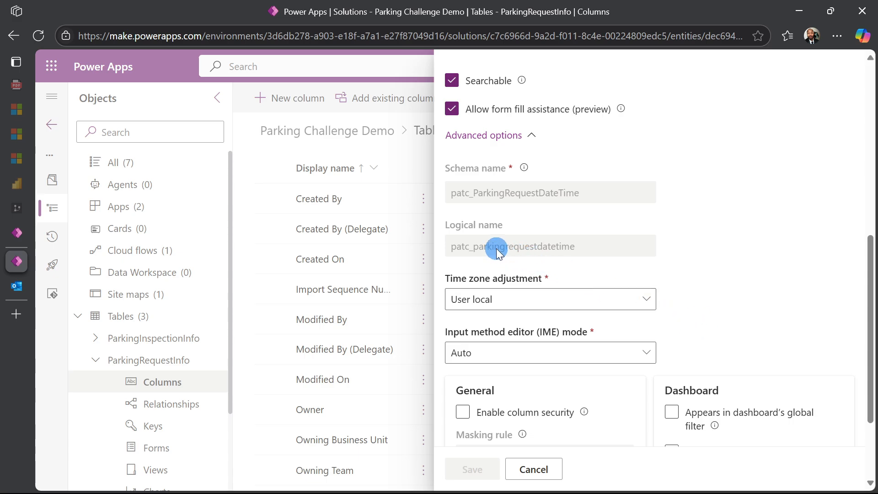
{"action": "double_click", "coordinate": [521, 246]}
{"action": "left_click", "coordinate": [547, 198]}
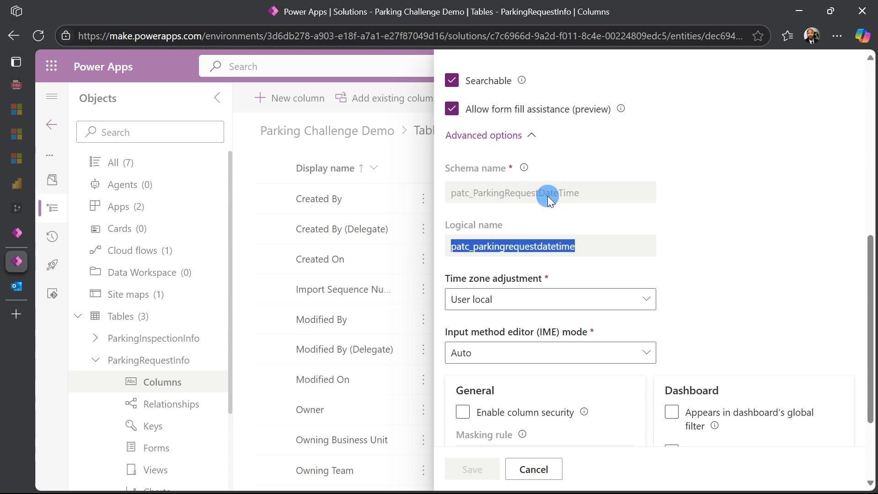
- Return to the Parking Request Notifications flow and save it
{"action": "left_click", "coordinate": [26, 234]}
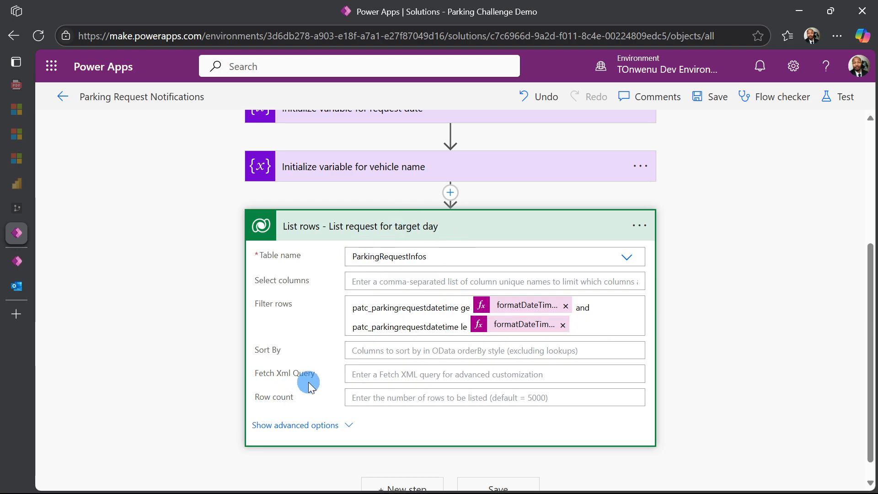
{"action": "left_click", "coordinate": [782, 350]}
{"action": "scroll", "coordinate": [721, 350], "scroll_direction": "down", "scroll_amount": 1}
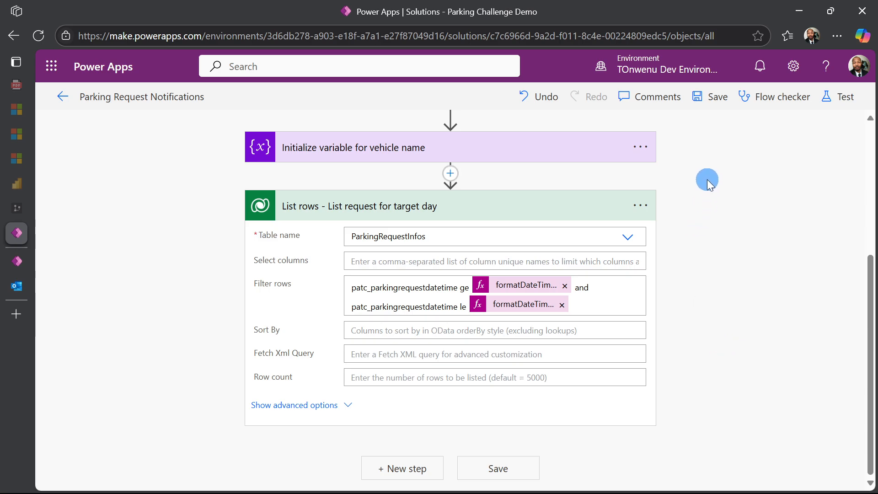
{"action": "left_click", "coordinate": [713, 99]}
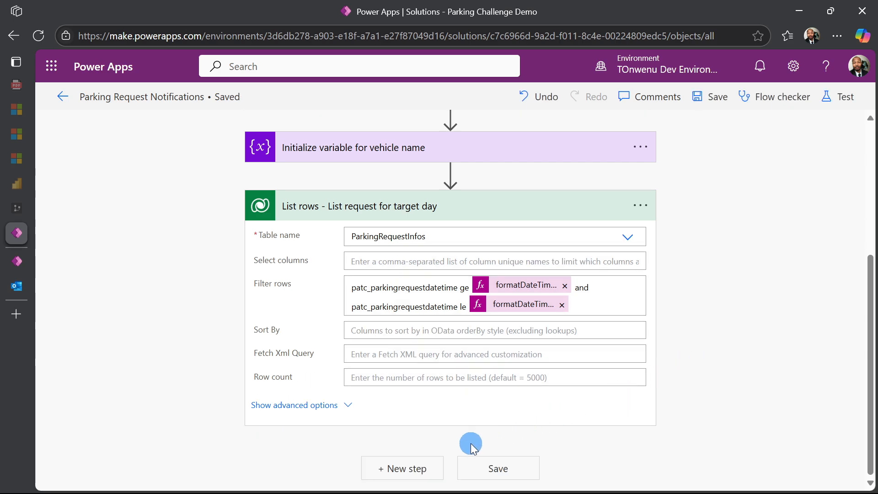
- Add a Condition control after the List rows action and rename it "Condition - Max Capacity Check less or equal to 15"
{"action": "left_click", "coordinate": [416, 469]}
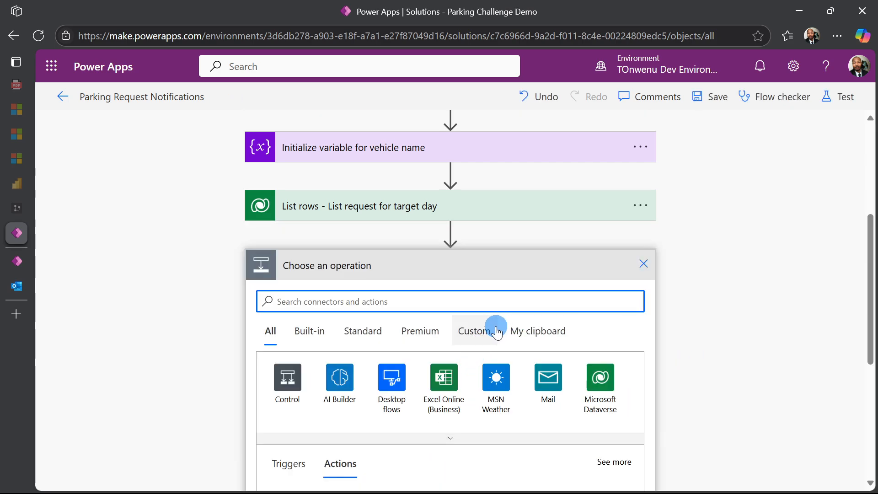
{"action": "scroll", "coordinate": [306, 386], "scroll_direction": "down", "scroll_amount": 1}
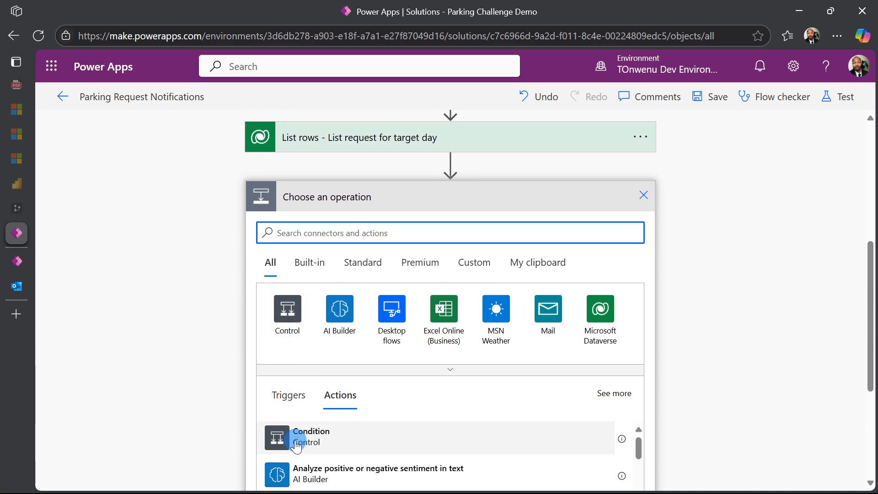
{"action": "left_click", "coordinate": [296, 442]}
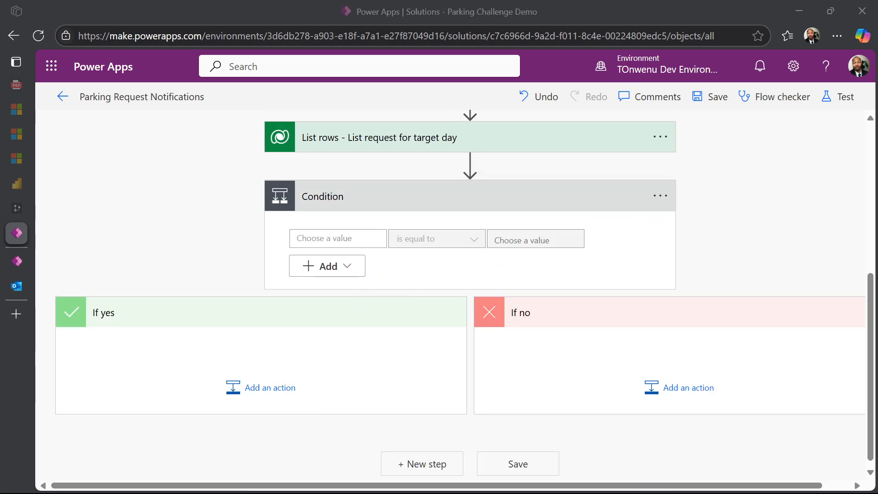
{"action": "left_click", "coordinate": [398, 224]}
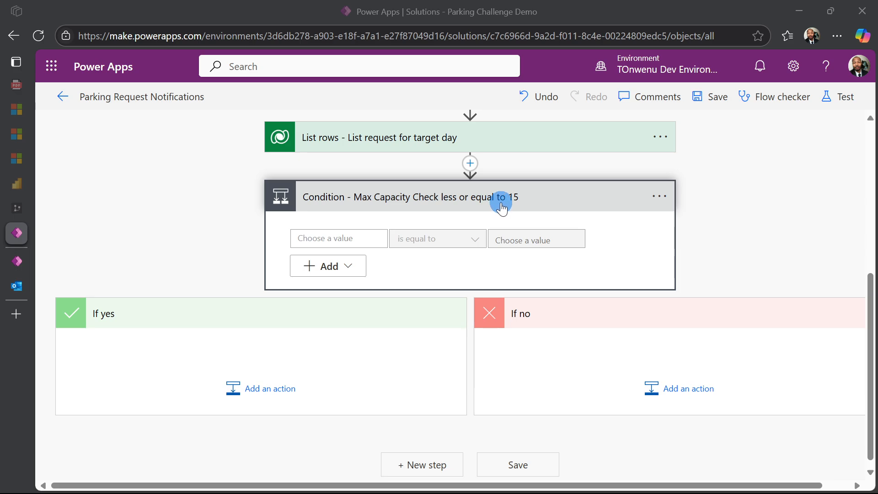
- Write a length() expression for the condition's first value, using the value output of "List rows - List request for target day" as its argument
{"action": "left_click", "coordinate": [360, 238]}
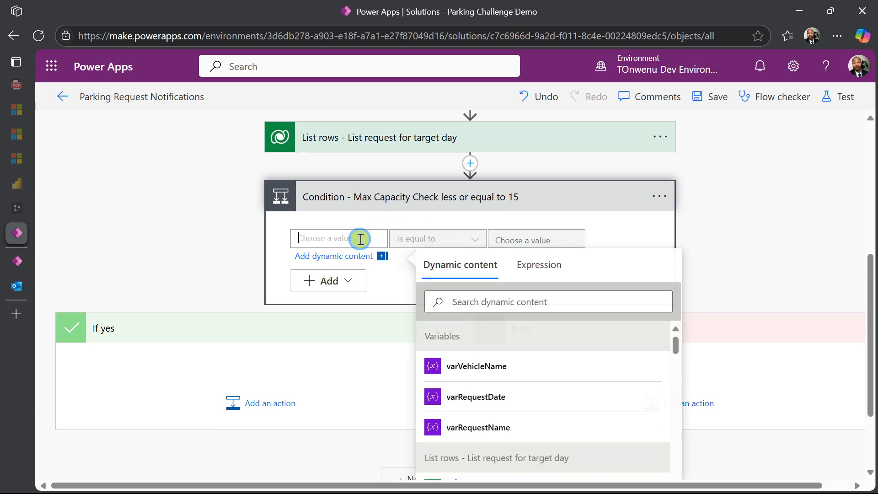
{"action": "left_click", "coordinate": [525, 265]}
{"action": "type", "text": "l"}
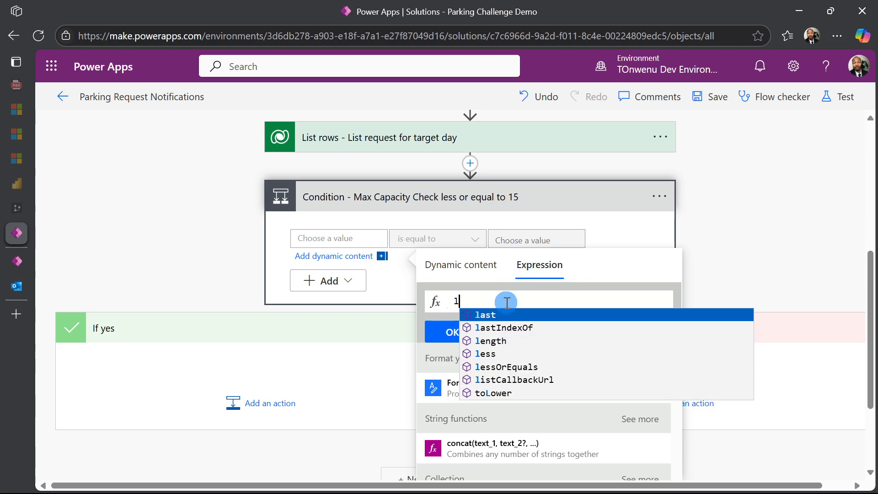
{"action": "left_click", "coordinate": [499, 342]}
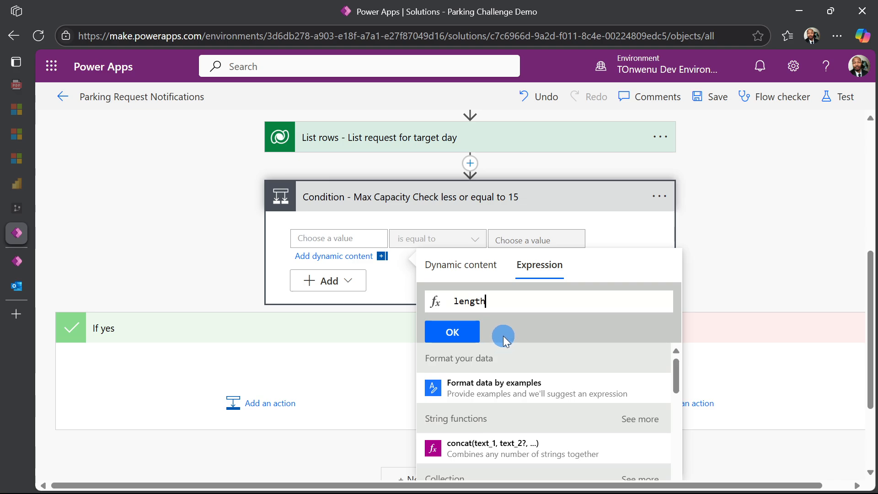
{"action": "type", "text": "("}
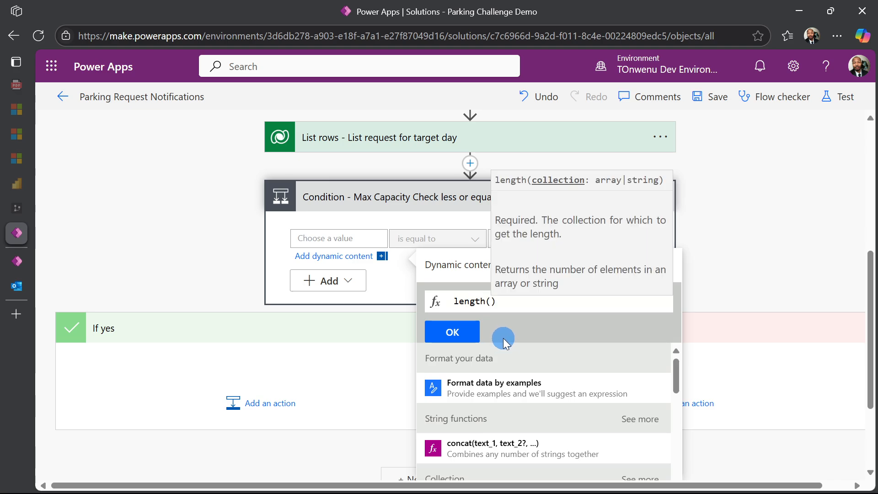
{"action": "left_click", "coordinate": [453, 267]}
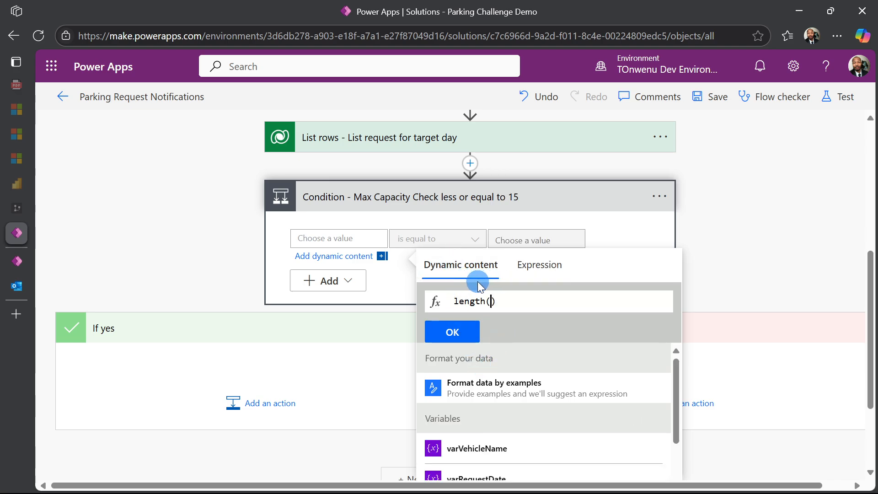
{"action": "scroll", "coordinate": [486, 403], "scroll_direction": "down", "scroll_amount": 3}
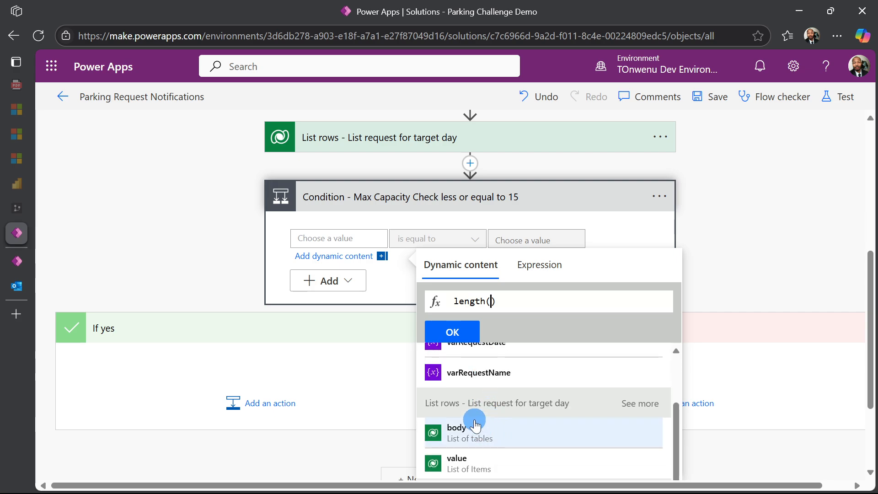
{"action": "left_click", "coordinate": [468, 468]}
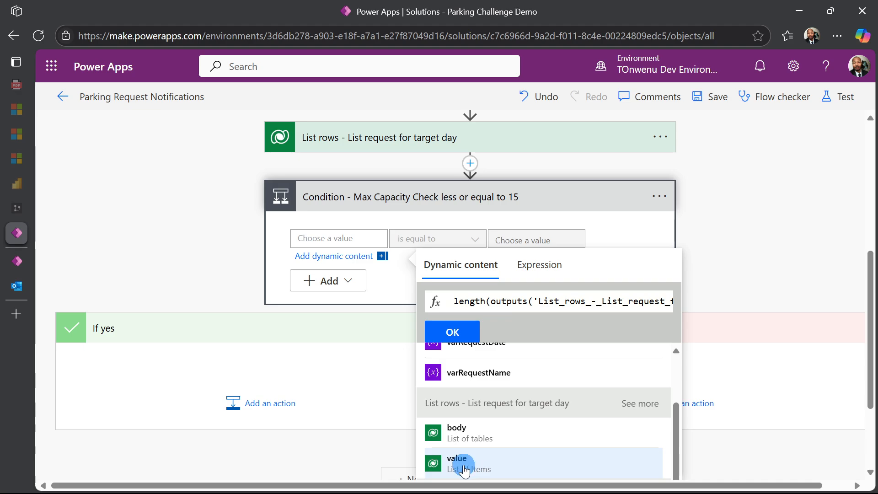
- Check the whole length() expression through to its body/value part and insert it as the condition's first value
{"action": "left_click", "coordinate": [503, 302]}
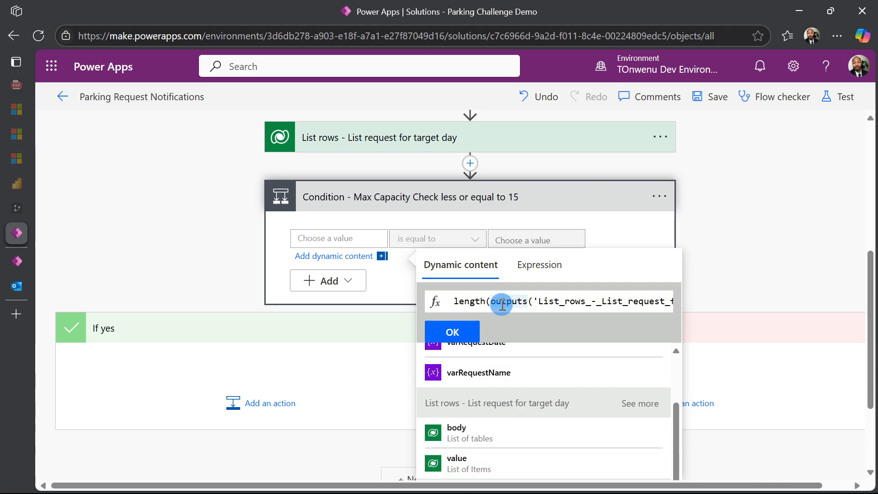
{"action": "key", "text": "Right"}
{"action": "key", "text": "Right"}
{"action": "key", "text": "Right"}
{"action": "key", "text": "Right"}
{"action": "key", "text": "Right"}
{"action": "key", "text": "Right"}
{"action": "key", "text": "Right"}
{"action": "key", "text": "Right"}
{"action": "key", "text": "Right"}
{"action": "key", "text": "Right"}
{"action": "key", "text": "Right"}
{"action": "key", "text": "Right"}
{"action": "key", "text": "Right"}
{"action": "key", "text": "Right"}
{"action": "key", "text": "Right"}
{"action": "key", "text": "Right"}
{"action": "key", "text": "Right"}
{"action": "key", "text": "Right"}
{"action": "key", "text": "Right"}
{"action": "key", "text": "Right"}
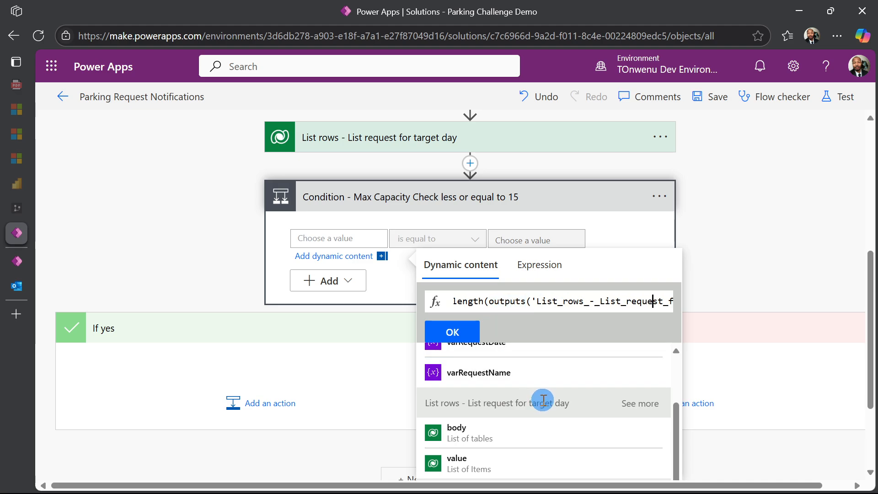
{"action": "key", "text": "Right"}
{"action": "key", "text": "Right"}
{"action": "key", "text": "Right"}
{"action": "key", "text": "Right"}
{"action": "key", "text": "Right"}
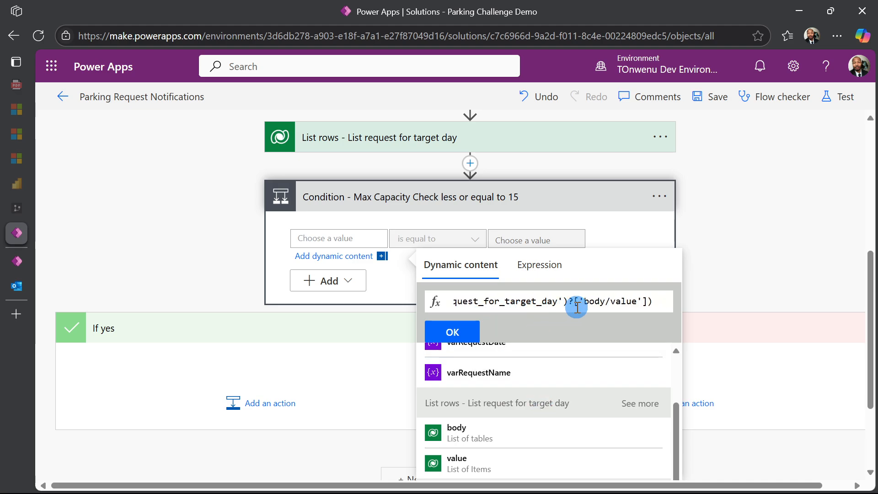
{"action": "left_click", "coordinate": [459, 335]}
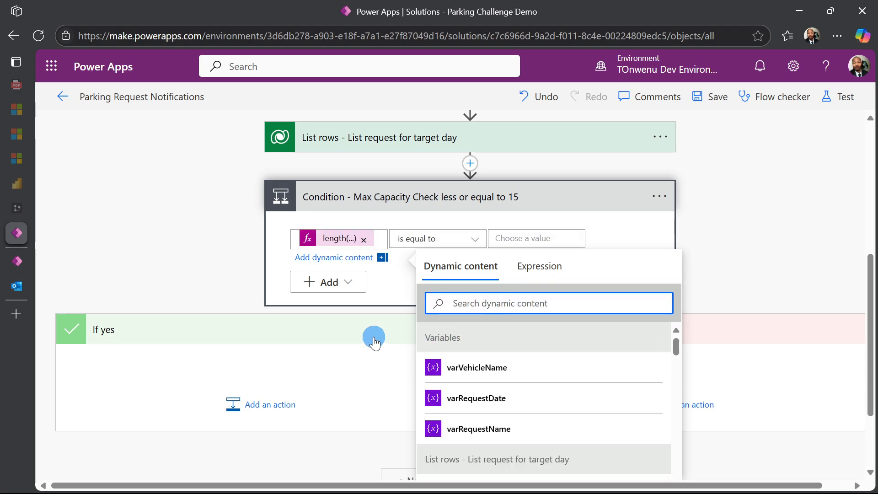
{"action": "left_click", "coordinate": [173, 233]}
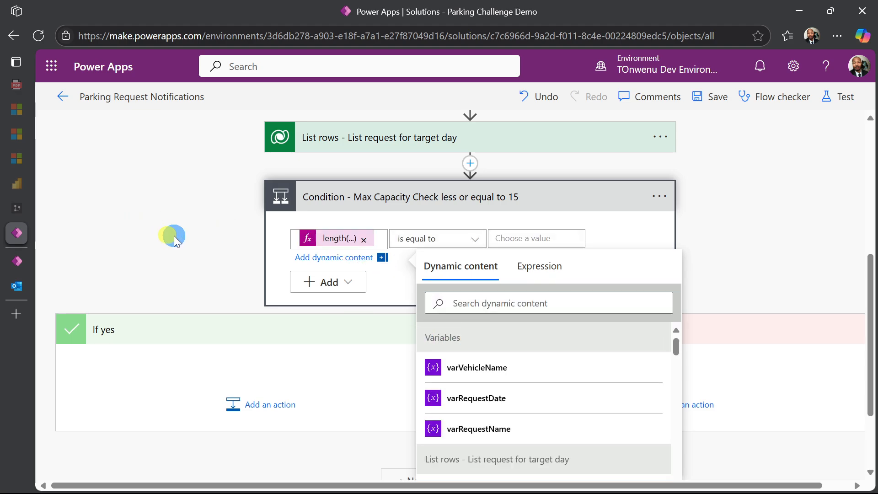
- Set the condition's operator to "is less than or equal to" with 15 as the comparison value, and save the flow
{"action": "left_click", "coordinate": [471, 241]}
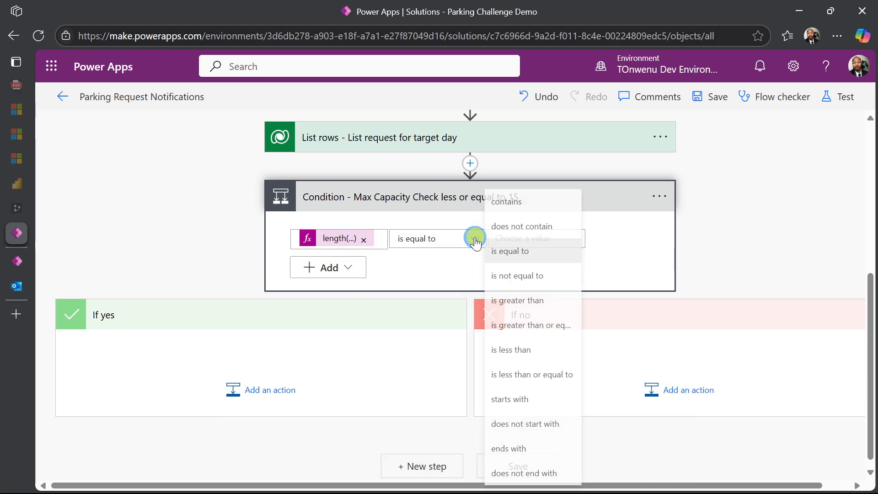
{"action": "left_click", "coordinate": [533, 374]}
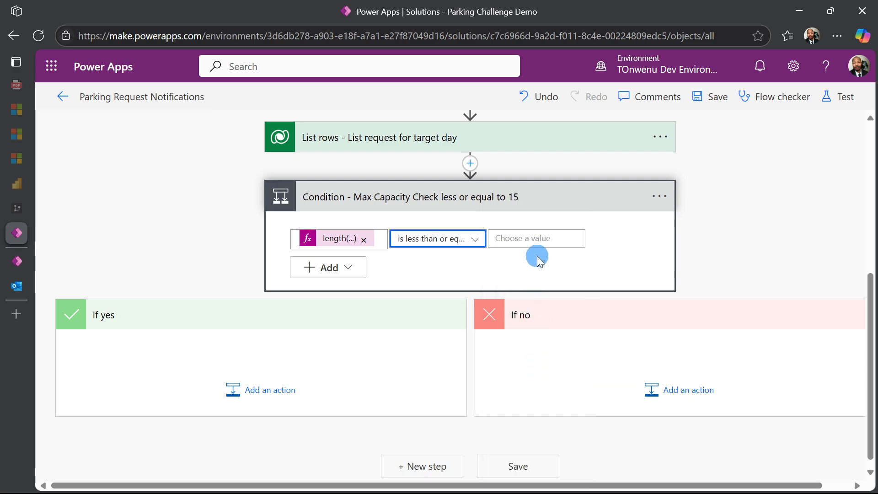
{"action": "left_click", "coordinate": [535, 238]}
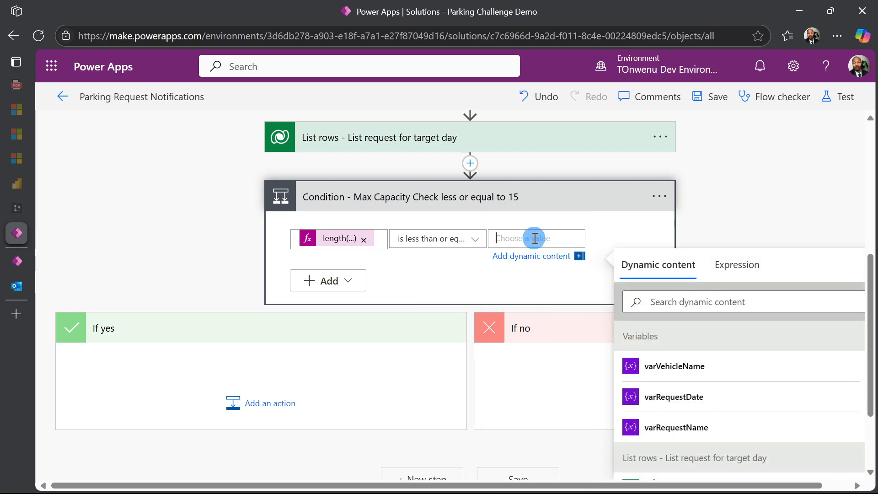
{"action": "type", "text": "15"}
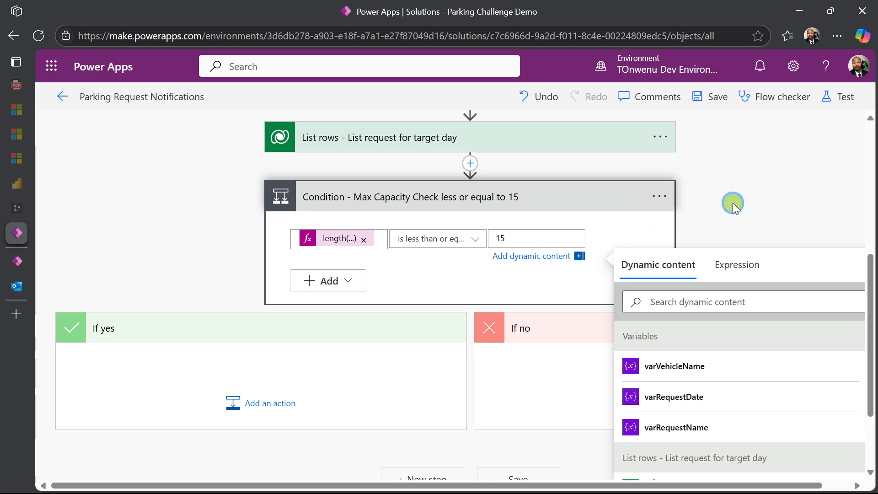
{"action": "left_click", "coordinate": [732, 202]}
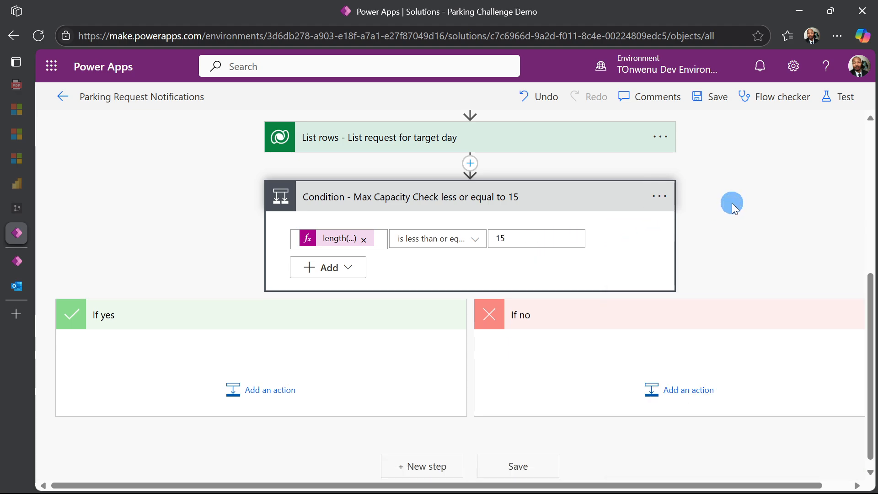
{"action": "left_click", "coordinate": [715, 95]}
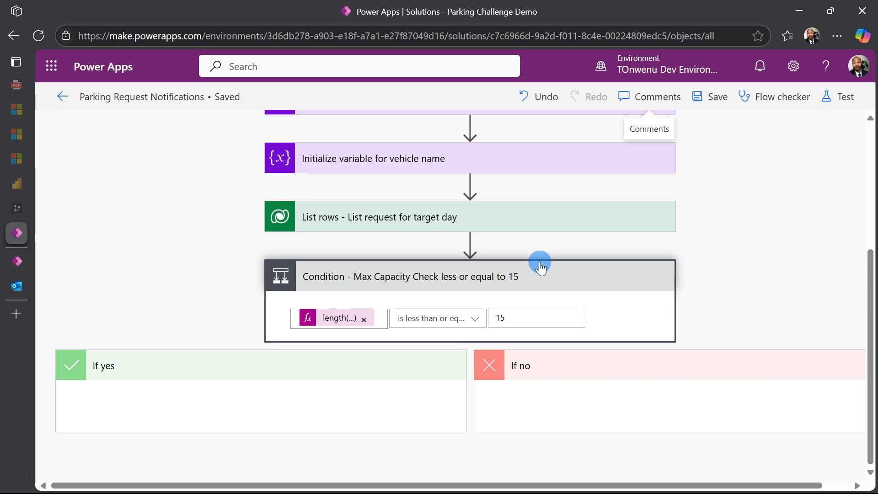
- Add the Office 365 Outlook action "Send an email (V2)" to the condition's If no branch
{"action": "scroll", "coordinate": [523, 277], "scroll_direction": "up", "scroll_amount": 2}
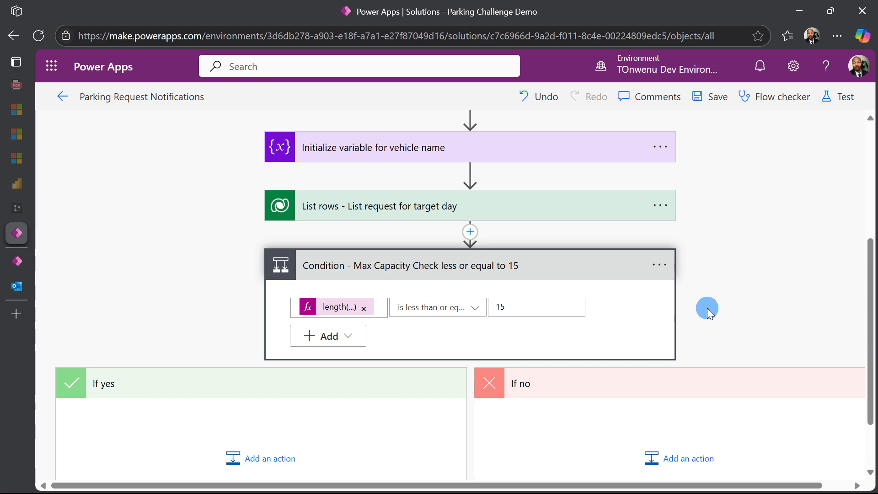
{"action": "scroll", "coordinate": [707, 309], "scroll_direction": "down", "scroll_amount": 2}
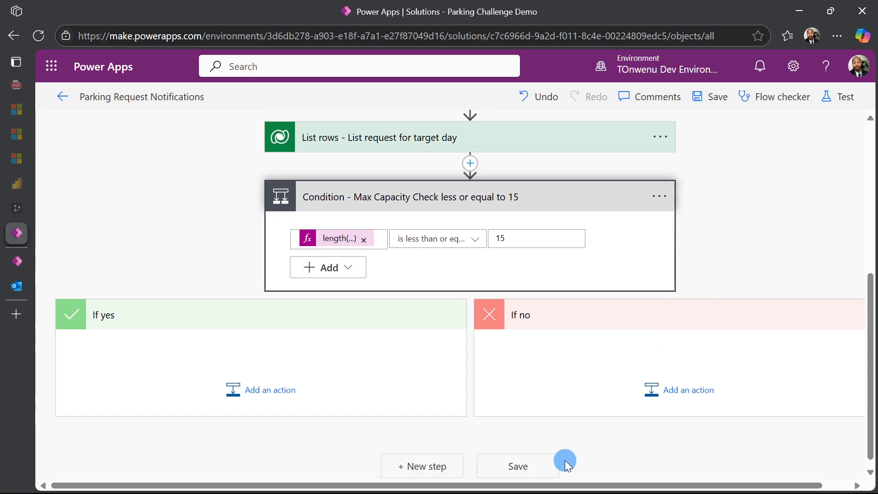
{"action": "left_click_drag", "start_coordinate": [565, 484], "coordinate": [690, 481]}
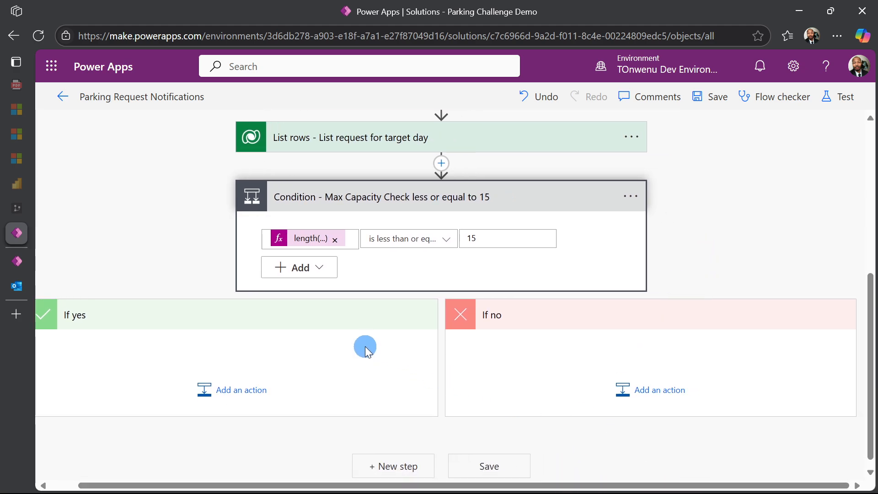
{"action": "left_click", "coordinate": [646, 394]}
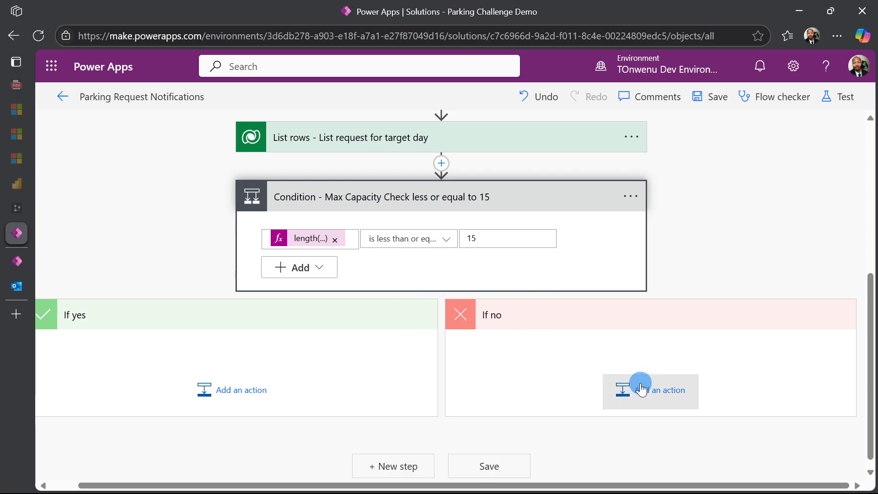
{"action": "left_click", "coordinate": [637, 387]}
{"action": "scroll", "coordinate": [690, 279], "scroll_direction": "down", "scroll_amount": 5}
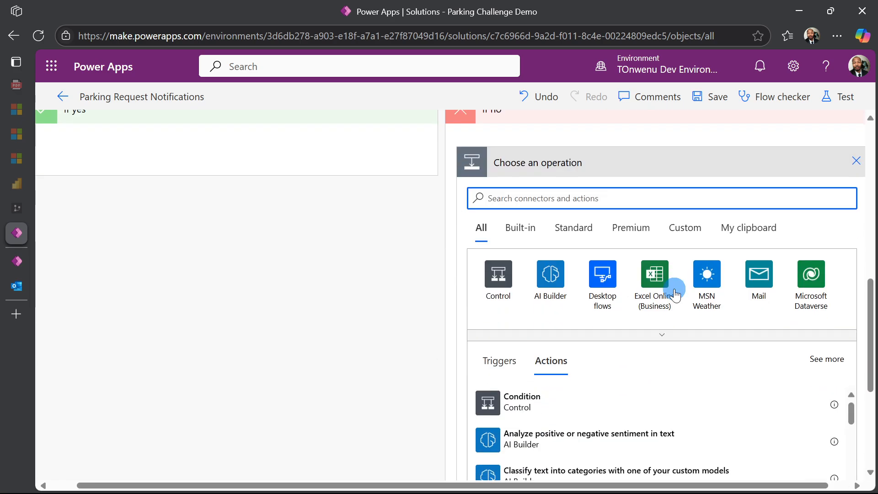
{"action": "type", "text": "sen"}
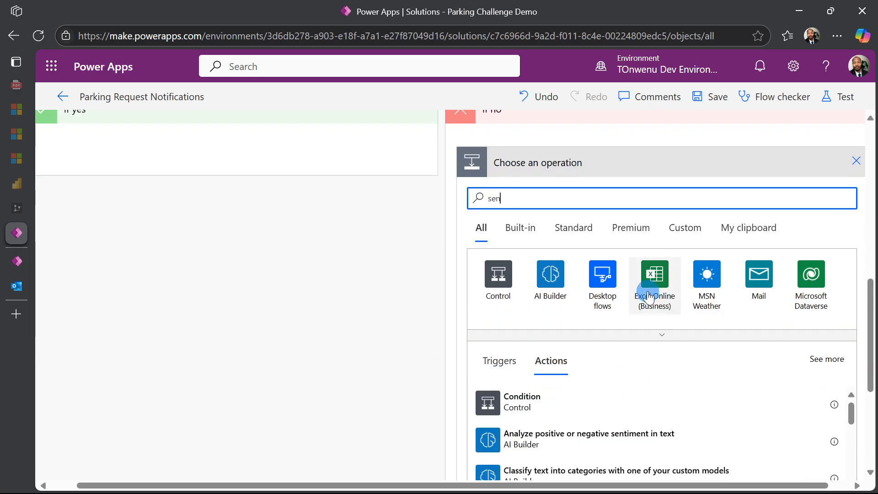
{"action": "type", "text": "d an"}
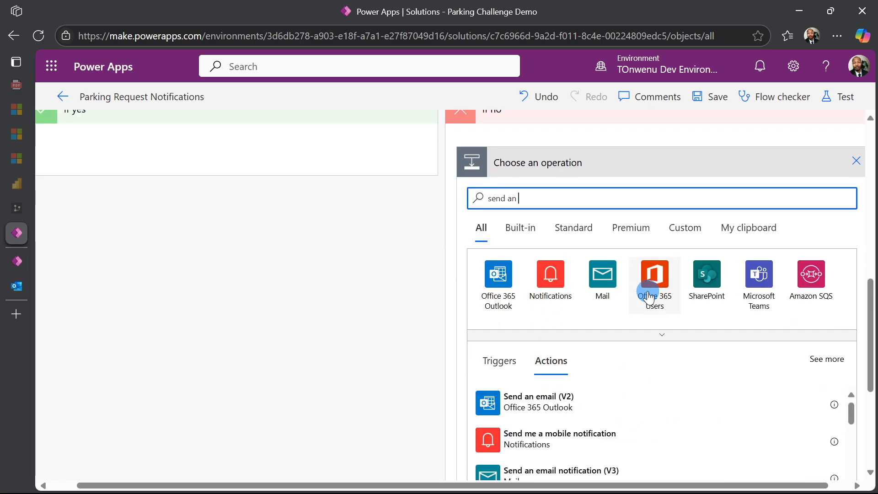
{"action": "left_click", "coordinate": [562, 402]}
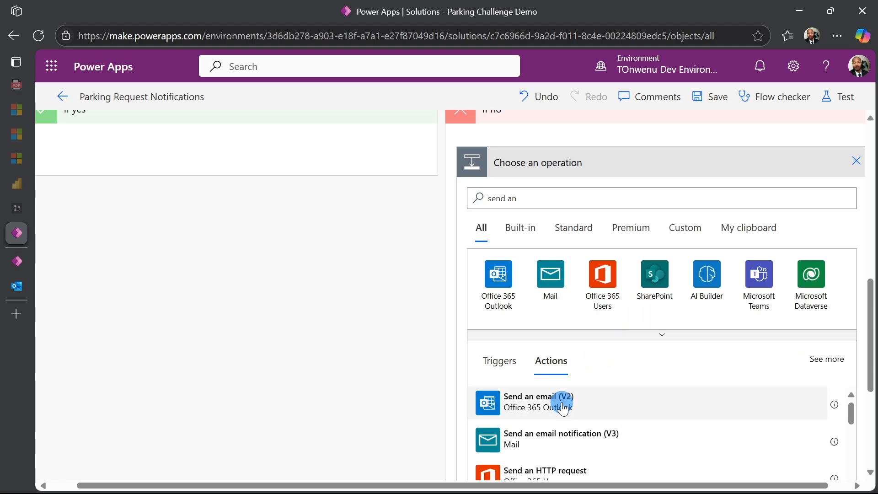
- Append the varVehicleName variable to the "Parking Request Declined:" subject of the Capacity full email
{"action": "scroll", "coordinate": [545, 333], "scroll_direction": "up", "scroll_amount": 2}
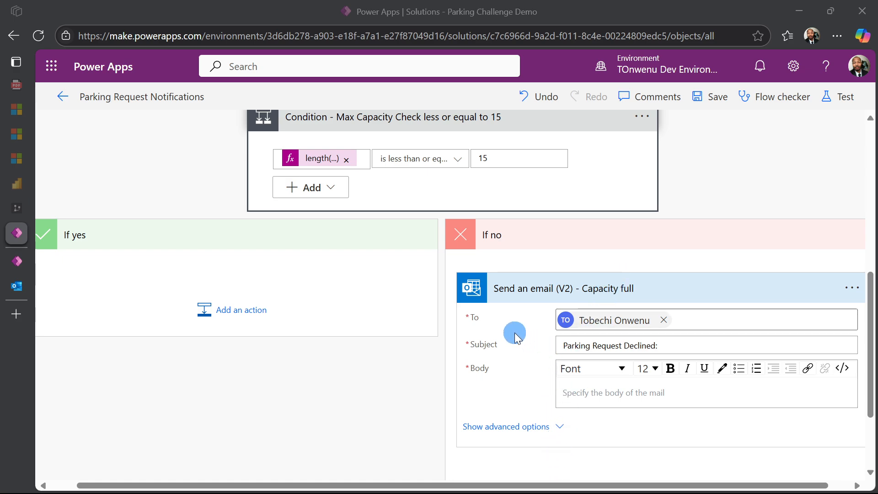
{"action": "left_click", "coordinate": [590, 321]}
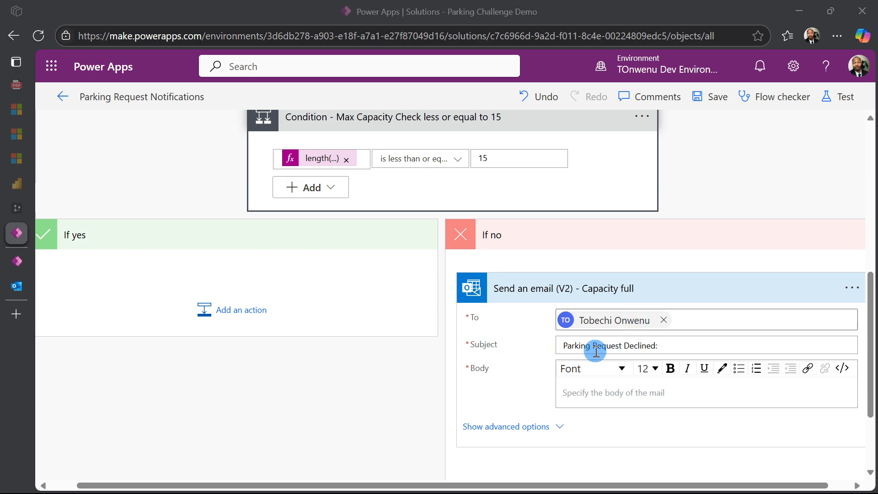
{"action": "left_click", "coordinate": [671, 348]}
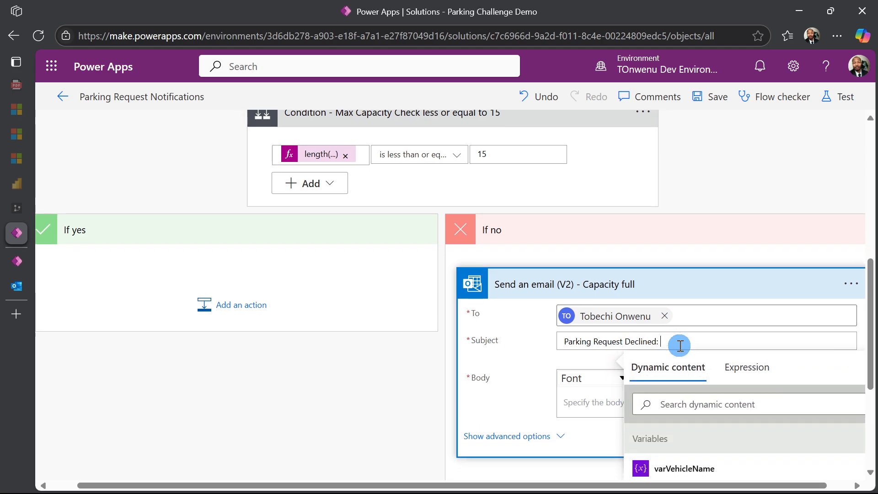
{"action": "scroll", "coordinate": [690, 384], "scroll_direction": "down", "scroll_amount": 1}
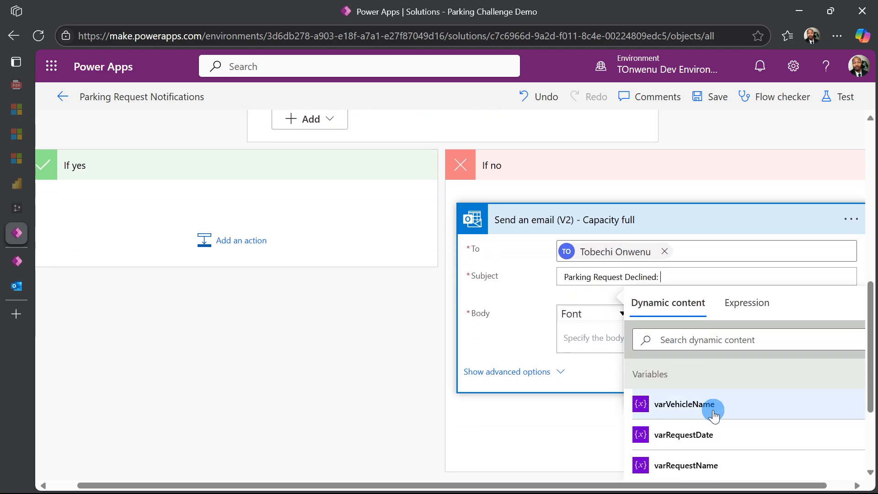
{"action": "left_click", "coordinate": [713, 407]}
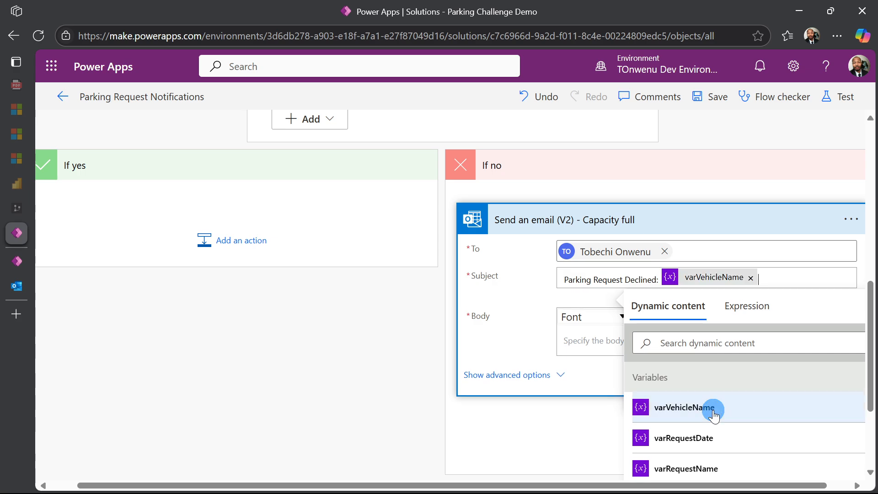
- Paste the prepared decline message with varVehicleName and varRequestName, saying all 15 parking spaces are allocated, into the Capacity full email's body, and save the flow
{"action": "left_click", "coordinate": [588, 347]}
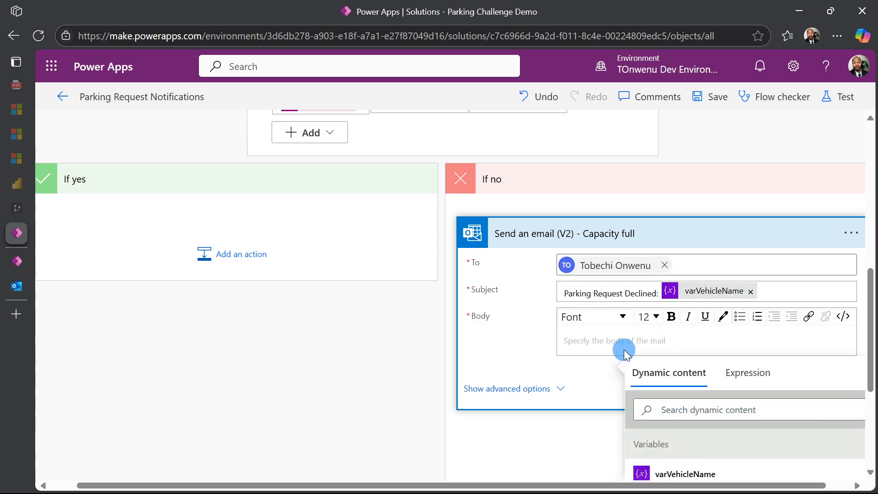
{"action": "key", "text": "ctrl+v"}
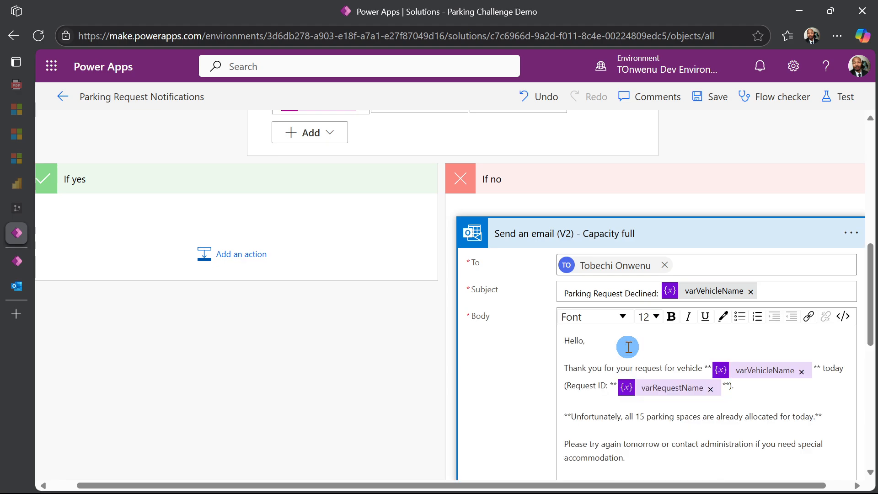
{"action": "scroll", "coordinate": [627, 385], "scroll_direction": "down", "scroll_amount": 2}
{"action": "scroll", "coordinate": [620, 380], "scroll_direction": "down", "scroll_amount": 2}
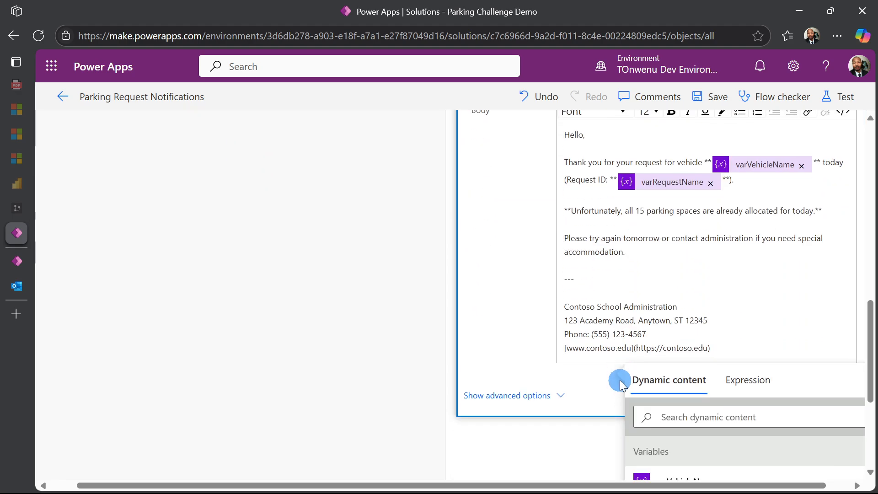
{"action": "scroll", "coordinate": [619, 380], "scroll_direction": "up", "scroll_amount": 1}
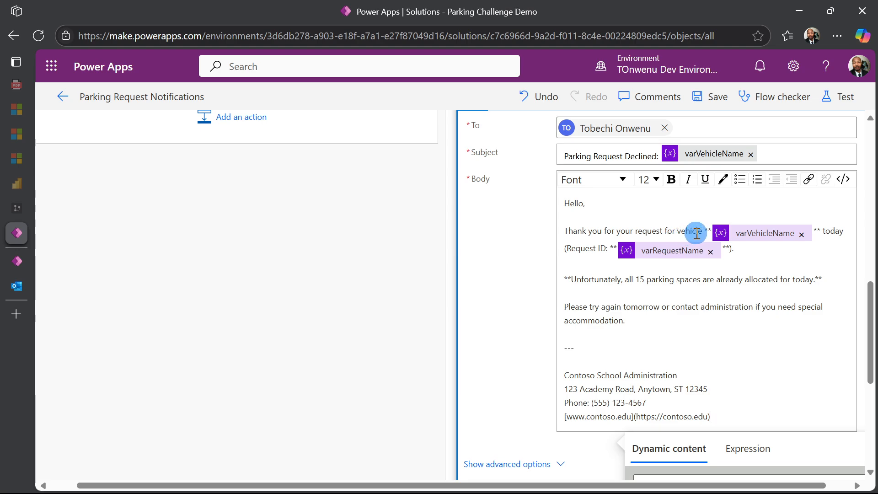
{"action": "left_click", "coordinate": [744, 238]}
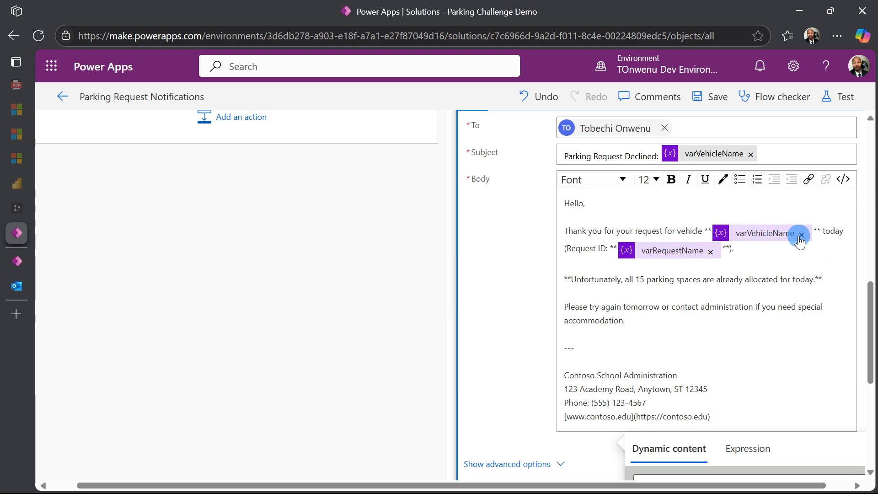
{"action": "left_click", "coordinate": [836, 235]}
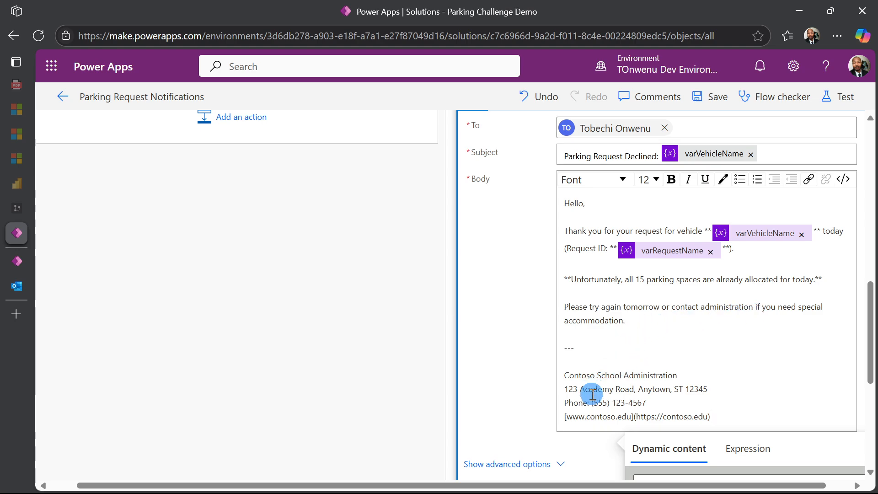
{"action": "scroll", "coordinate": [613, 399], "scroll_direction": "up", "scroll_amount": 3}
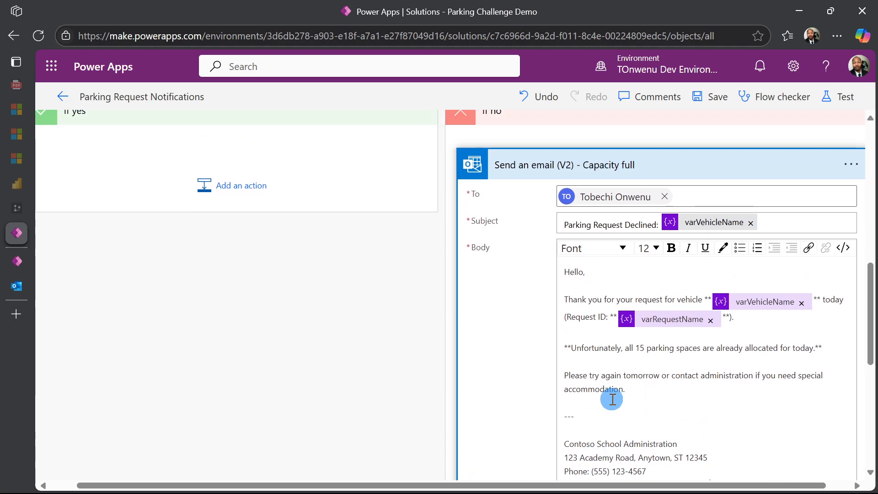
{"action": "scroll", "coordinate": [535, 404], "scroll_direction": "down", "scroll_amount": 7}
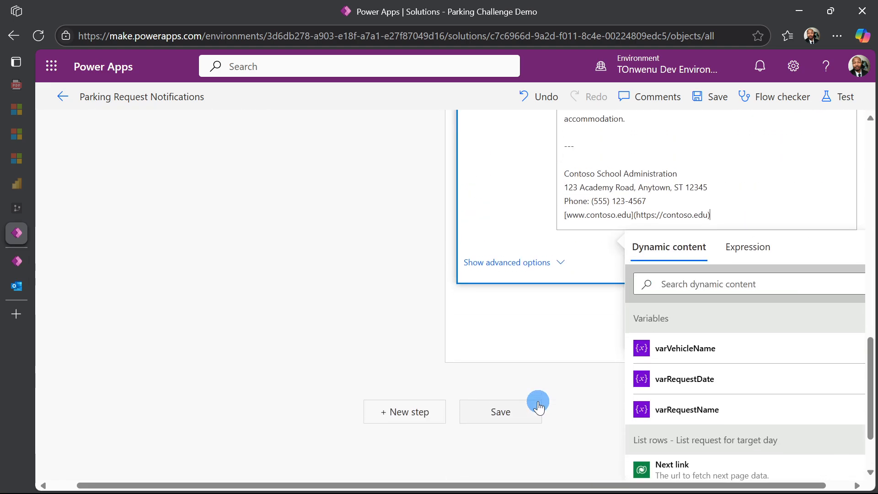
{"action": "scroll", "coordinate": [458, 338], "scroll_direction": "up", "scroll_amount": 4}
{"action": "scroll", "coordinate": [396, 315], "scroll_direction": "up", "scroll_amount": 4}
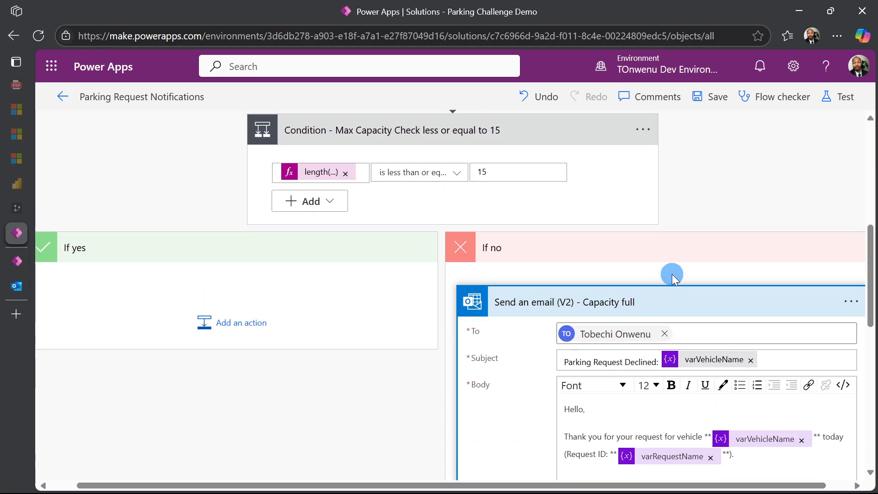
{"action": "left_click", "coordinate": [723, 96]}
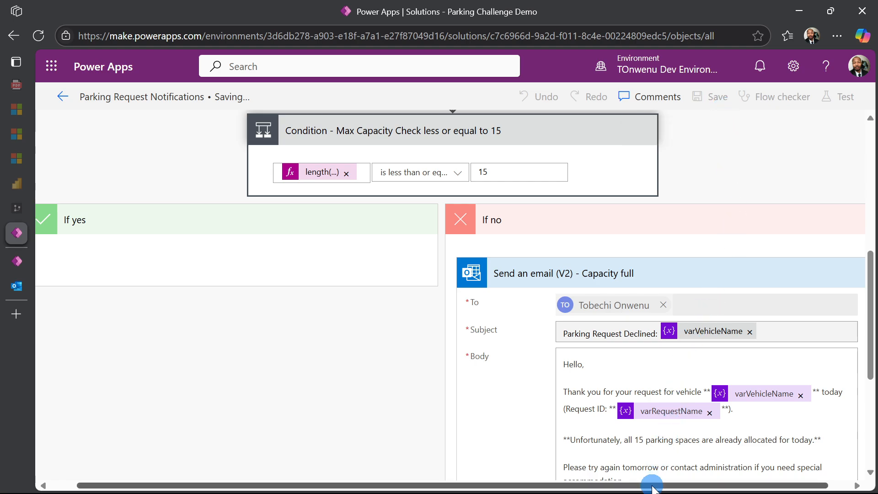
- Add a Condition action to the If yes branch of the Max Capacity Check condition
{"action": "left_click_drag", "start_coordinate": [652, 487], "coordinate": [590, 486]}
{"action": "left_click", "coordinate": [270, 341]}
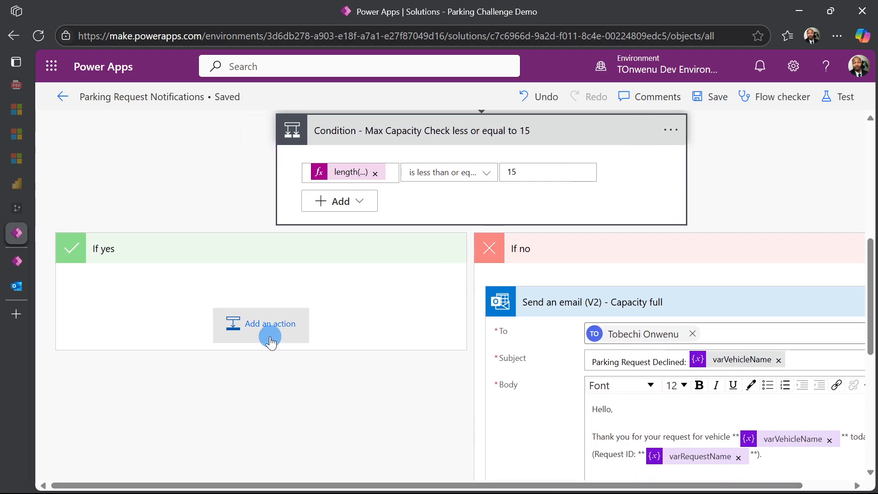
{"action": "scroll", "coordinate": [262, 282], "scroll_direction": "down", "scroll_amount": 2}
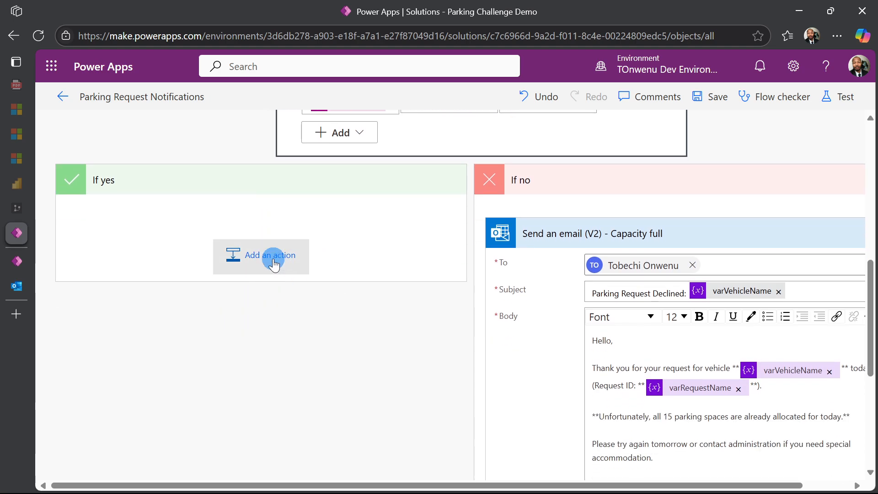
{"action": "left_click", "coordinate": [274, 264]}
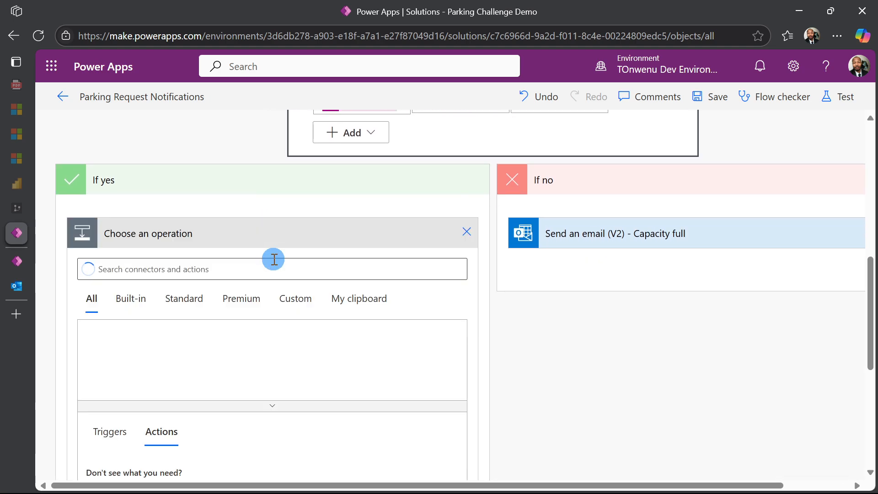
{"action": "scroll", "coordinate": [110, 341], "scroll_direction": "down", "scroll_amount": 2}
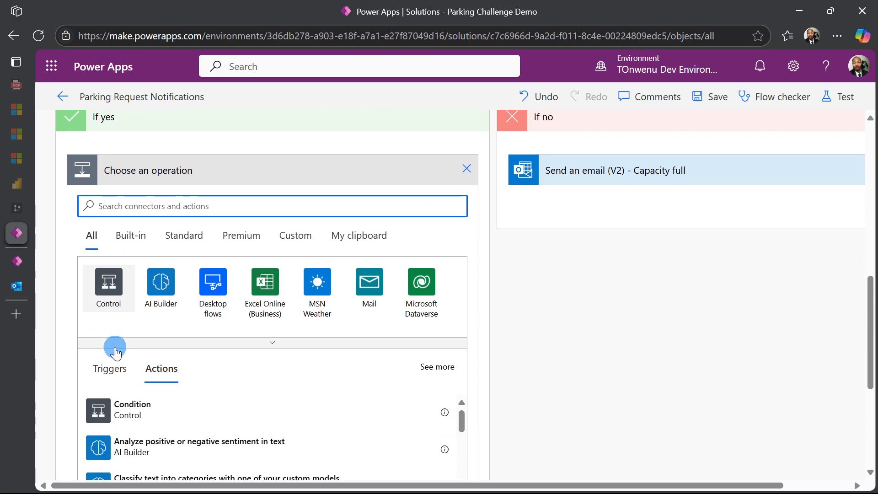
{"action": "left_click", "coordinate": [114, 405]}
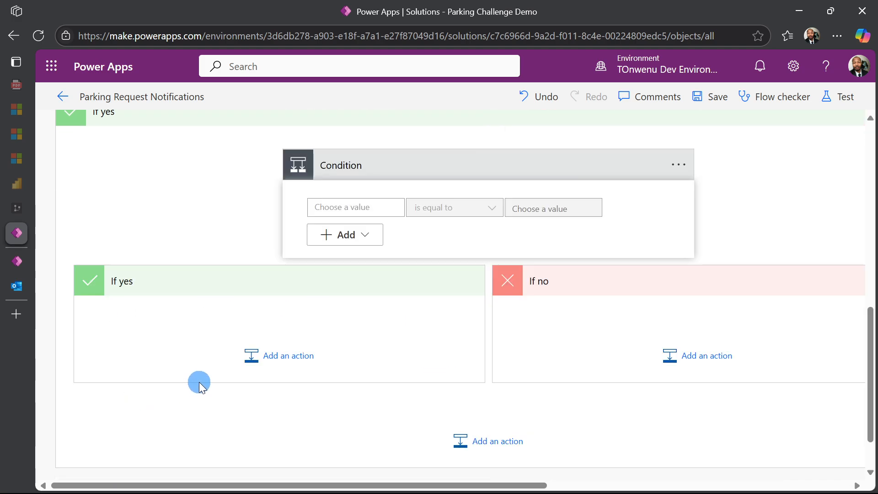
- Rename the new nested condition as "Condition- Cut off at 5pm"
{"action": "scroll", "coordinate": [199, 382], "scroll_direction": "down", "scroll_amount": 1}
{"action": "scroll", "coordinate": [290, 277], "scroll_direction": "up", "scroll_amount": 4}
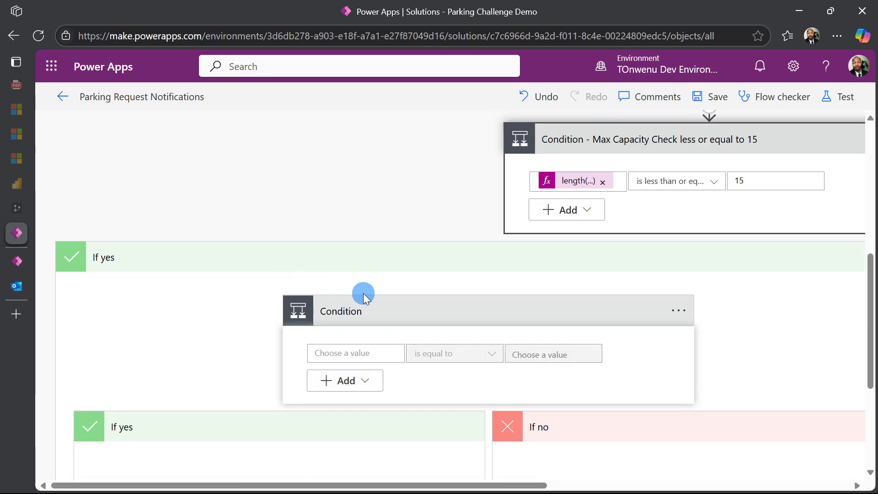
{"action": "left_click", "coordinate": [677, 312]}
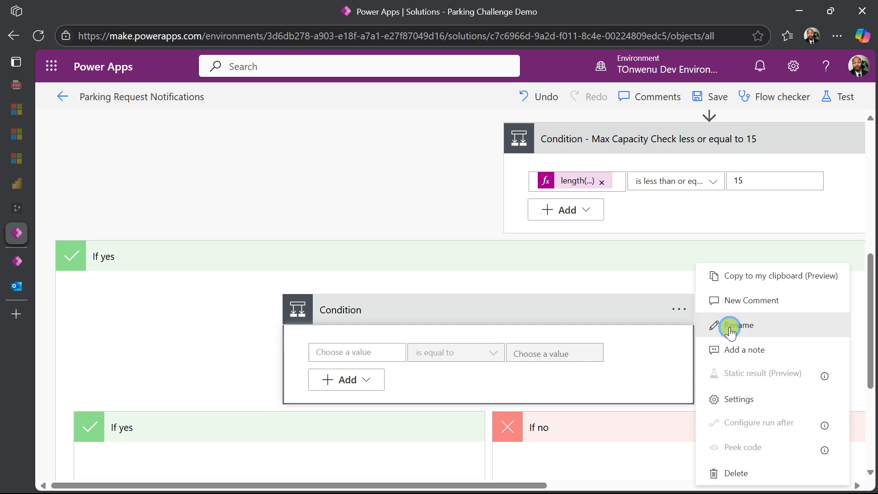
{"action": "left_click", "coordinate": [711, 326]}
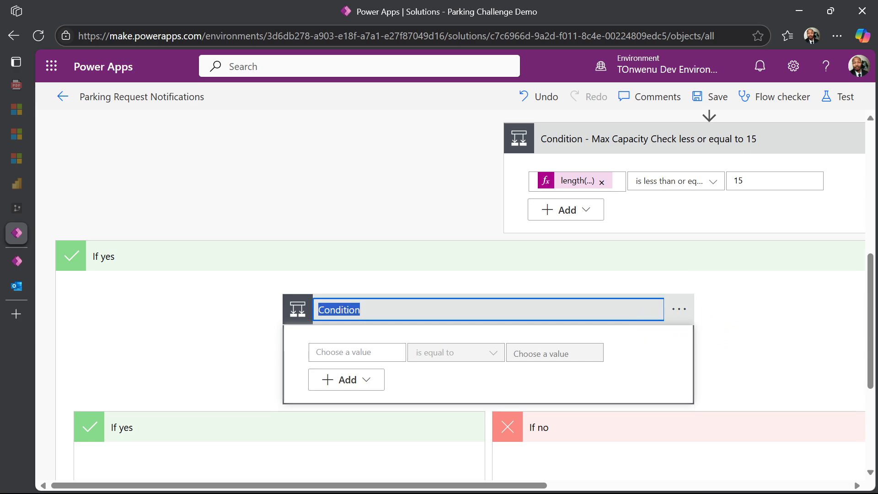
{"action": "type", "text": "Condition- Cut off at 5pm"}
{"action": "key", "text": "Return"}
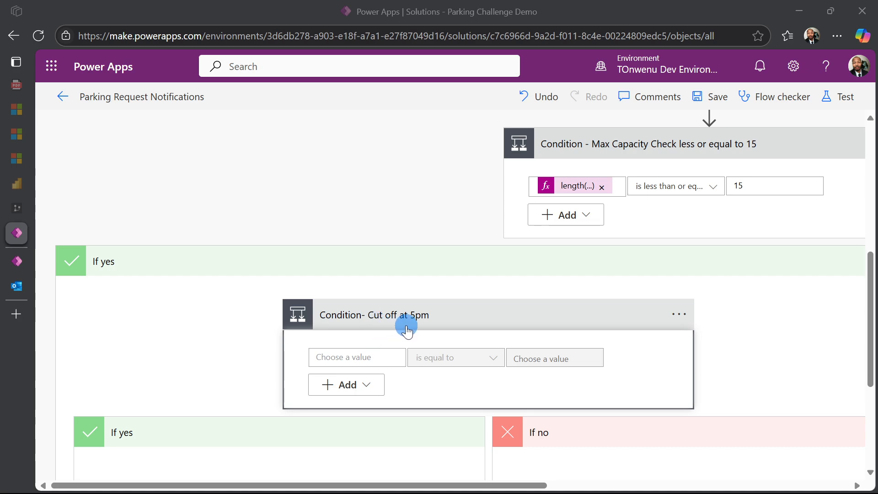
- Enter the expression int(formatDateTime(convertTimeZone(variables('varRequestDate'),'UTC','Central Standard Time'),'HH')) for the cut-off condition's first value
{"action": "scroll", "coordinate": [407, 327], "scroll_direction": "down", "scroll_amount": 1}
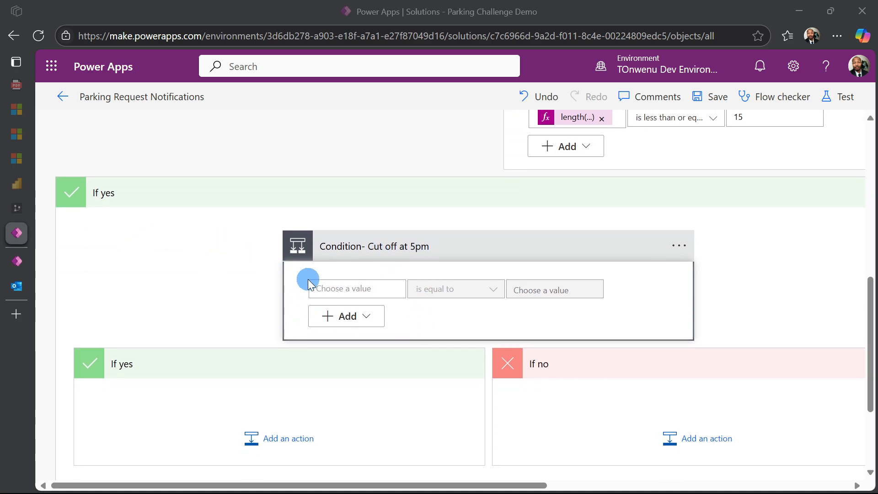
{"action": "left_click", "coordinate": [323, 288]}
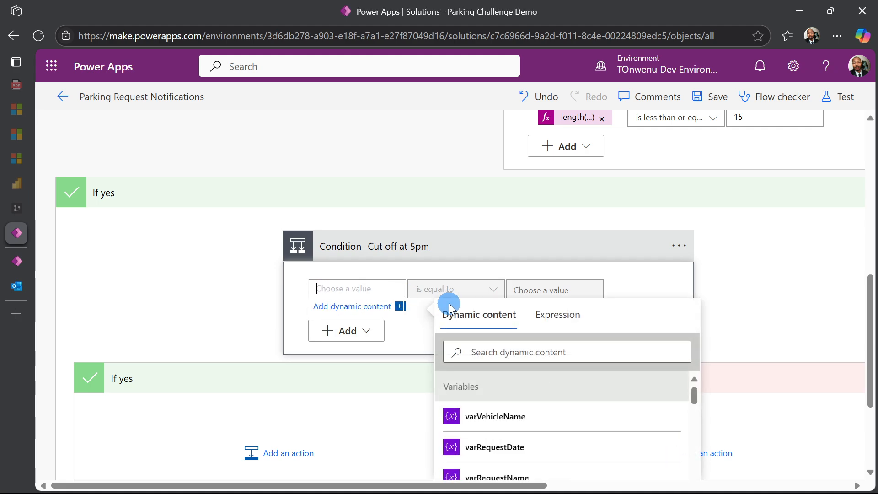
{"action": "left_click", "coordinate": [550, 319]}
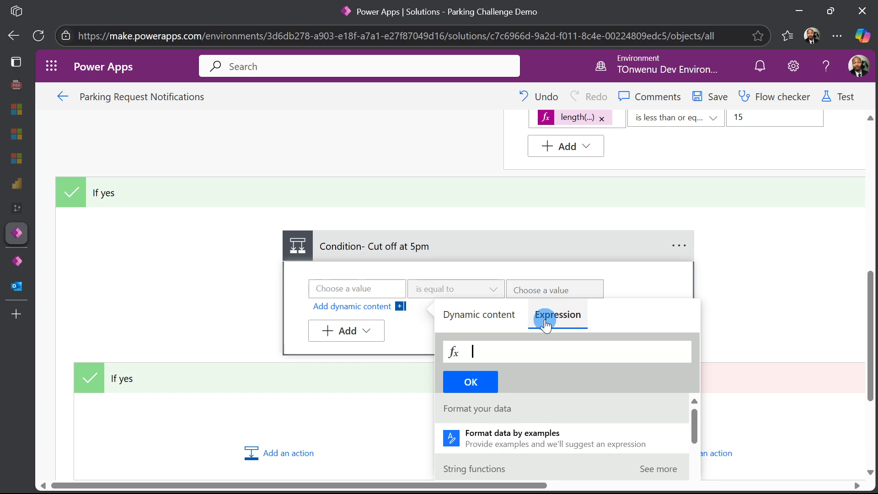
{"action": "key", "text": "ctrl+v"}
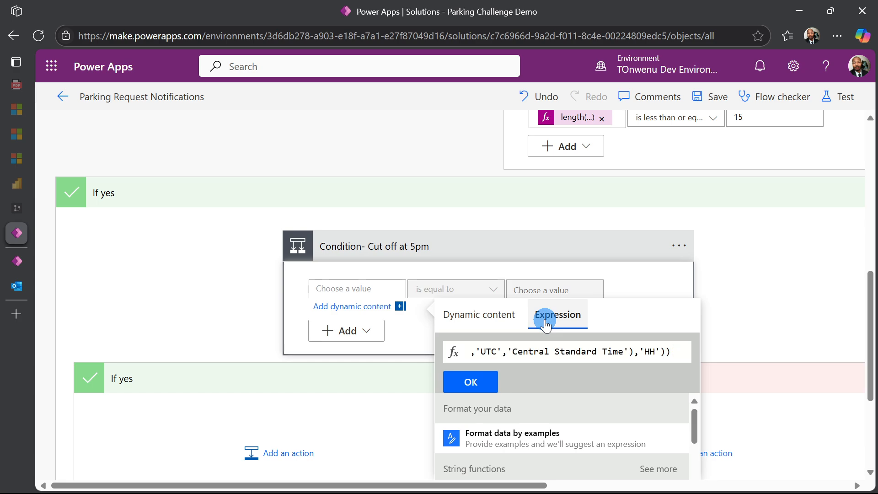
- Review the whole request-hour expression from beginning to end, examining its functions, variable, time zones and hour format
{"action": "key", "text": "Left"}
{"action": "key", "text": "Left"}
{"action": "key", "text": "Left"}
{"action": "key", "text": "Left"}
{"action": "key", "text": "Left"}
{"action": "key", "text": "Left"}
{"action": "key", "text": "Left"}
{"action": "key", "text": "Left"}
{"action": "key", "text": "Left"}
{"action": "key", "text": "Left"}
{"action": "key", "text": "Left"}
{"action": "key", "text": "Left"}
{"action": "key", "text": "Left"}
{"action": "key", "text": "Left"}
{"action": "key", "text": "Left"}
{"action": "key", "text": "Left"}
{"action": "key", "text": "Left"}
{"action": "key", "text": "Left"}
{"action": "key", "text": "Left"}
{"action": "key", "text": "Left"}
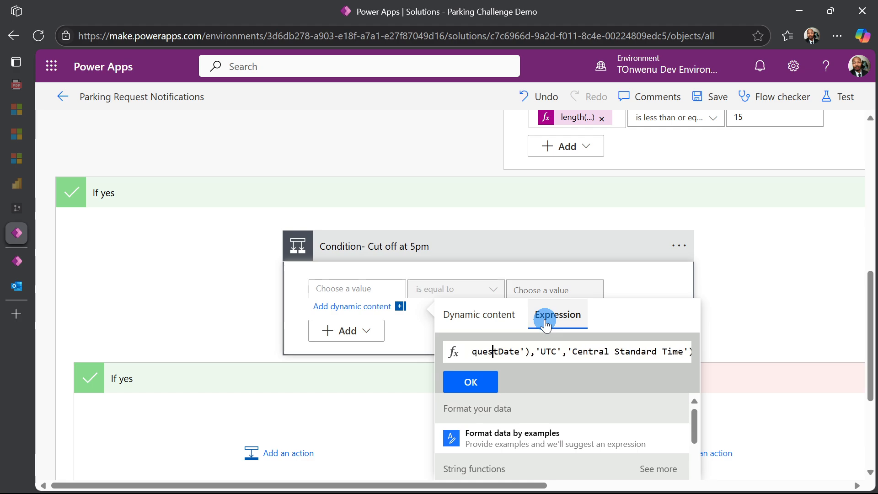
{"action": "key", "text": "Left"}
{"action": "key", "text": "Left"}
{"action": "key", "text": "Left"}
{"action": "key", "text": "Left"}
{"action": "key", "text": "Left"}
{"action": "key", "text": "Left"}
{"action": "key", "text": "Left"}
{"action": "key", "text": "Left"}
{"action": "key", "text": "Left"}
{"action": "key", "text": "Left"}
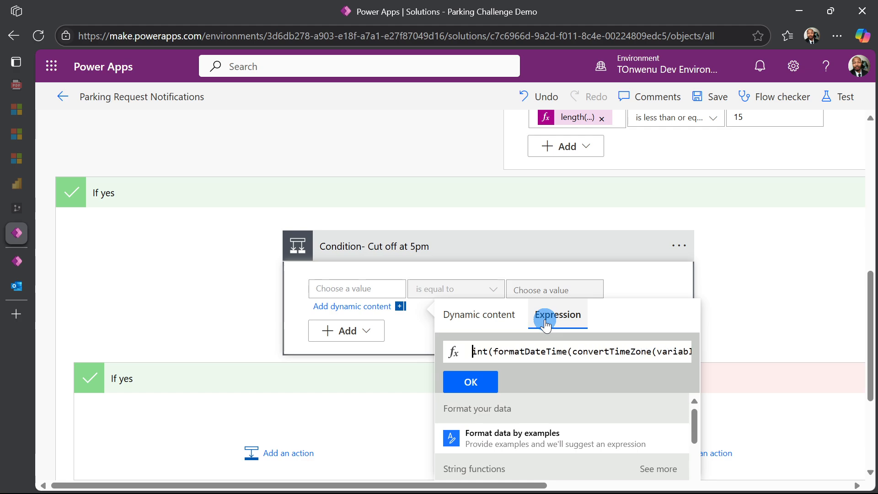
{"action": "left_click", "coordinate": [490, 356]}
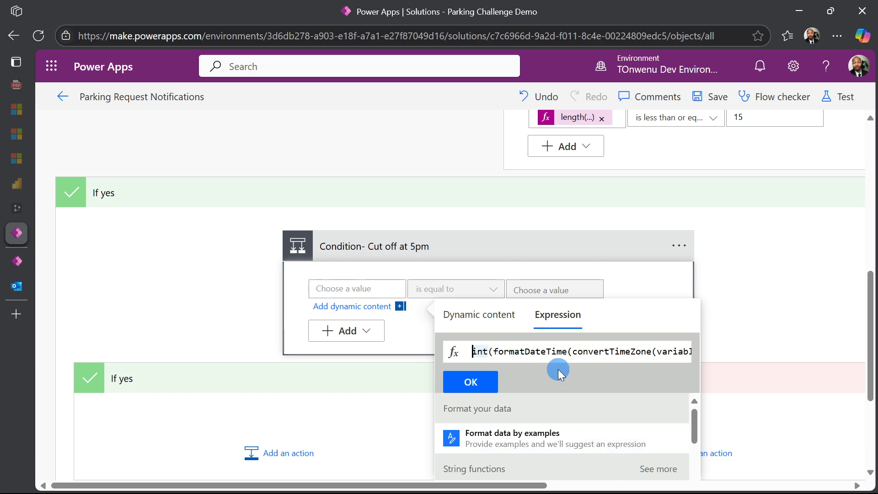
{"action": "key", "text": "Right"}
{"action": "key", "text": "Right"}
{"action": "key", "text": "Right"}
{"action": "key", "text": "Right"}
{"action": "key", "text": "Right"}
{"action": "key", "text": "Right"}
{"action": "key", "text": "Right"}
{"action": "key", "text": "Right"}
{"action": "key", "text": "Right"}
{"action": "key", "text": "Right"}
{"action": "key", "text": "Right"}
{"action": "key", "text": "Right"}
{"action": "key", "text": "Right"}
{"action": "key", "text": "Right"}
{"action": "key", "text": "Right"}
{"action": "key", "text": "Right"}
{"action": "key", "text": "Right"}
{"action": "key", "text": "Right"}
{"action": "key", "text": "Right"}
{"action": "key", "text": "Right"}
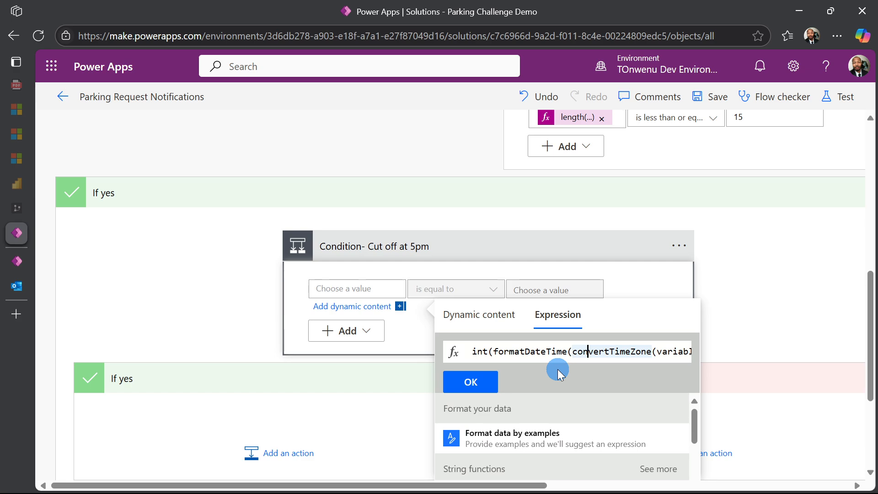
{"action": "key", "text": "Right"}
{"action": "key", "text": "Right"}
{"action": "key", "text": "Right"}
{"action": "key", "text": "Right"}
{"action": "key", "text": "Right"}
{"action": "key", "text": "Right"}
{"action": "key", "text": "Right"}
{"action": "key", "text": "Right"}
{"action": "key", "text": "Right"}
{"action": "key", "text": "Right"}
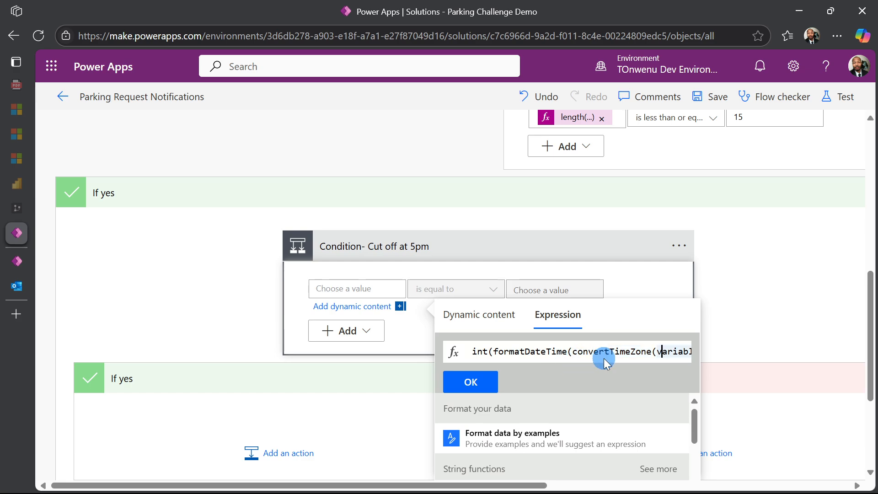
{"action": "key", "text": "Right"}
{"action": "key", "text": "Right"}
{"action": "key", "text": "Right"}
{"action": "key", "text": "Right"}
{"action": "key", "text": "Right"}
{"action": "key", "text": "Right"}
{"action": "key", "text": "Right"}
{"action": "key", "text": "Right"}
{"action": "key", "text": "Right"}
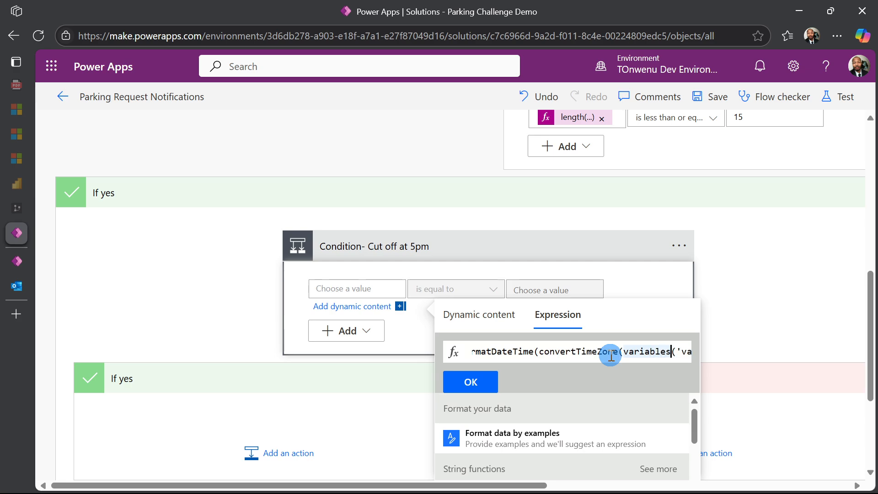
{"action": "key", "text": "Right"}
{"action": "key", "text": "Right"}
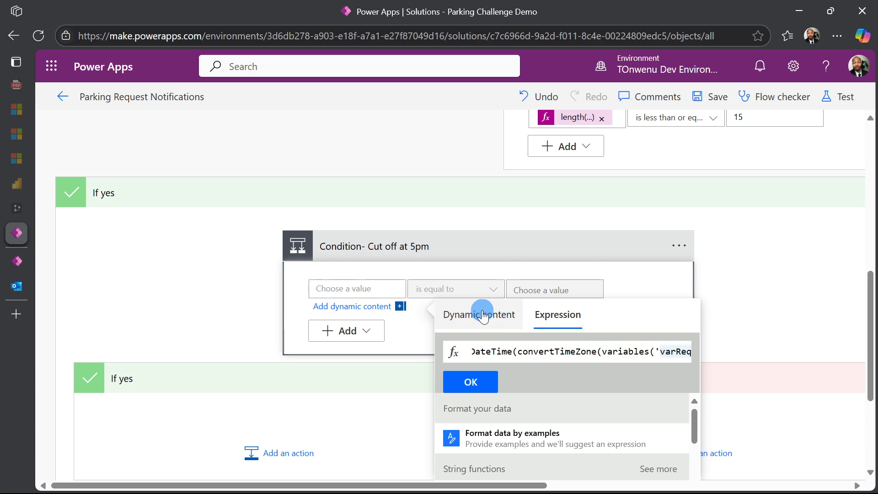
{"action": "key", "text": "Right"}
{"action": "key", "text": "Right"}
{"action": "key", "text": "Right"}
{"action": "key", "text": "Right"}
{"action": "key", "text": "Right"}
{"action": "key", "text": "Right"}
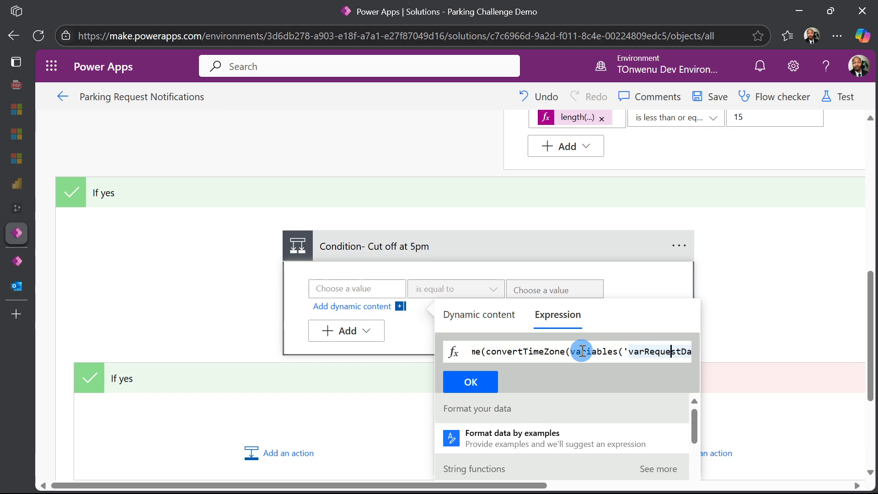
{"action": "key", "text": "Right"}
{"action": "key", "text": "Right"}
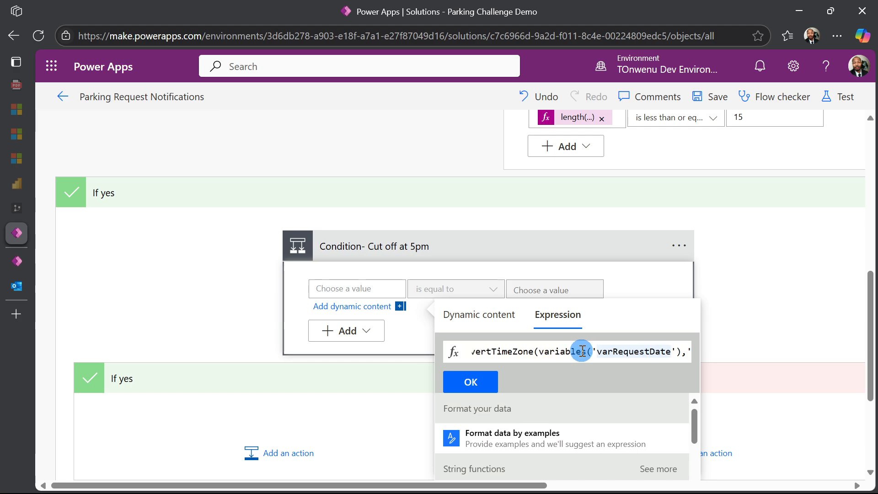
{"action": "key", "text": "Right"}
{"action": "key", "text": "Right"}
{"action": "key", "text": "Right"}
{"action": "key", "text": "Right"}
{"action": "key", "text": "Right"}
{"action": "key", "text": "Right"}
{"action": "key", "text": "Right"}
{"action": "key", "text": "Right"}
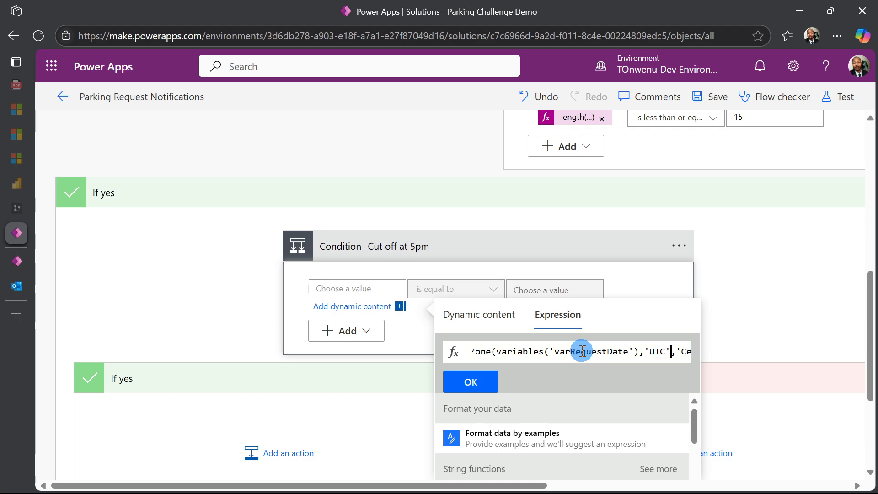
{"action": "key", "text": "Right"}
{"action": "key", "text": "Right"}
{"action": "key", "text": "Right"}
{"action": "key", "text": "Right"}
{"action": "key", "text": "Right"}
{"action": "key", "text": "Right"}
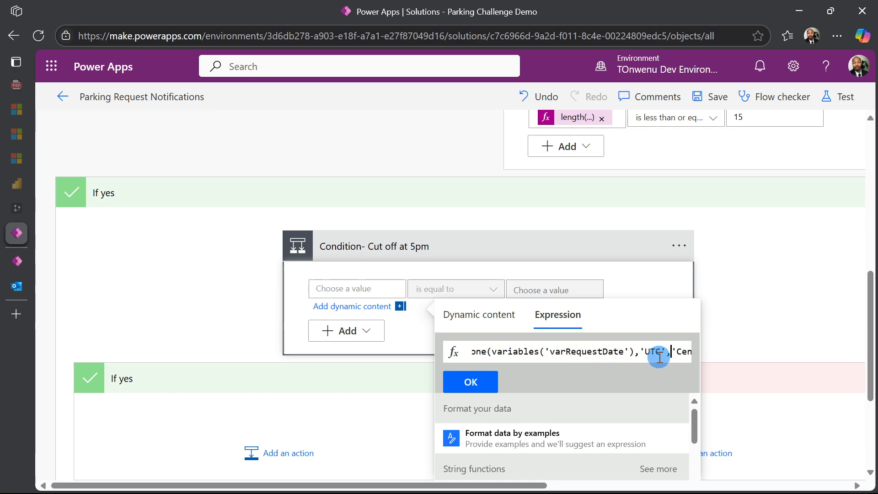
{"action": "key", "text": "Right"}
{"action": "key", "text": "Right"}
{"action": "key", "text": "Right"}
{"action": "key", "text": "Right"}
{"action": "key", "text": "Right"}
{"action": "key", "text": "Right"}
{"action": "key", "text": "Right"}
{"action": "key", "text": "Right"}
{"action": "key", "text": "Right"}
{"action": "key", "text": "Right"}
{"action": "key", "text": "Right"}
{"action": "key", "text": "Right"}
{"action": "key", "text": "Right"}
{"action": "key", "text": "Right"}
{"action": "key", "text": "Right"}
{"action": "key", "text": "Right"}
{"action": "key", "text": "Right"}
{"action": "key", "text": "Right"}
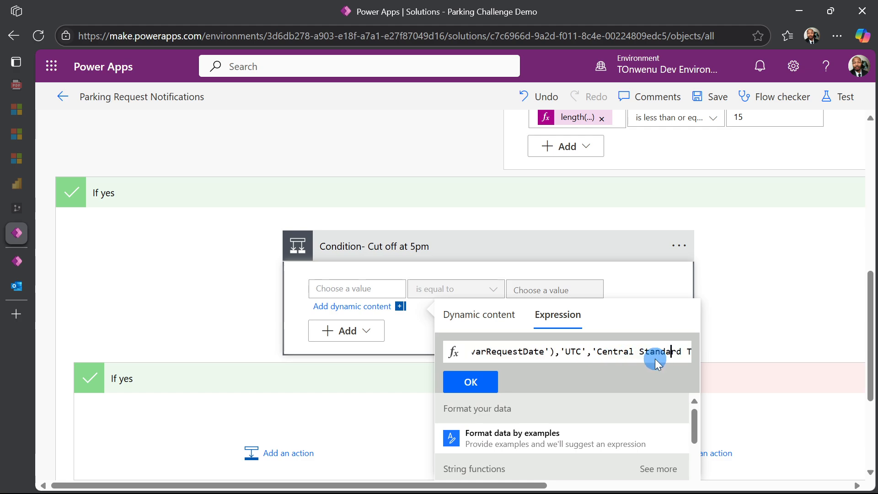
{"action": "key", "text": "Right"}
{"action": "key", "text": "Right"}
{"action": "key", "text": "Right"}
{"action": "key", "text": "Right"}
{"action": "key", "text": "Right"}
{"action": "key", "text": "Right"}
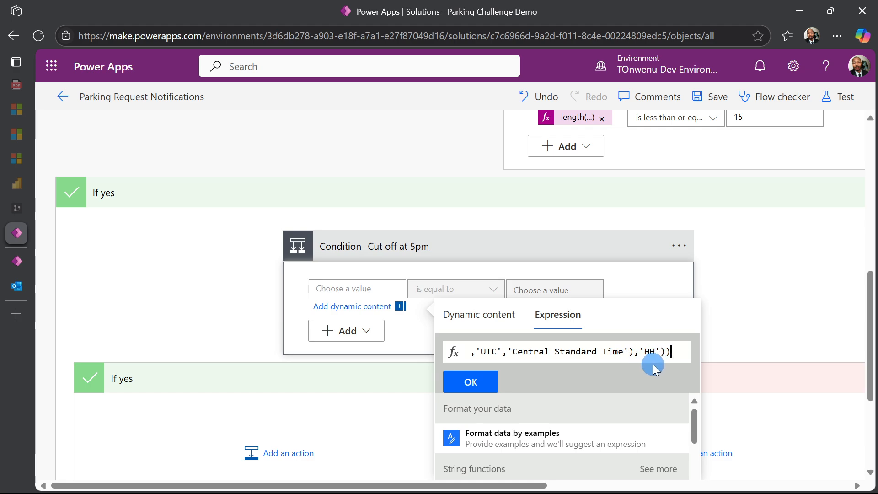
- Apply the expression as the cut-off condition's first value, and set the comparison to "is less than or equal to" 17
{"action": "left_click", "coordinate": [484, 386]}
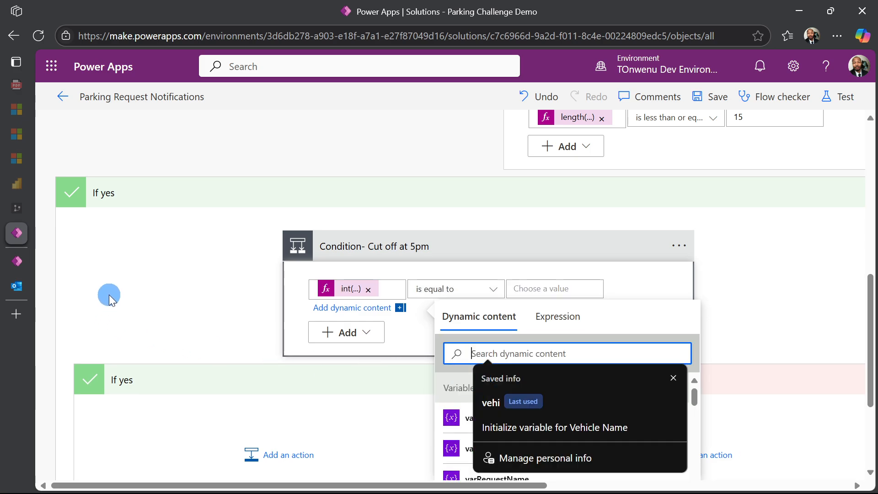
{"action": "left_click", "coordinate": [204, 298]}
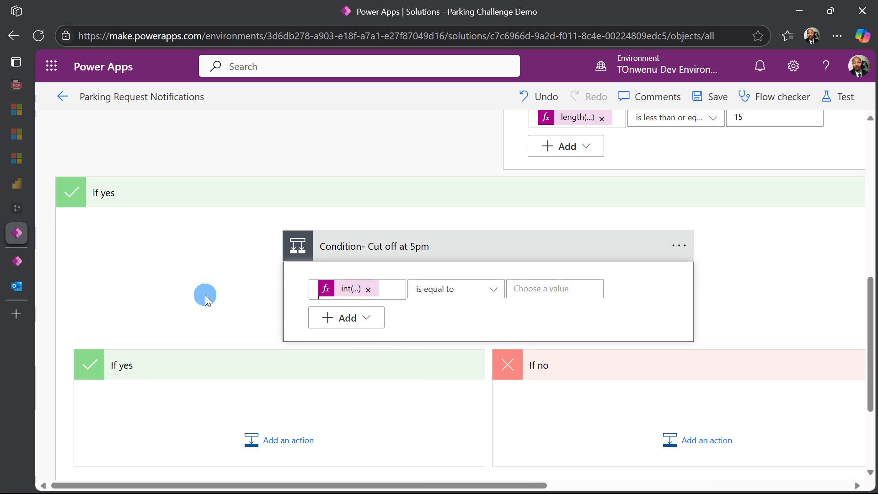
{"action": "left_click", "coordinate": [340, 291]}
{"action": "left_click", "coordinate": [496, 292]}
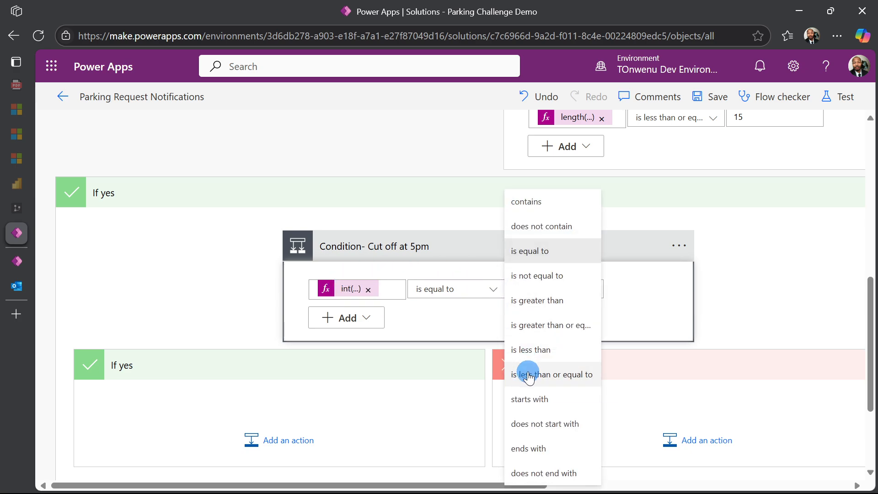
{"action": "left_click", "coordinate": [529, 374]}
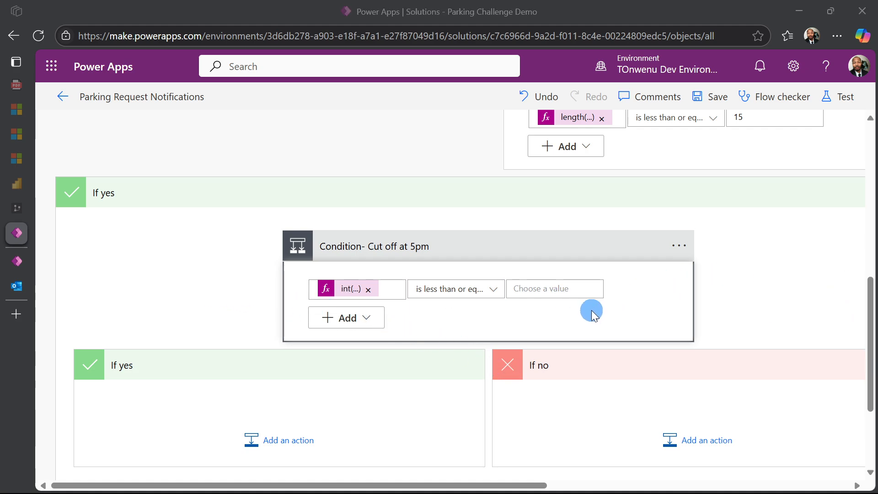
{"action": "left_click", "coordinate": [564, 285]}
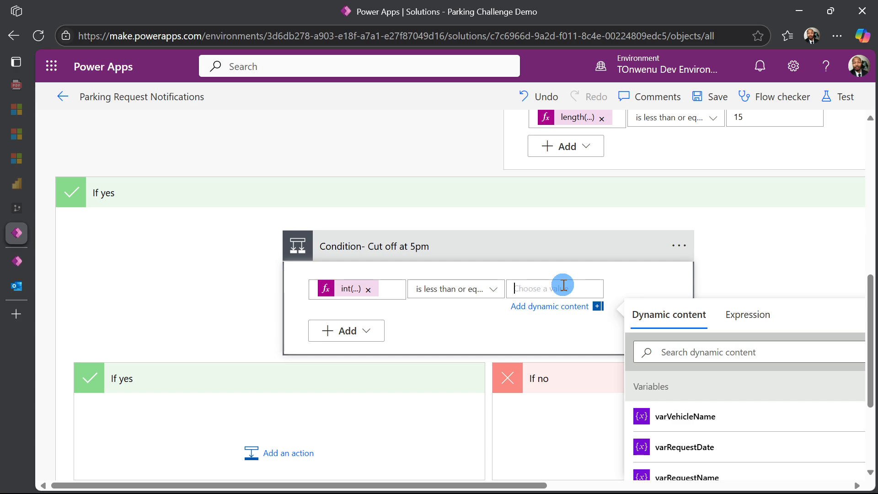
{"action": "type", "text": "17"}
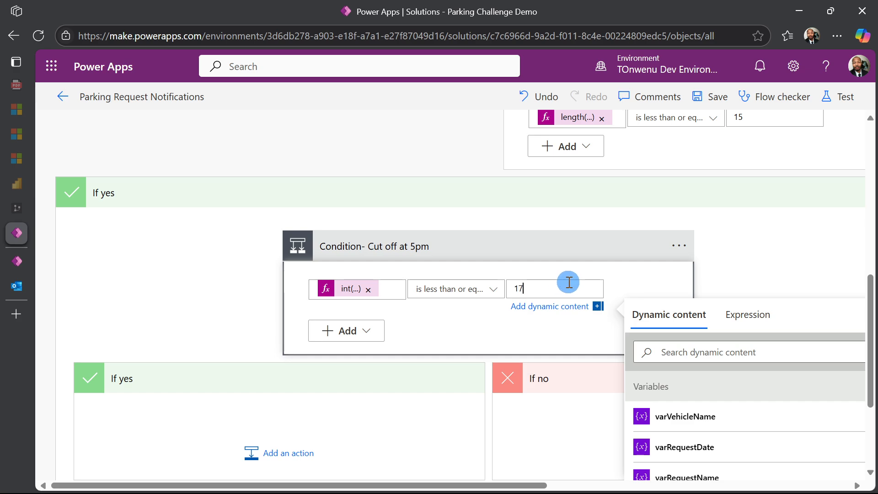
{"action": "left_click", "coordinate": [744, 258]}
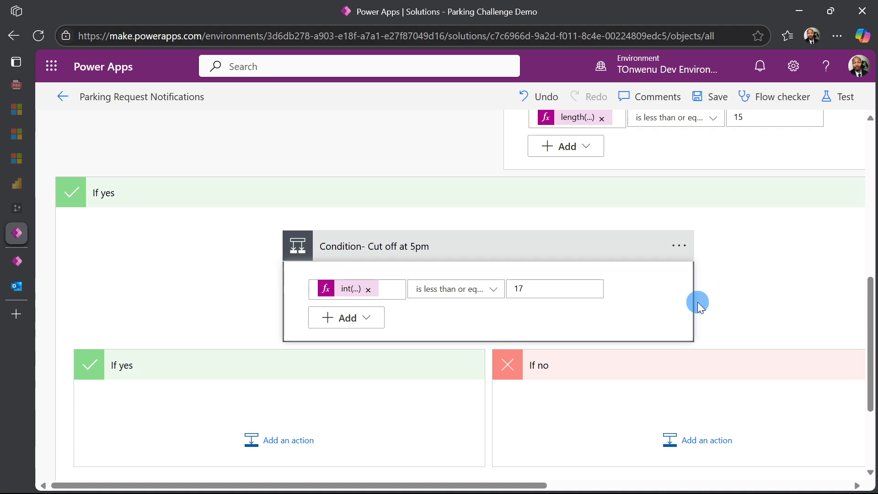
{"action": "scroll", "coordinate": [417, 310], "scroll_direction": "down", "scroll_amount": 1}
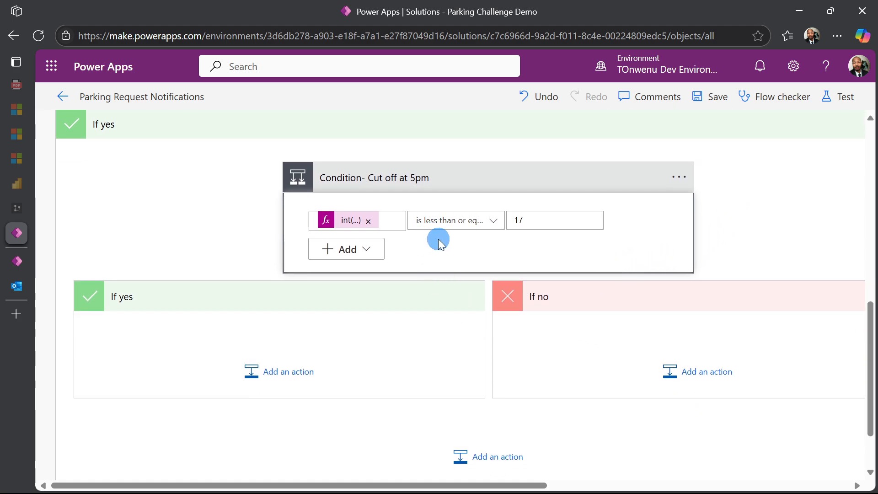
{"action": "scroll", "coordinate": [437, 240], "scroll_direction": "up", "scroll_amount": 1}
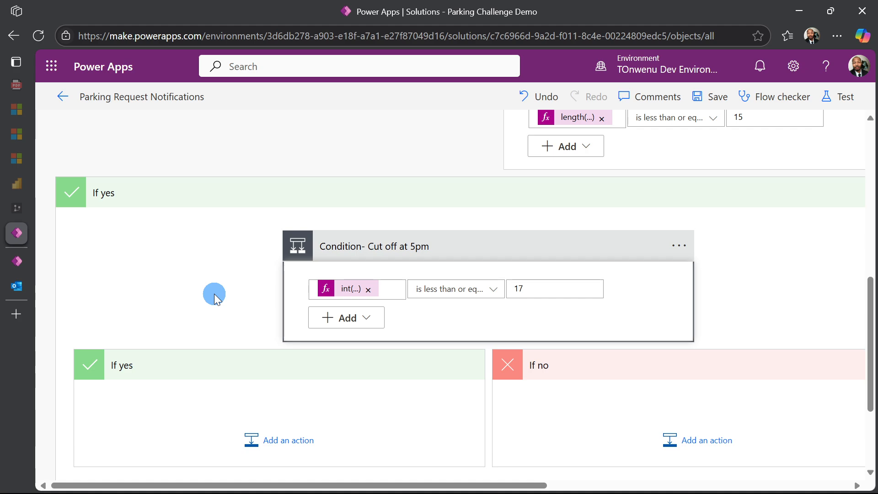
- Save the flow with the 5pm cut-off condition in place, leaving its If no branch expanded
{"action": "scroll", "coordinate": [384, 300], "scroll_direction": "down", "scroll_amount": 1}
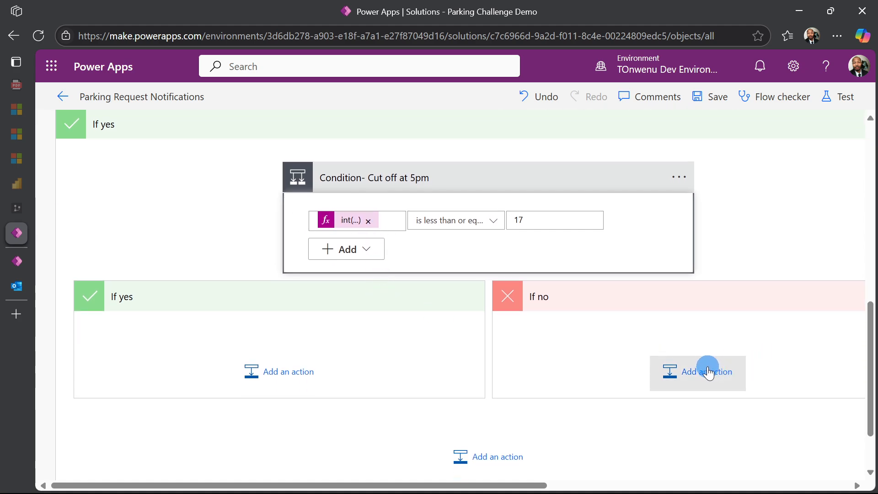
{"action": "left_click", "coordinate": [717, 97]}
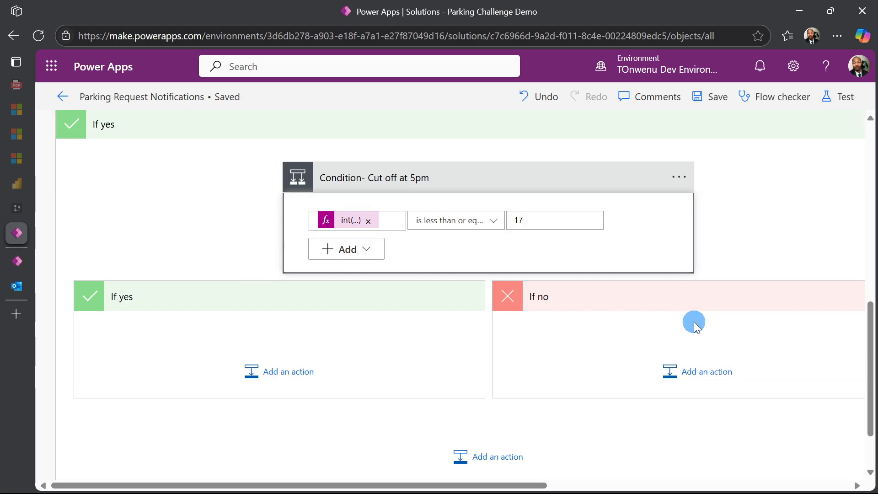
{"action": "left_click", "coordinate": [702, 309]}
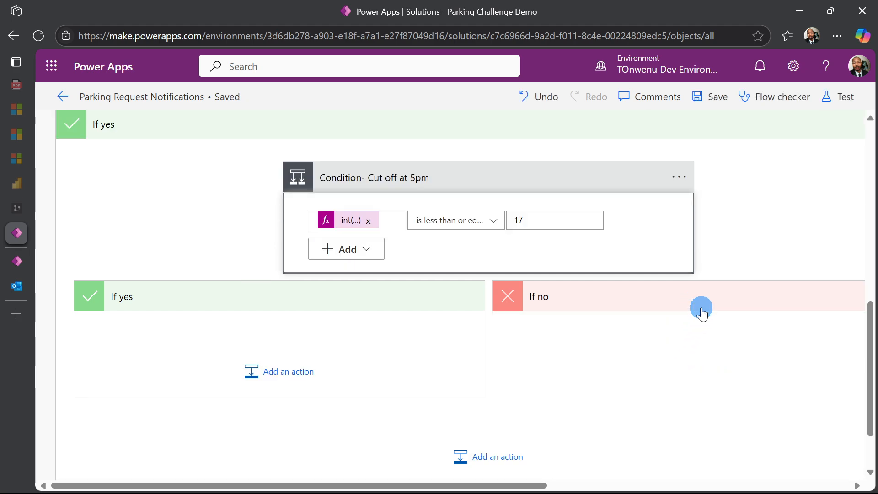
{"action": "scroll", "coordinate": [701, 311], "scroll_direction": "down", "scroll_amount": 2}
{"action": "left_click", "coordinate": [701, 219]}
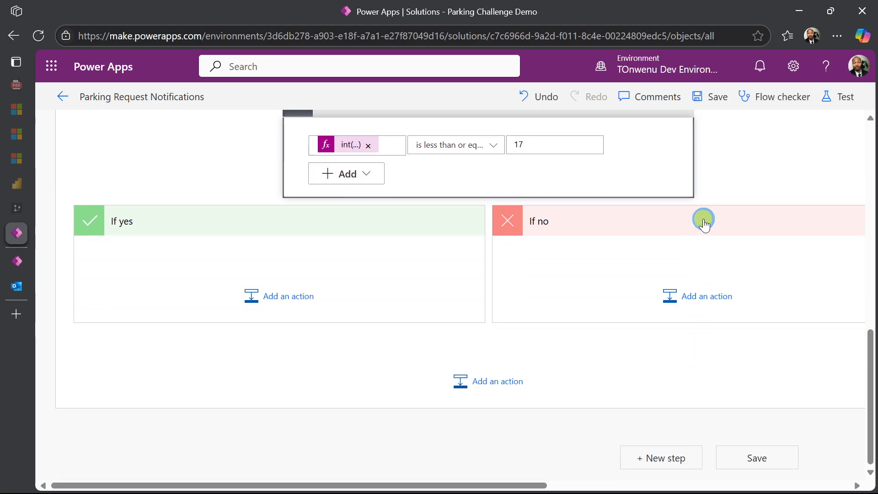
- Add an Office 365 Outlook "Send an email (V2)" action to the cut-off condition's If no branch
{"action": "left_click", "coordinate": [696, 314]}
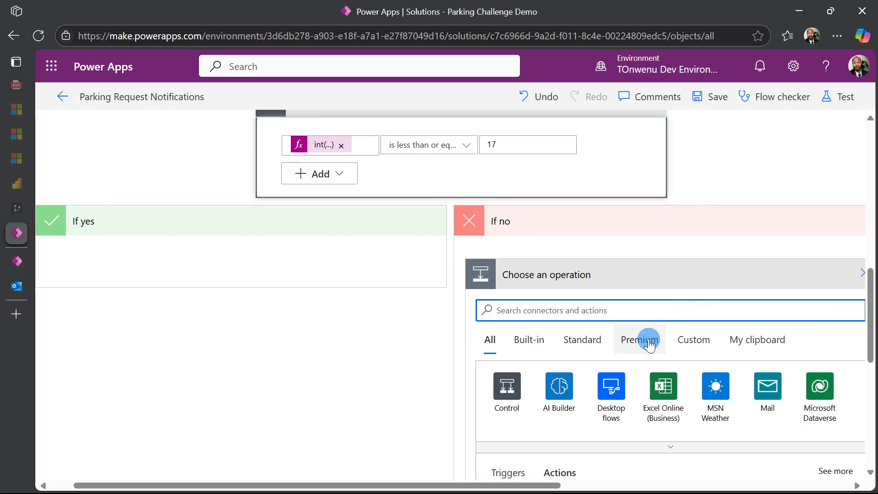
{"action": "type", "text": "send"}
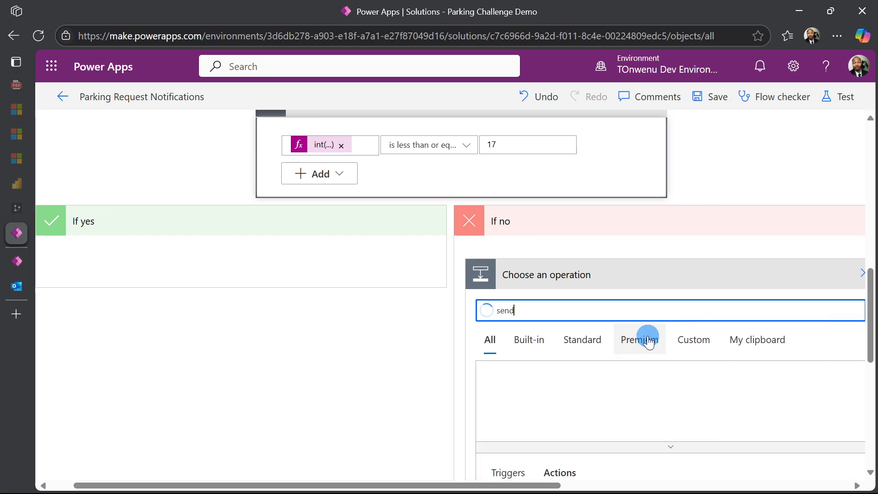
{"action": "type", "text": " an"}
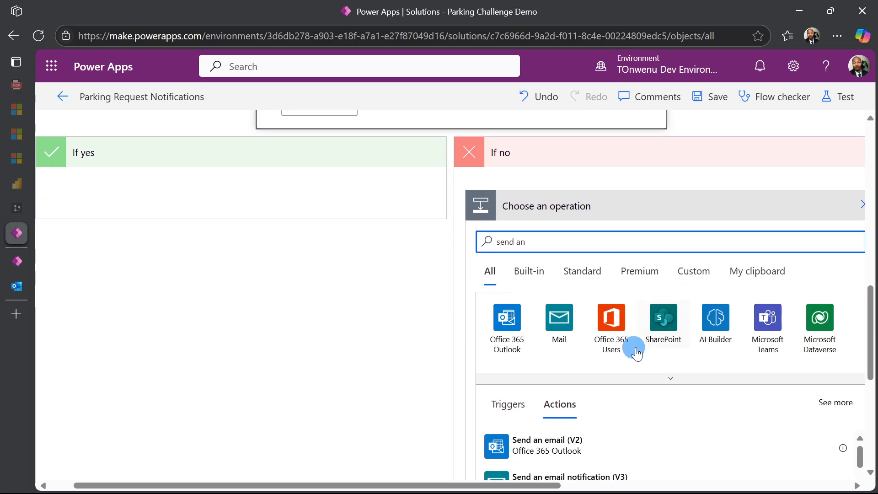
{"action": "left_click", "coordinate": [560, 442]}
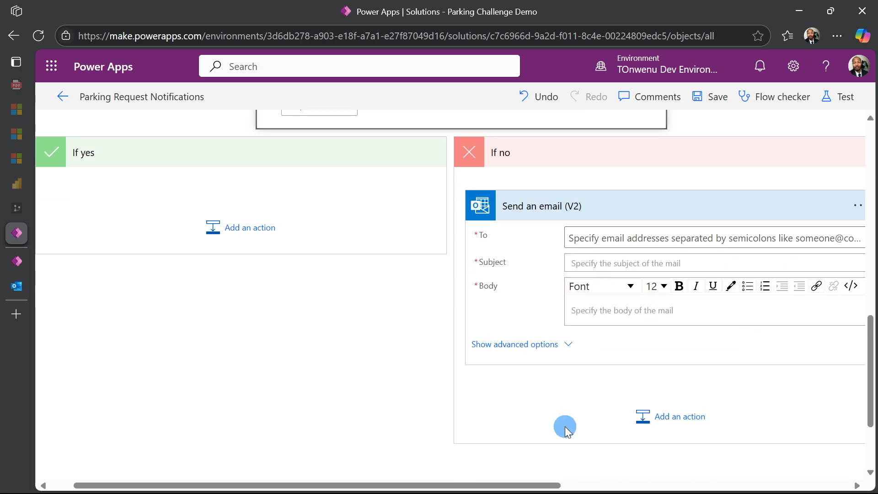
- Review the "Request too Late" email's recipient, subject and body through to the signature, and save the flow
{"action": "scroll", "coordinate": [577, 308], "scroll_direction": "up", "scroll_amount": 1}
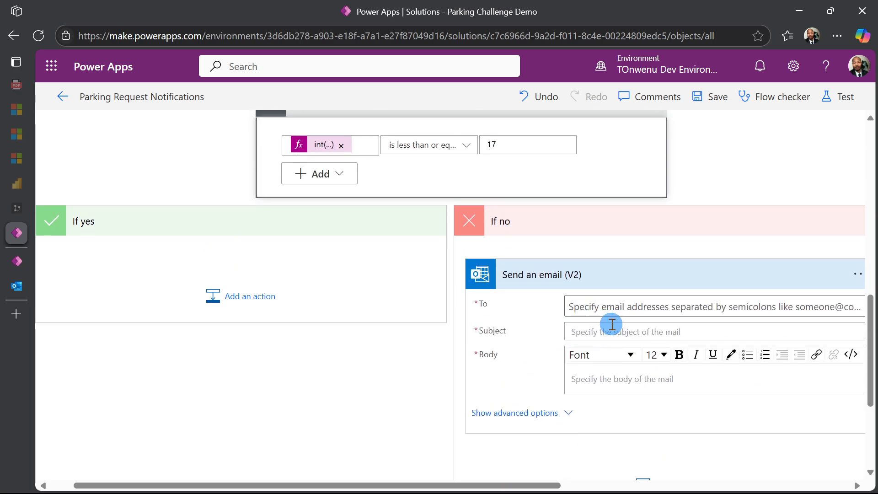
{"action": "left_click_drag", "start_coordinate": [546, 485], "coordinate": [604, 486]}
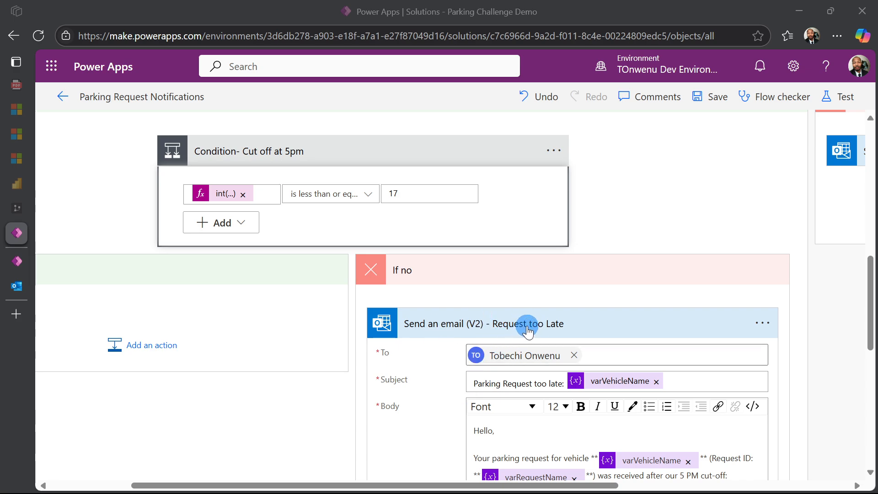
{"action": "scroll", "coordinate": [526, 331], "scroll_direction": "down", "scroll_amount": 1}
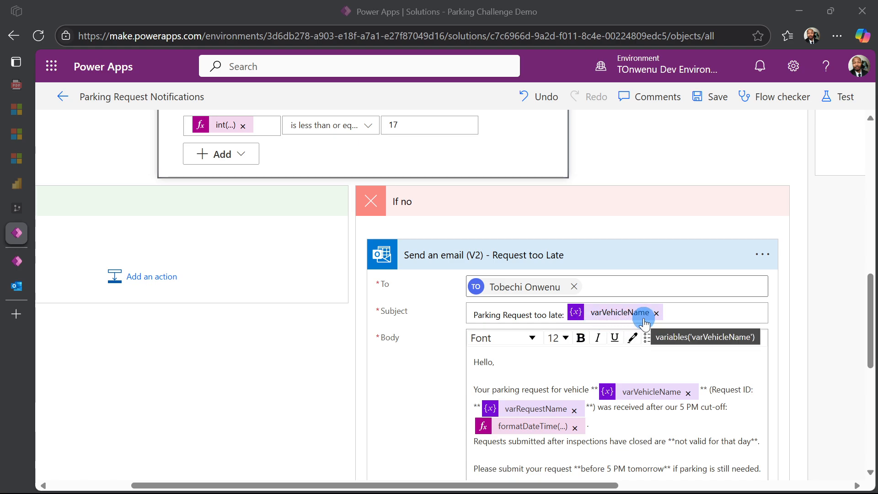
{"action": "scroll", "coordinate": [645, 321], "scroll_direction": "down", "scroll_amount": 1}
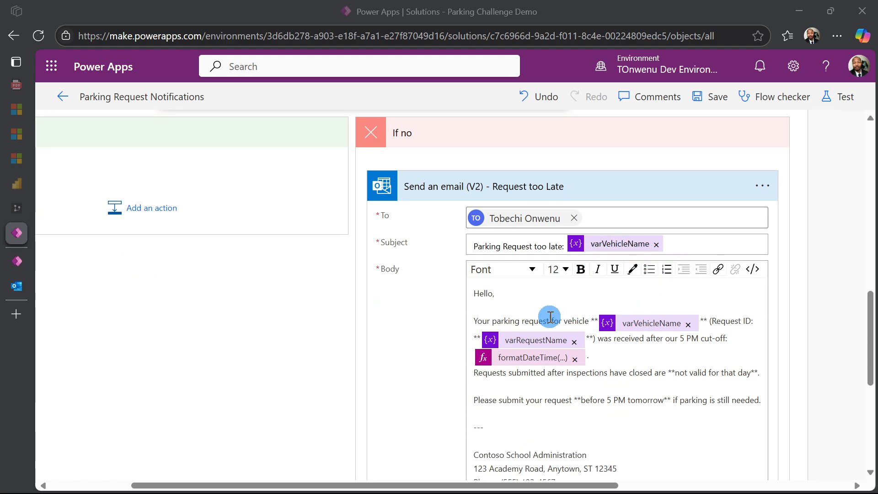
{"action": "scroll", "coordinate": [548, 317], "scroll_direction": "down", "scroll_amount": 1}
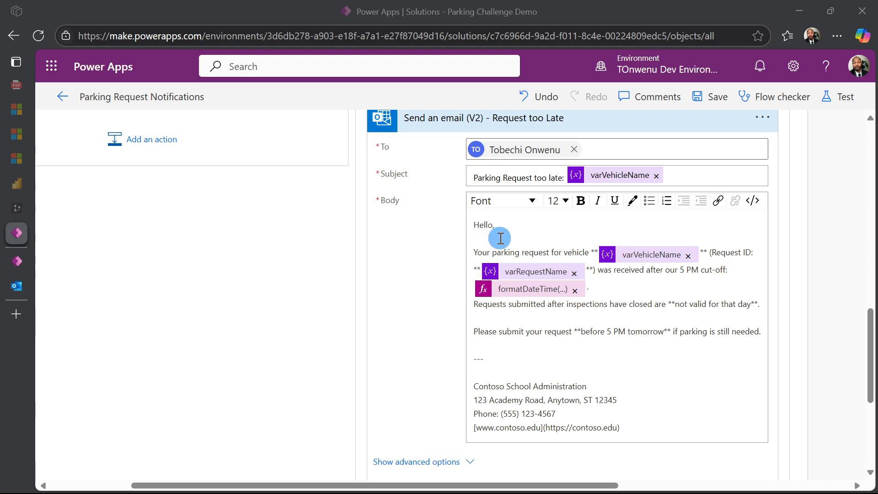
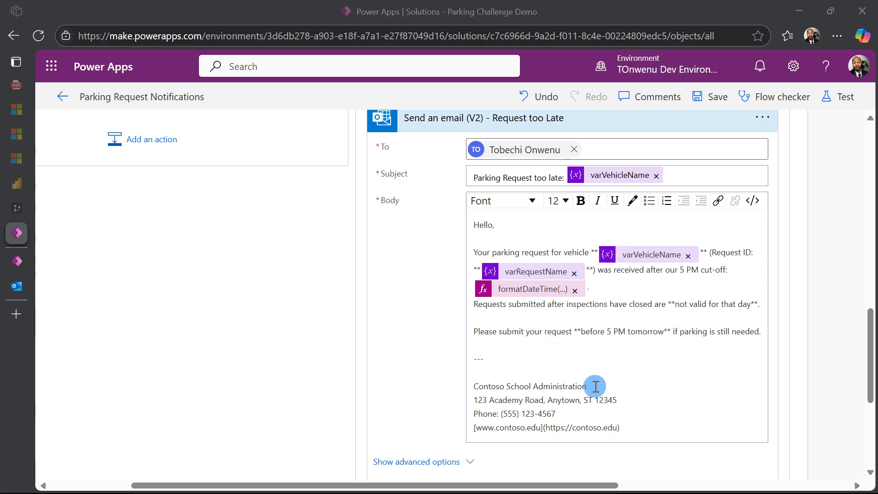
{"action": "scroll", "coordinate": [595, 386], "scroll_direction": "up", "scroll_amount": 2}
{"action": "left_click", "coordinate": [718, 100]}
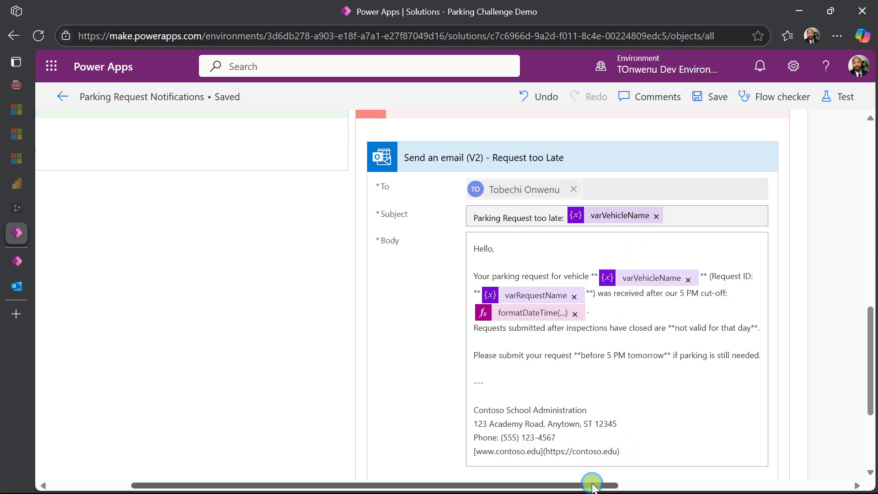
- Add an Office 365 Outlook "Send an email (V2)" action to the cut-off condition's If yes branch
{"action": "left_click_drag", "start_coordinate": [592, 485], "coordinate": [435, 476]}
{"action": "scroll", "coordinate": [355, 336], "scroll_direction": "up", "scroll_amount": 3}
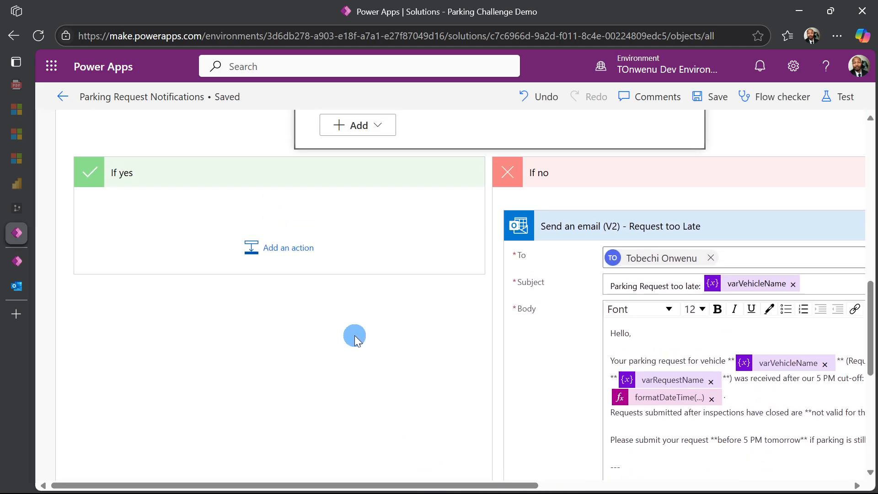
{"action": "left_click", "coordinate": [302, 251]}
{"action": "type", "text": "s"}
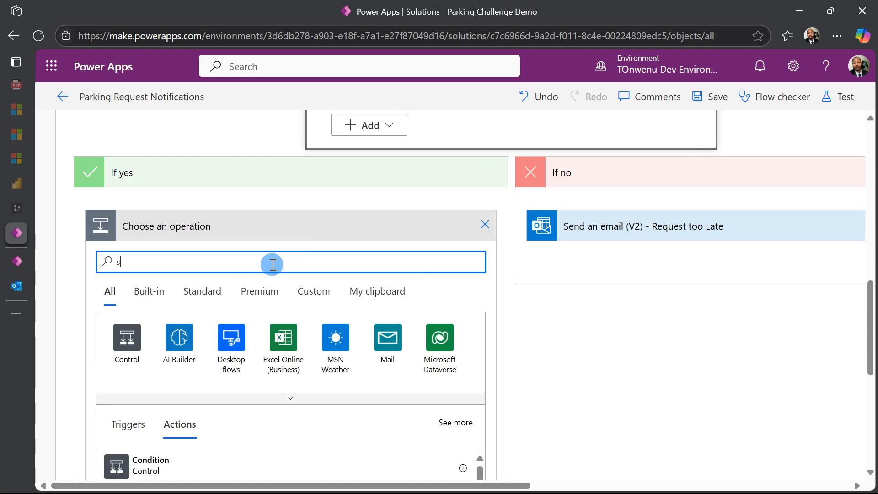
{"action": "type", "text": "end an em"}
{"action": "scroll", "coordinate": [229, 319], "scroll_direction": "down", "scroll_amount": 2}
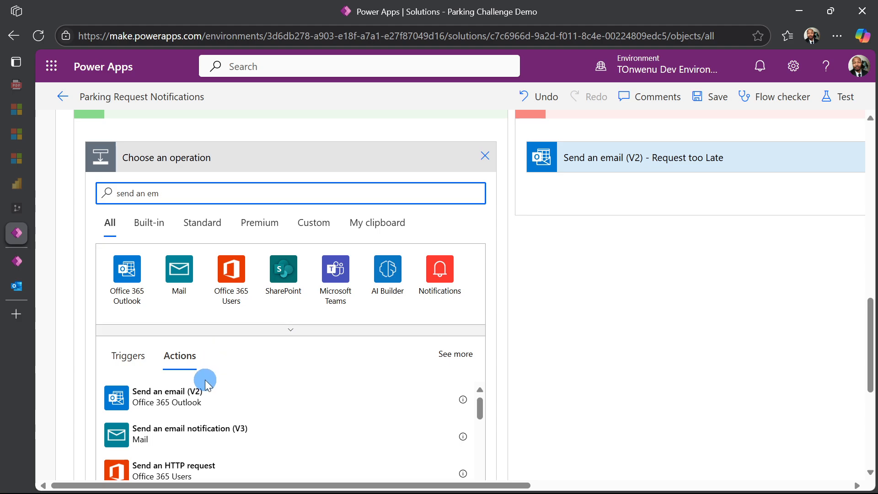
{"action": "left_click", "coordinate": [201, 392]}
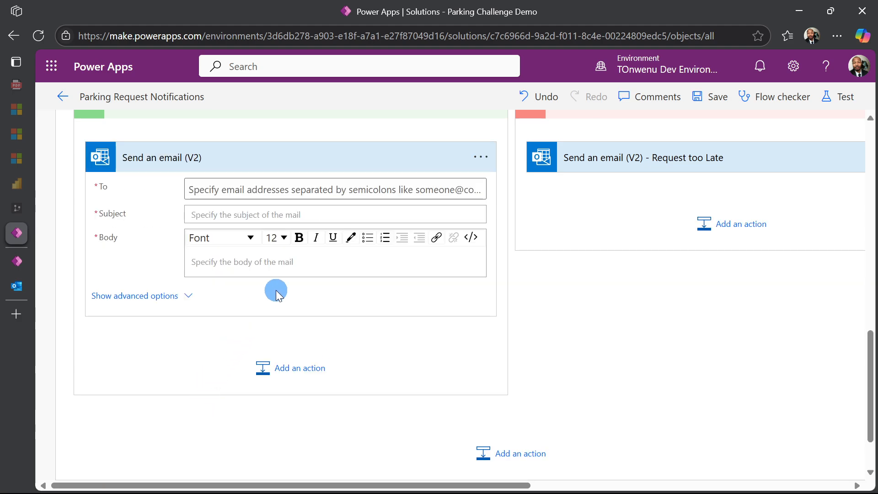
- Review the "Request confirmed" email's recipient, subject and body, save the flow, and collapse the cut-off condition's If yes branch
{"action": "scroll", "coordinate": [278, 287], "scroll_direction": "up", "scroll_amount": 2}
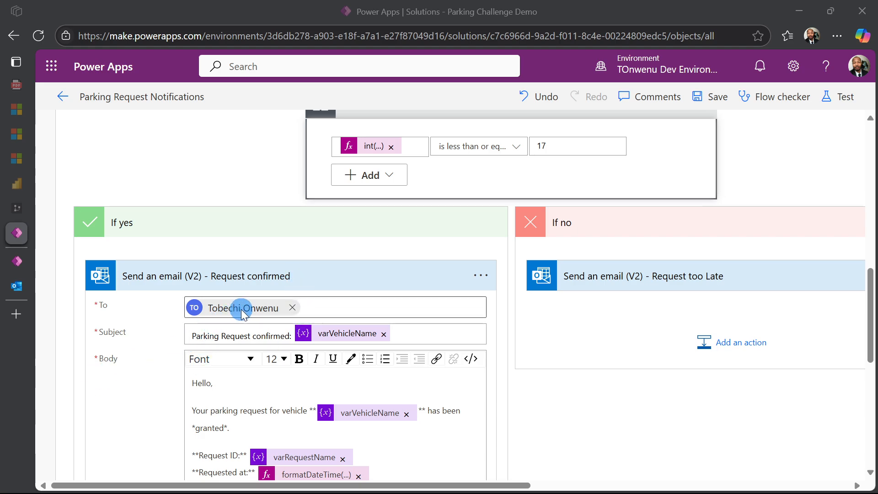
{"action": "scroll", "coordinate": [238, 309], "scroll_direction": "down", "scroll_amount": 2}
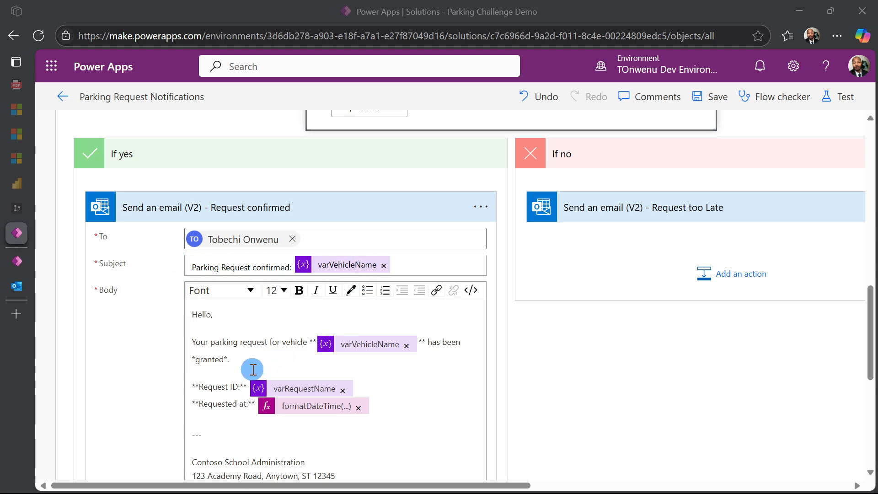
{"action": "scroll", "coordinate": [253, 370], "scroll_direction": "down", "scroll_amount": 2}
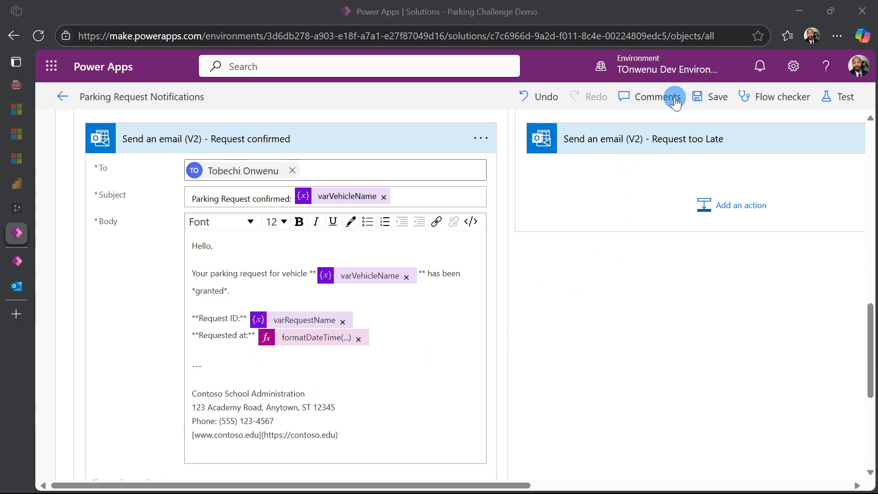
{"action": "left_click", "coordinate": [699, 96]}
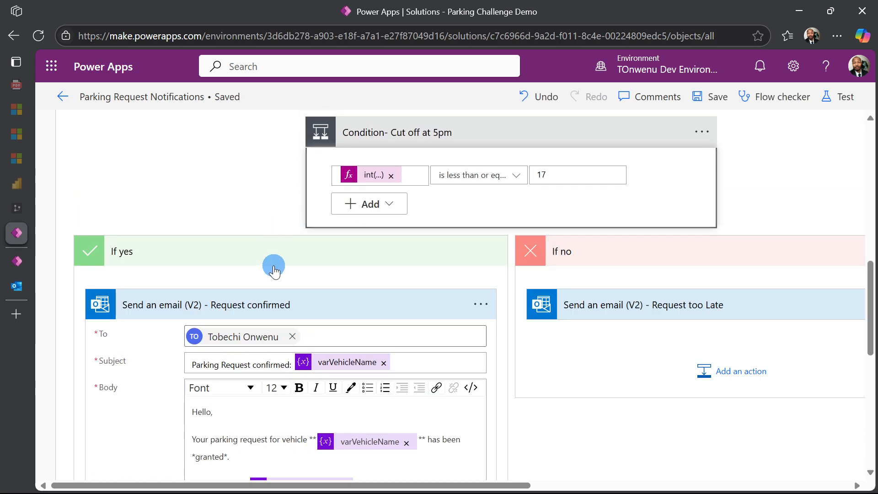
{"action": "left_click", "coordinate": [274, 268]}
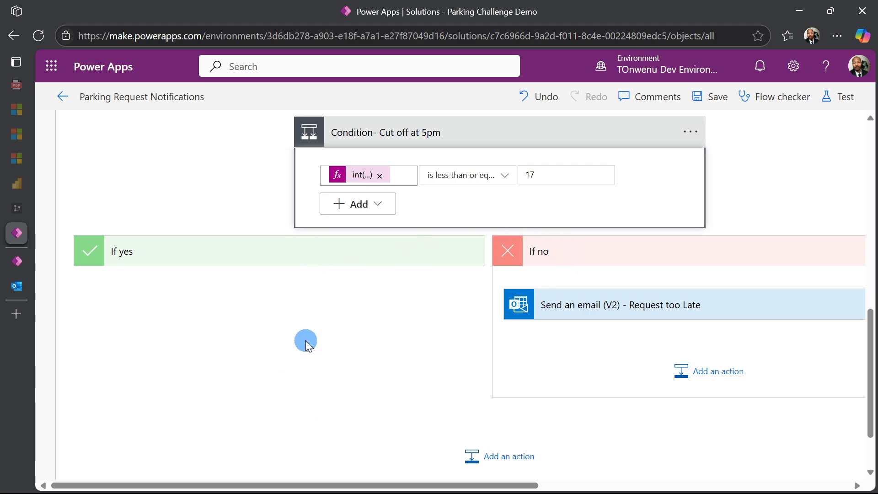
- Start a manual test of the Parking Request Notifications flow
{"action": "left_click", "coordinate": [829, 104]}
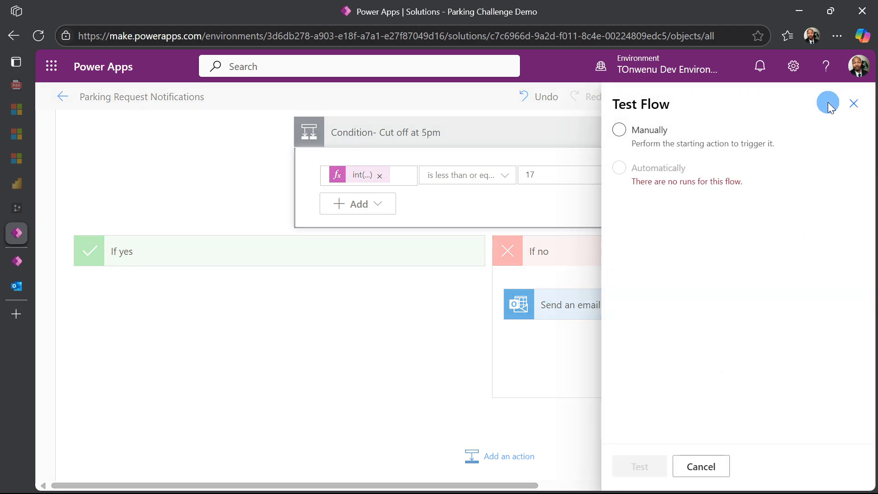
{"action": "left_click", "coordinate": [618, 131]}
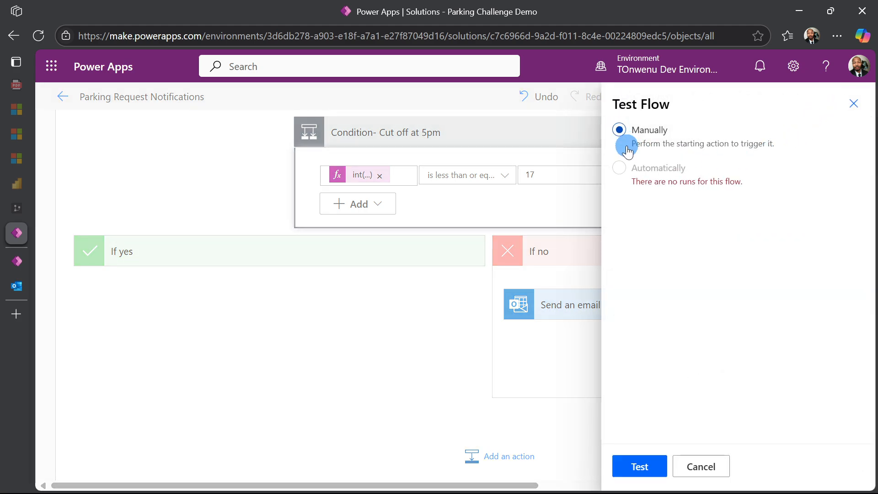
{"action": "left_click", "coordinate": [646, 462]}
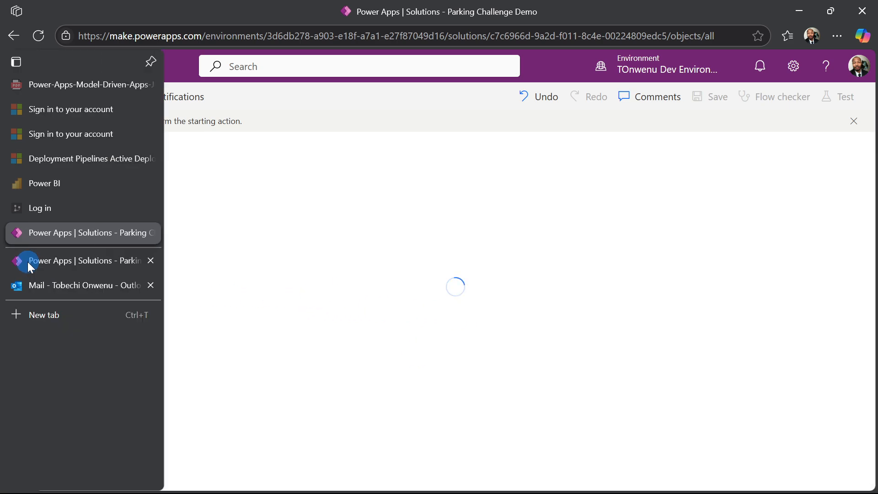
- In the browser tab showing the ParkingRequestInfo columns, close the column editor and play the Parking Review Model App from the solution's apps
{"action": "left_click", "coordinate": [27, 261]}
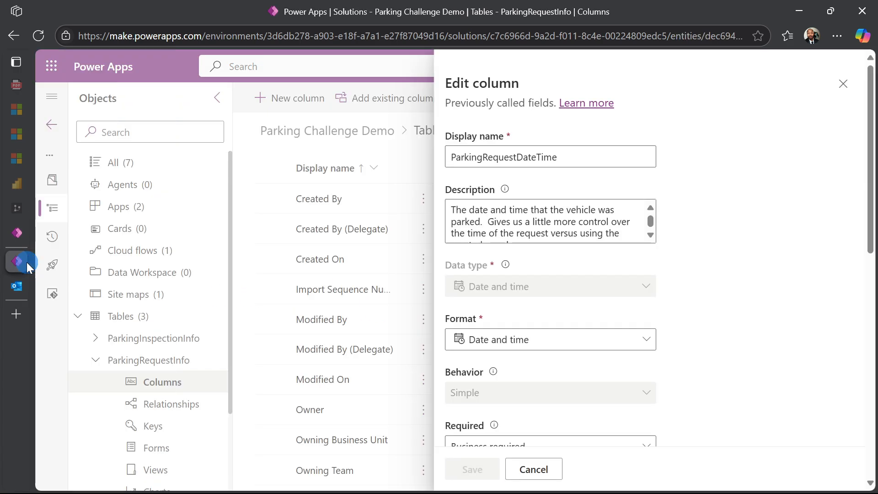
{"action": "left_click", "coordinate": [270, 270]}
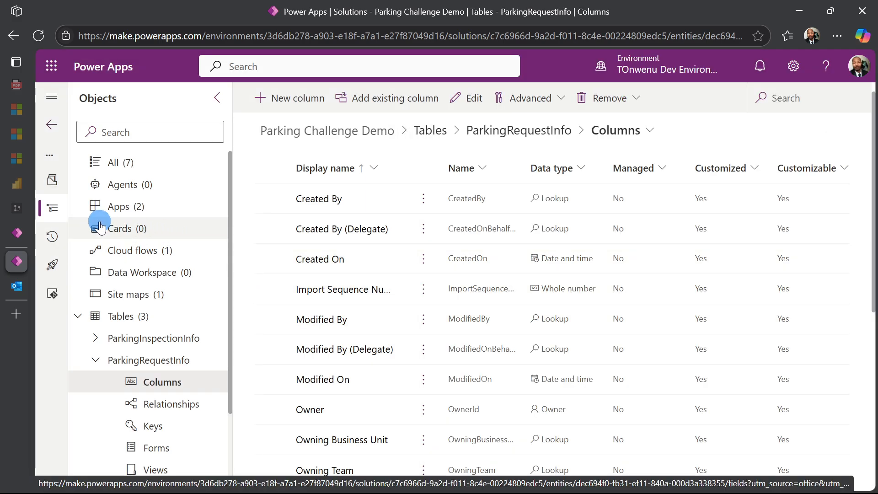
{"action": "left_click", "coordinate": [122, 211]}
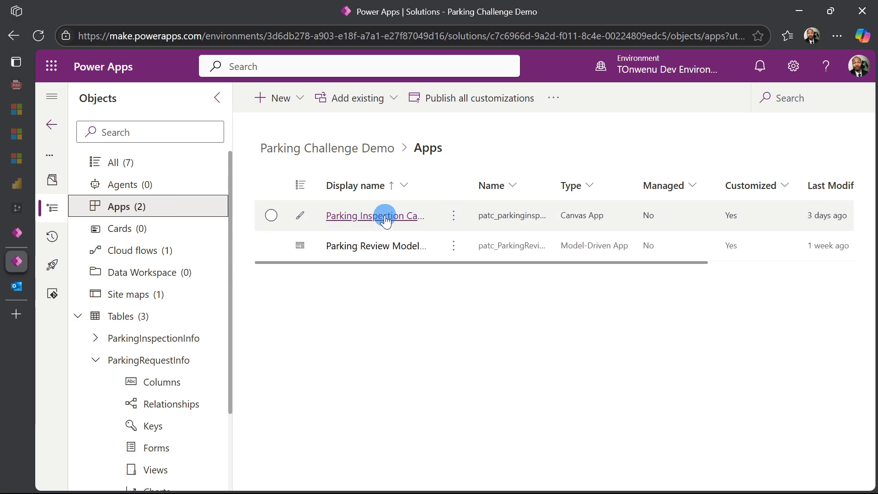
{"action": "left_click", "coordinate": [453, 250]}
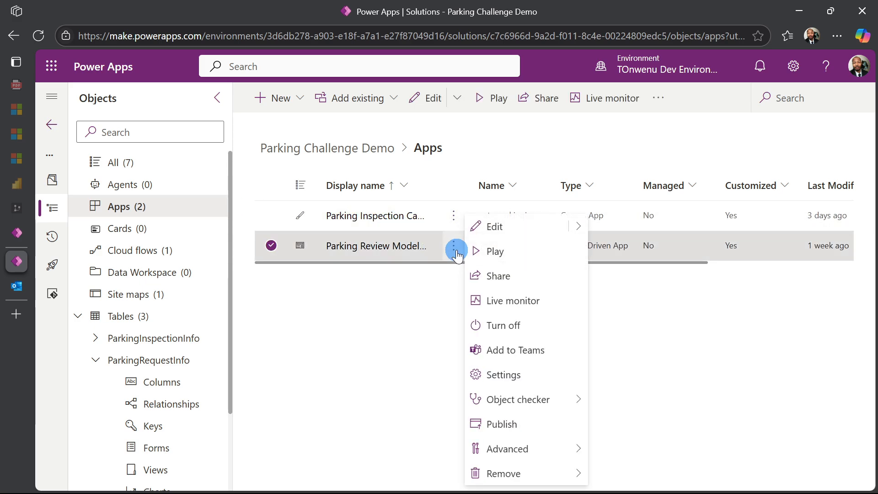
{"action": "left_click", "coordinate": [477, 249]}
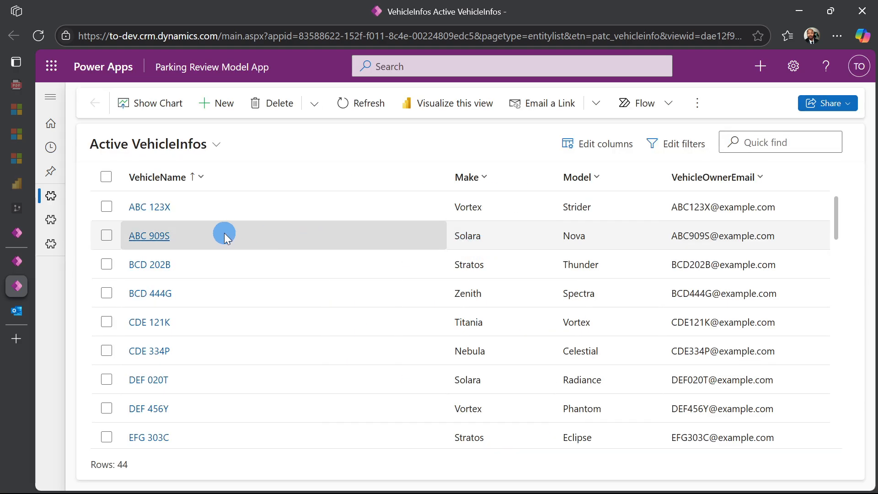
- Open a blank new ParkingRequestInfo record in the Parking Review Model App, and return to the solution's list of apps
{"action": "left_click", "coordinate": [58, 221]}
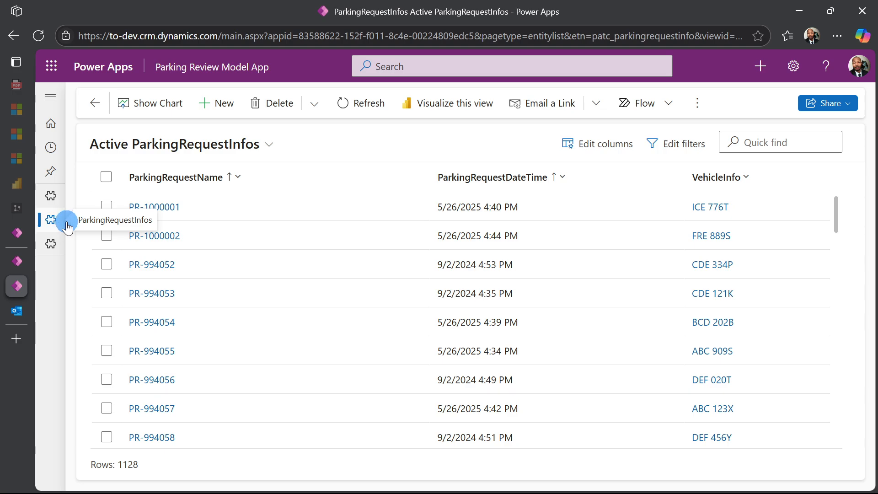
{"action": "left_click", "coordinate": [215, 106]}
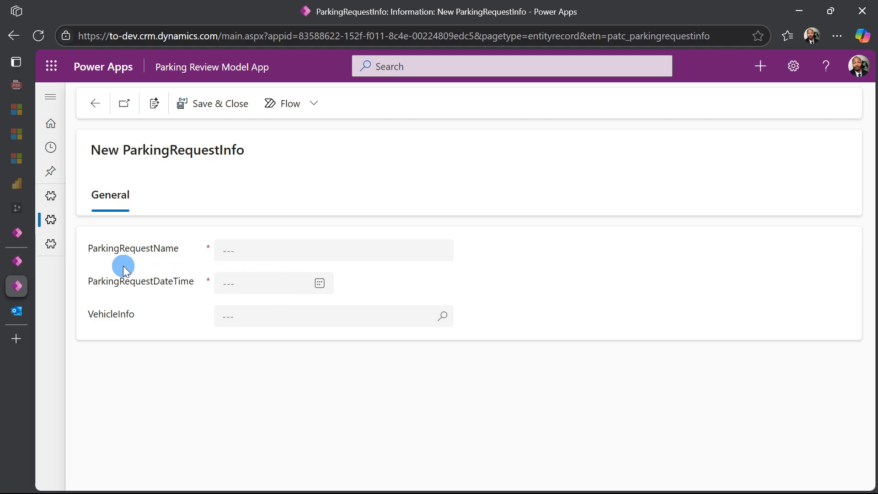
{"action": "left_click", "coordinate": [20, 265]}
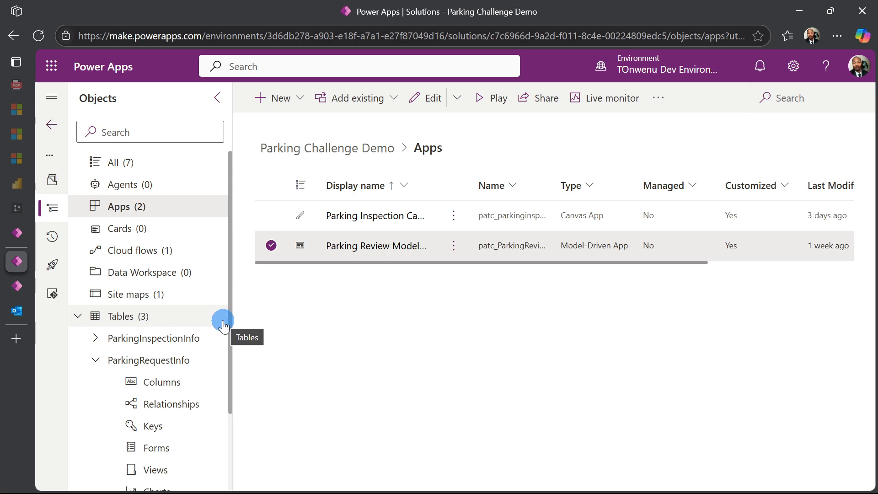
- Hide the ParkingRequestName field on the ParkingRequestInfo table's main Information form, save and publish it, and return to the table's forms list
{"action": "scroll", "coordinate": [170, 421], "scroll_direction": "down", "scroll_amount": 1}
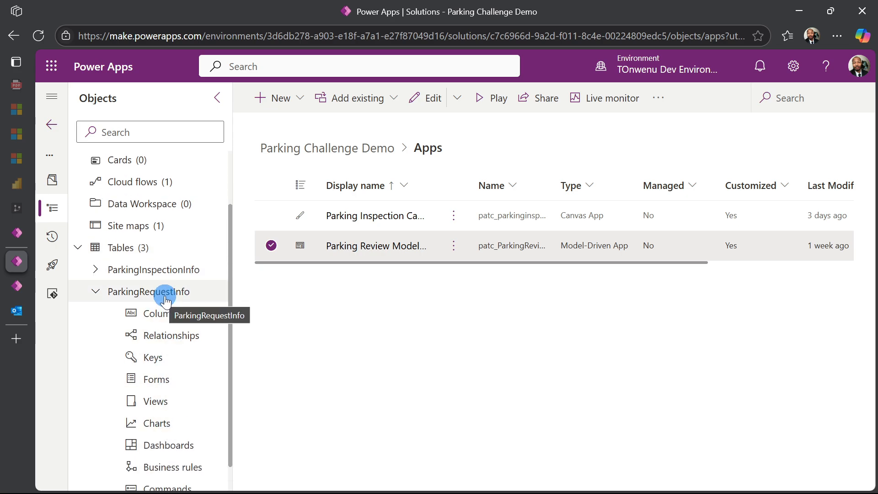
{"action": "left_click", "coordinate": [160, 380]}
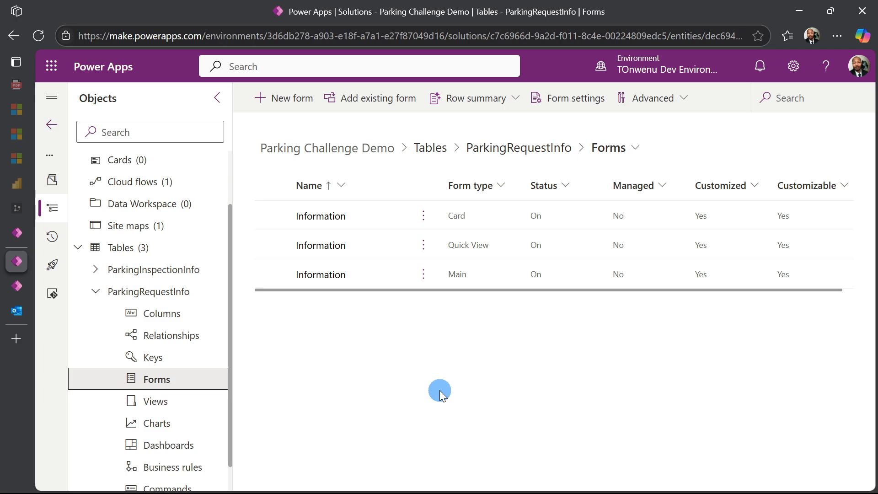
{"action": "left_click", "coordinate": [341, 276]}
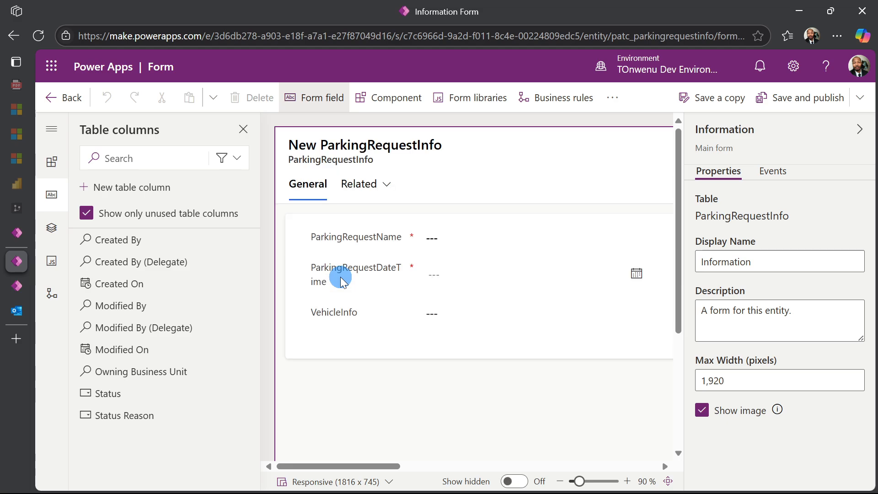
{"action": "left_click", "coordinate": [376, 243]}
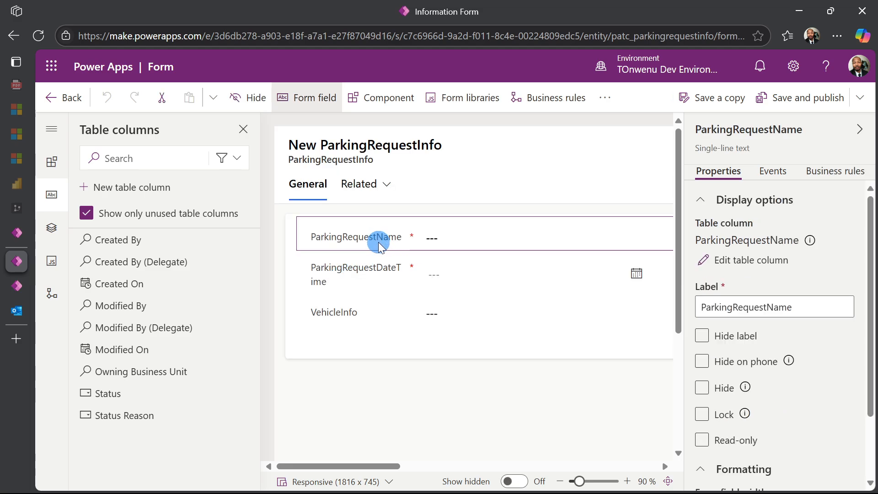
{"action": "left_click", "coordinate": [253, 102]}
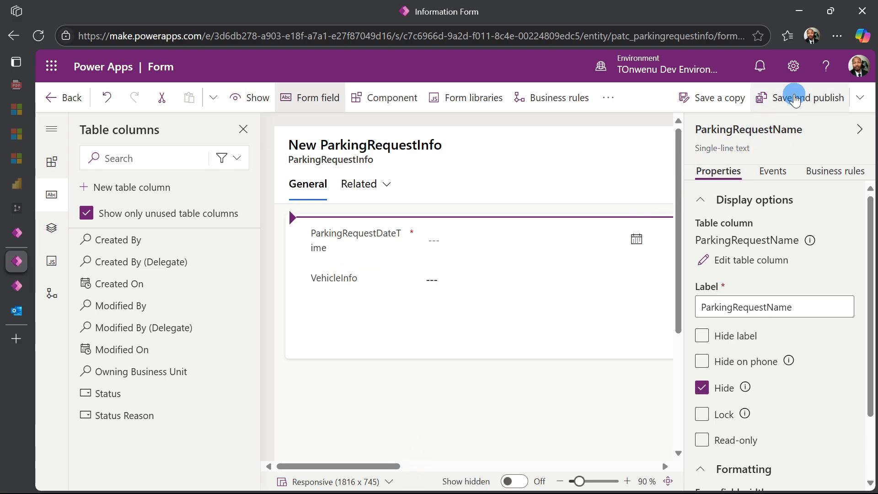
{"action": "left_click", "coordinate": [795, 97]}
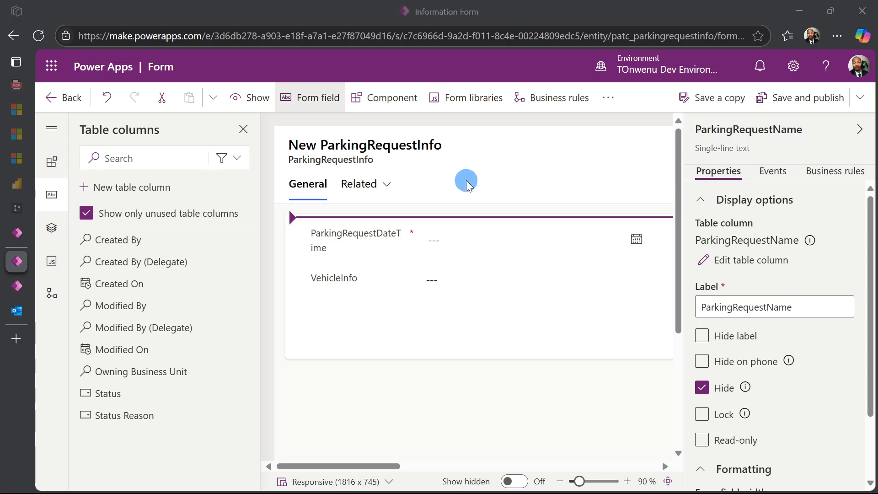
{"action": "left_click", "coordinate": [81, 100]}
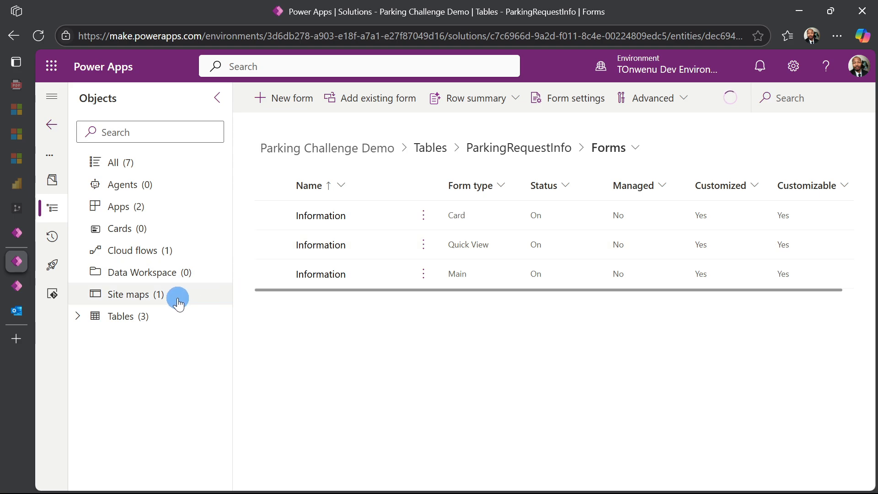
- Hide the ParkingInspectionName field on the ParkingInspectionInfo table's main Information form, and save and publish the form
{"action": "left_click", "coordinate": [443, 154]}
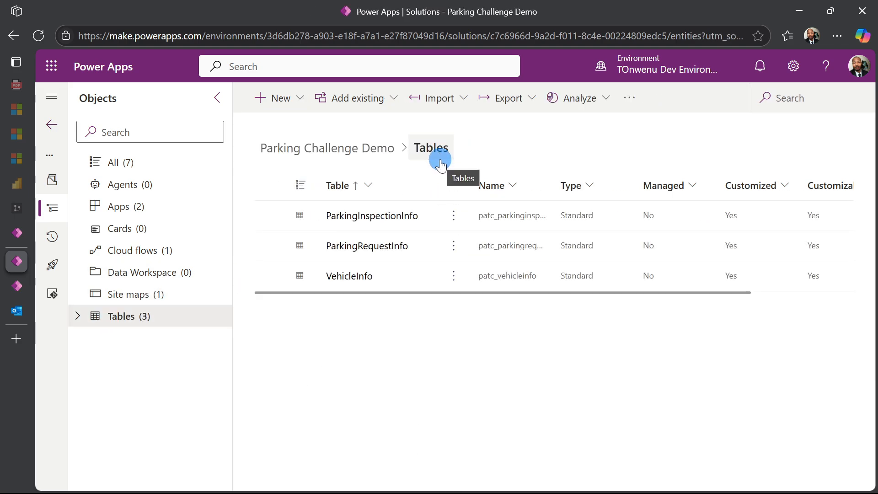
{"action": "left_click", "coordinate": [392, 220]}
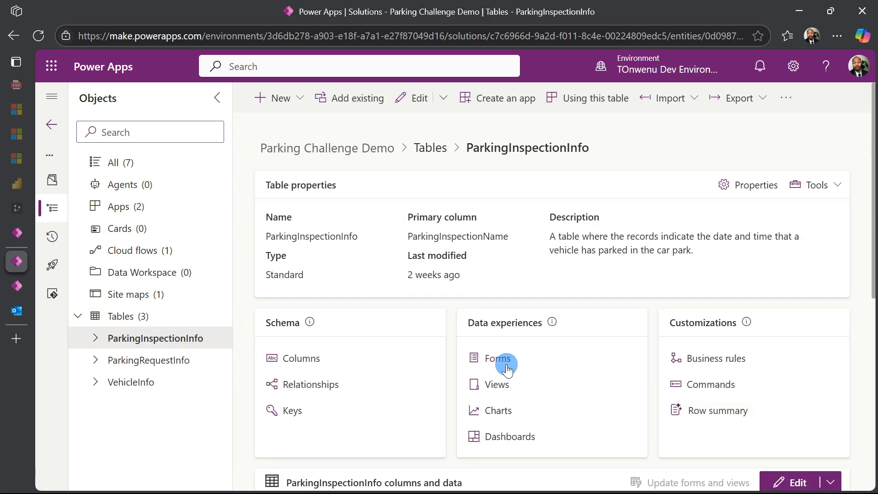
{"action": "left_click", "coordinate": [497, 359]}
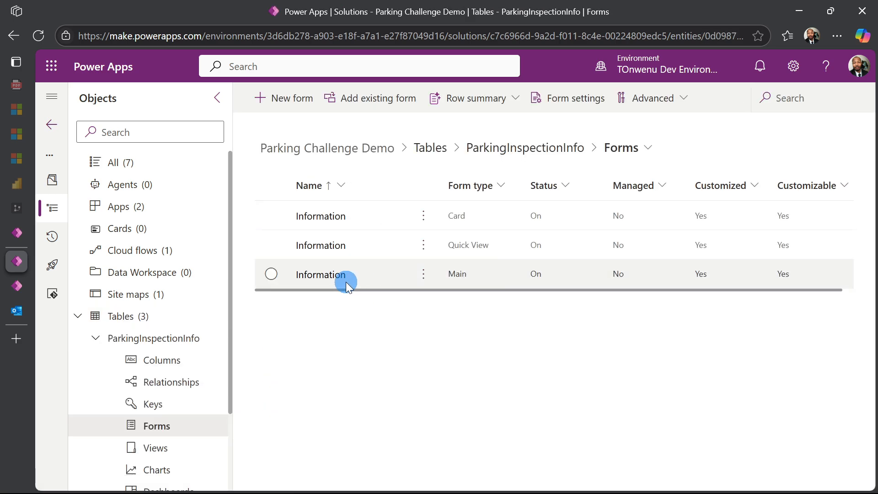
{"action": "left_click", "coordinate": [341, 276]}
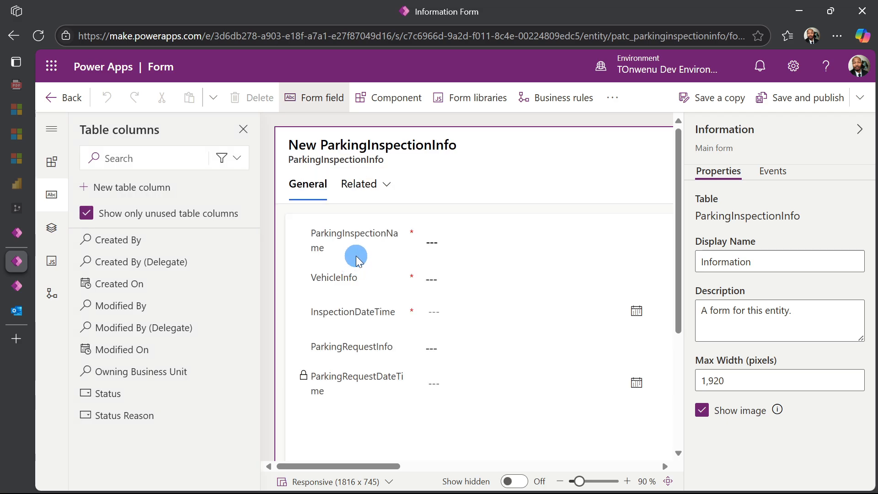
{"action": "left_click", "coordinate": [356, 240]}
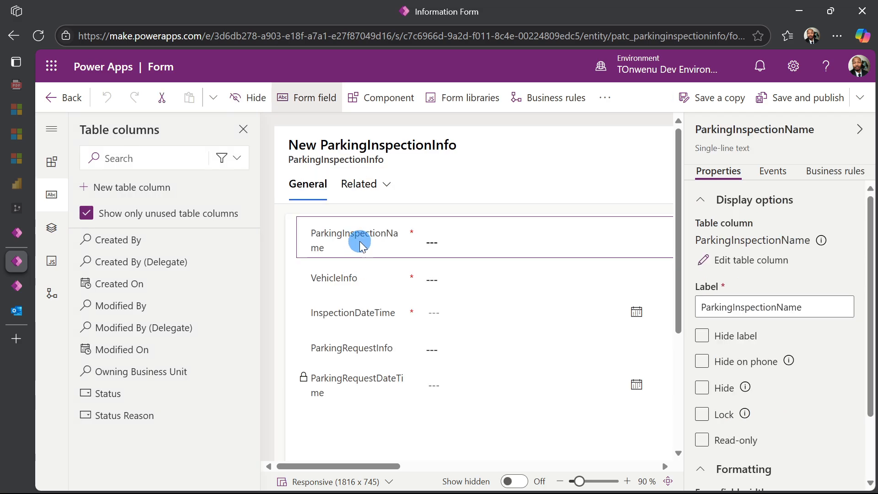
{"action": "left_click", "coordinate": [251, 101]}
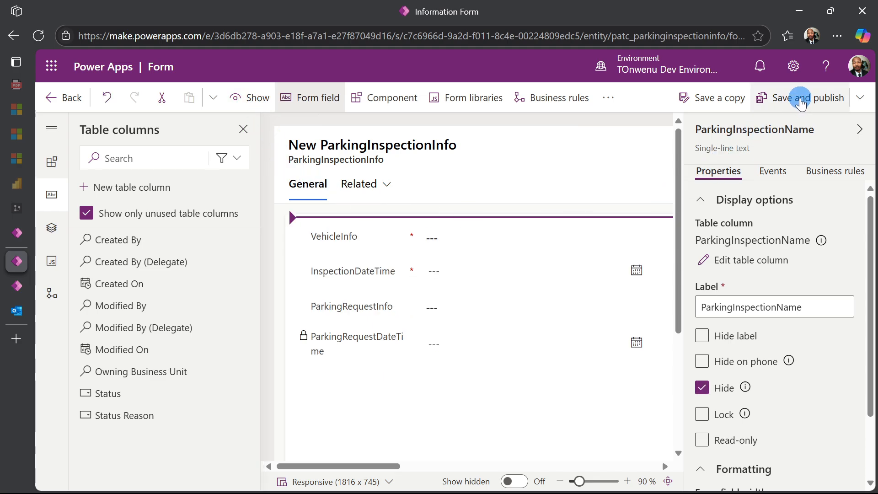
{"action": "left_click", "coordinate": [801, 103]}
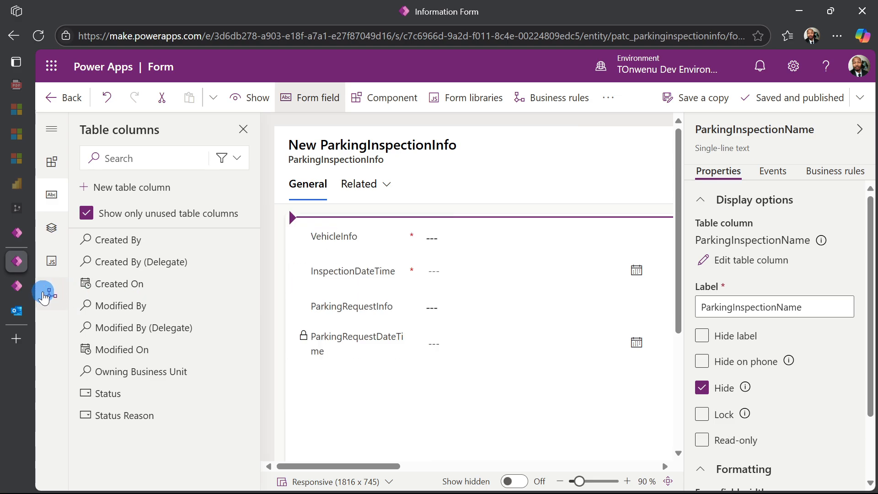
- Reload the new ParkingRequestInfo record form in the Parking Review Model App, check the flow's test page, and return to the record form
{"action": "left_click", "coordinate": [17, 286]}
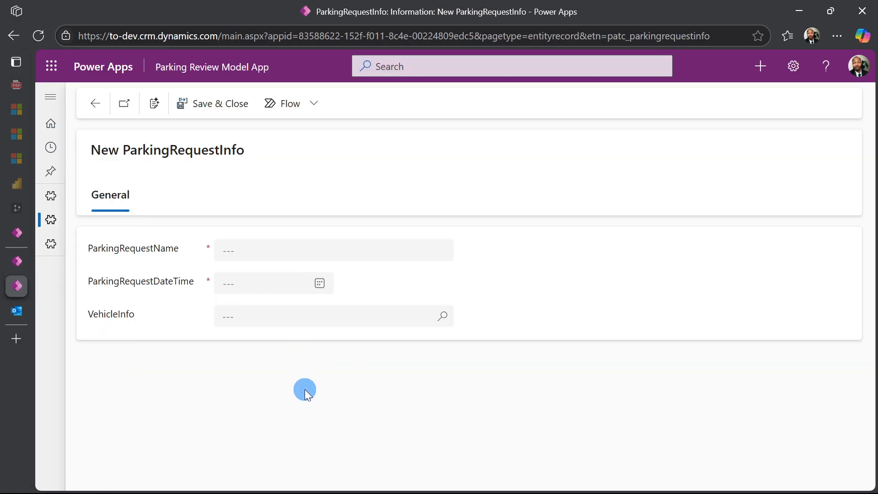
{"action": "key", "text": "F5"}
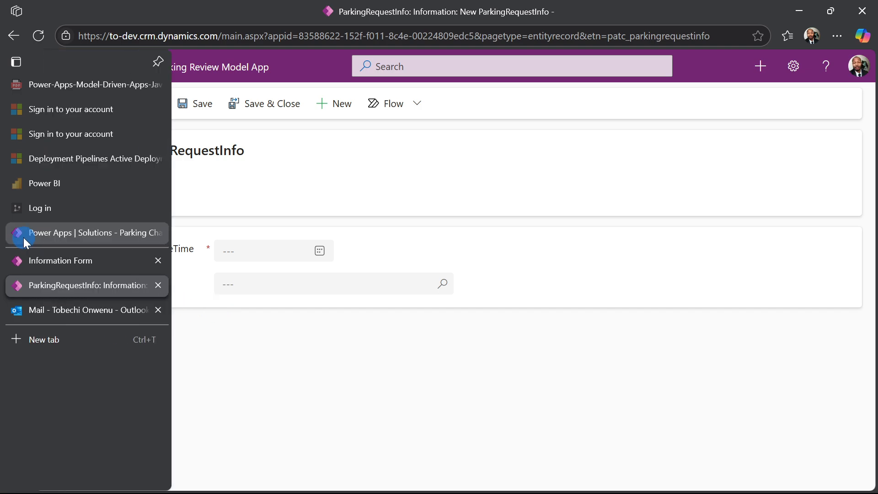
{"action": "left_click", "coordinate": [23, 237]}
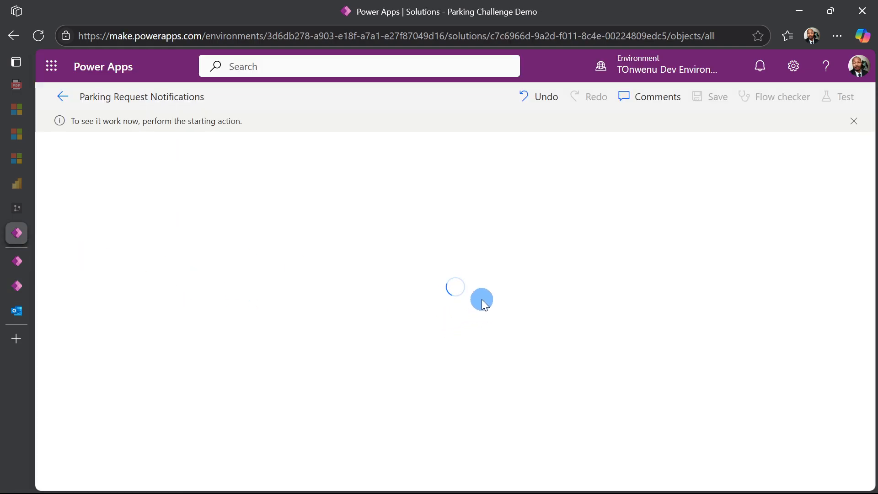
{"action": "mouse_move", "coordinate": [24, 283]}
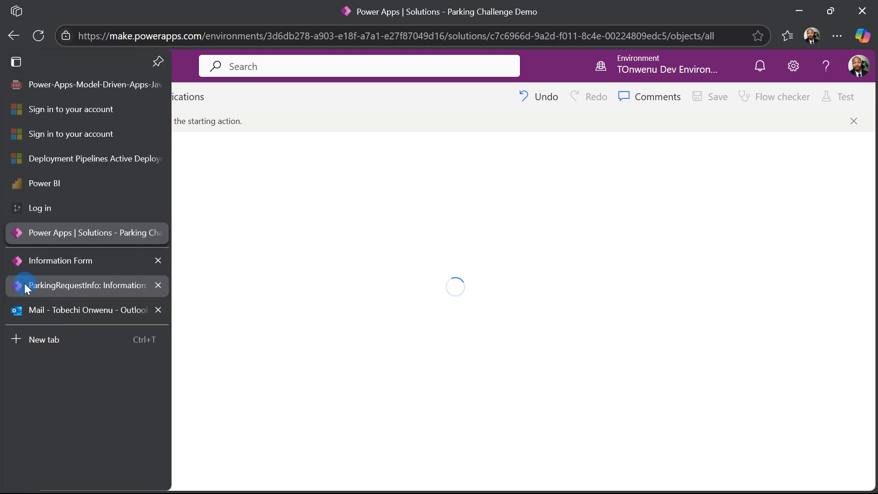
{"action": "left_click", "coordinate": [28, 262]}
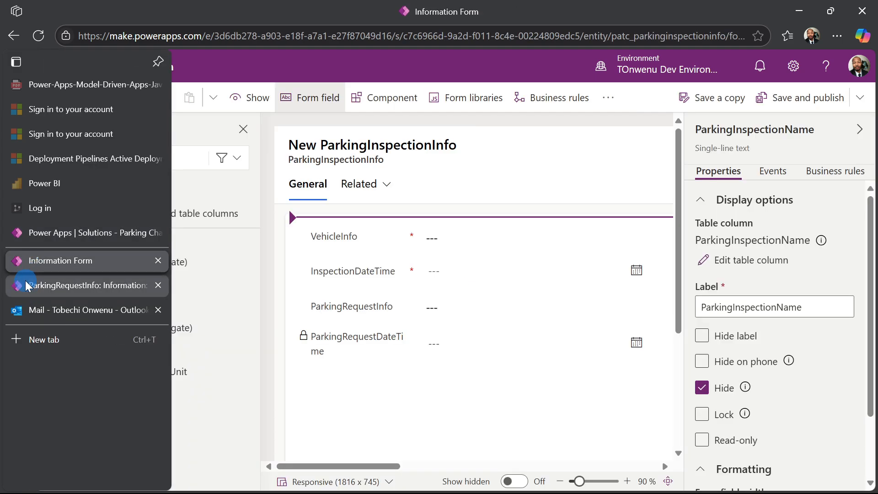
{"action": "left_click", "coordinate": [25, 281]}
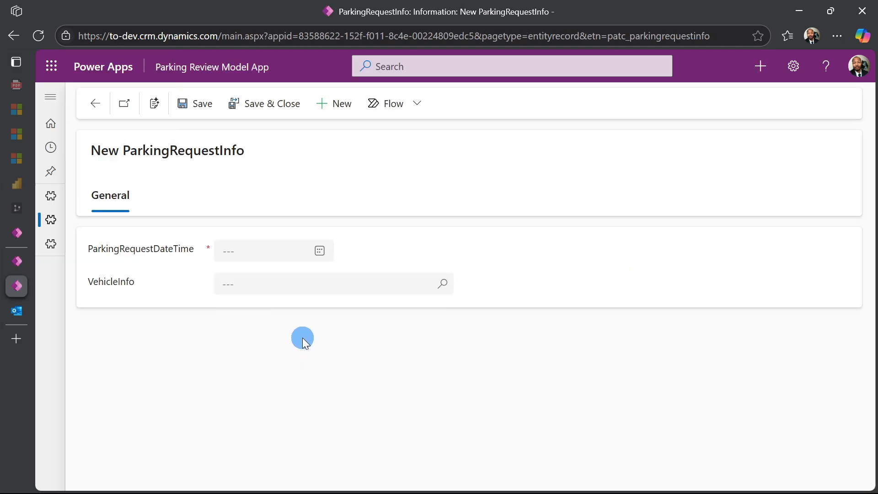
- Set the new request's ParkingRequestDateTime to 5/30/2025 at 4:30 PM
{"action": "left_click", "coordinate": [320, 251]}
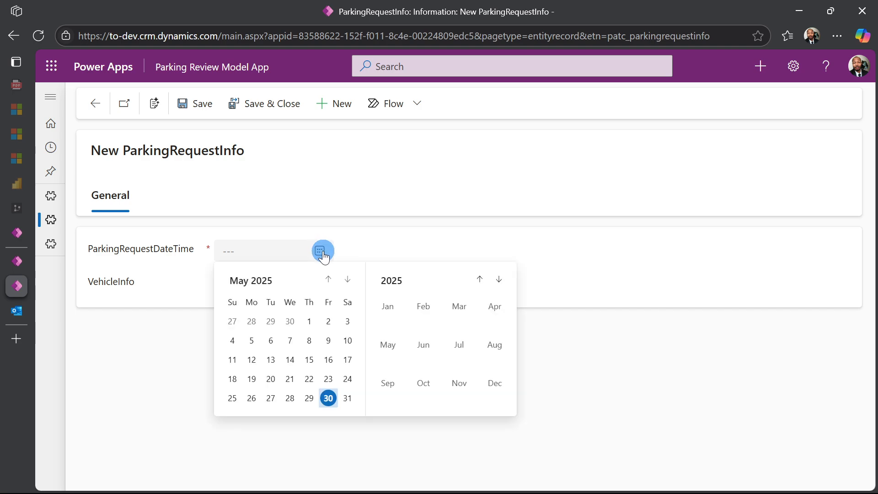
{"action": "left_click", "coordinate": [330, 400]}
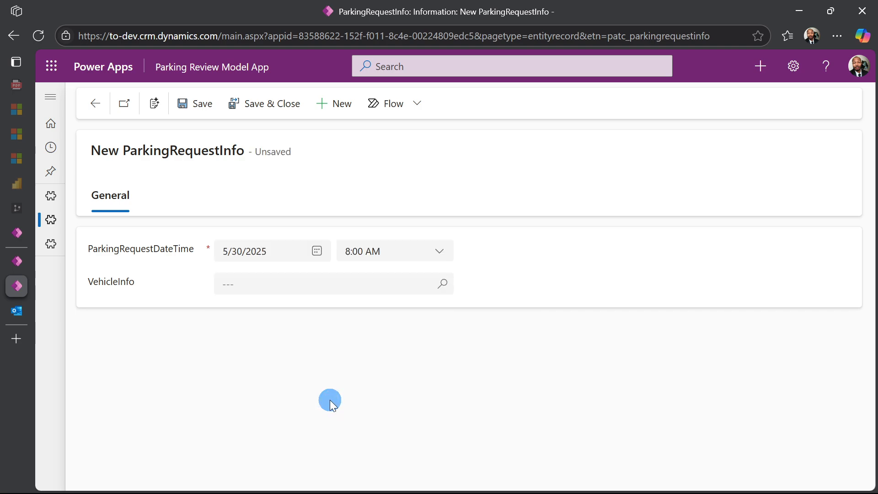
{"action": "left_click", "coordinate": [437, 252]}
{"action": "scroll", "coordinate": [407, 357], "scroll_direction": "down", "scroll_amount": 6}
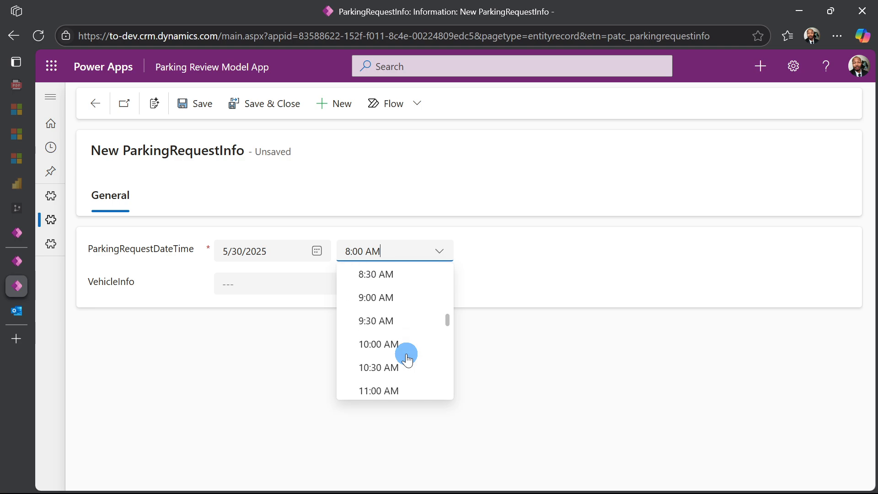
{"action": "scroll", "coordinate": [407, 357], "scroll_direction": "down", "scroll_amount": 3}
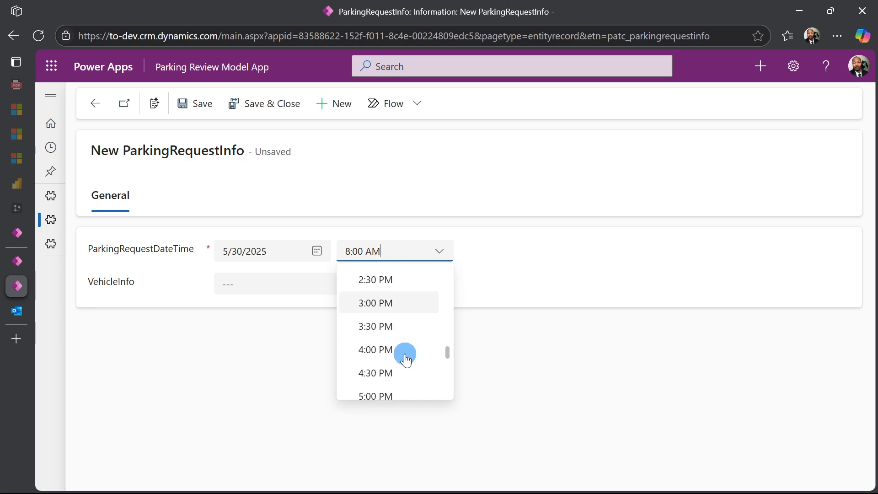
{"action": "left_click", "coordinate": [386, 371]}
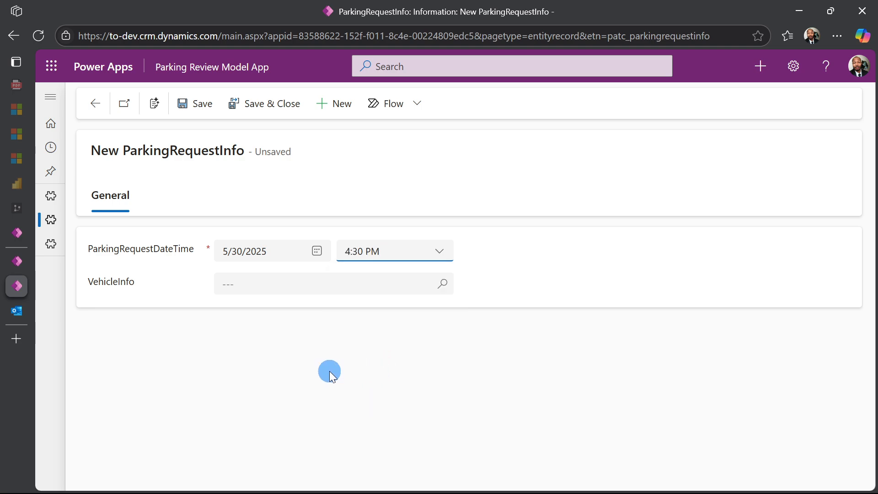
- Choose CDE 121K as the request's VehicleInfo, and save and close the record
{"action": "left_click", "coordinate": [441, 284]}
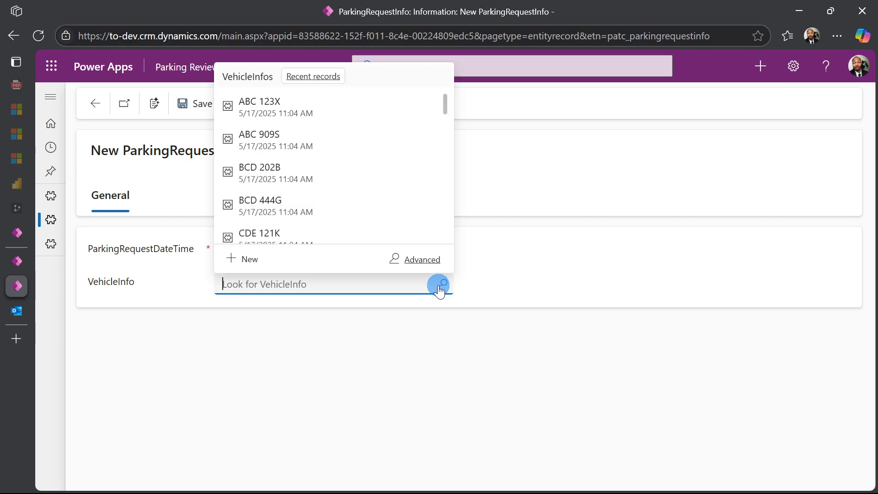
{"action": "left_click", "coordinate": [319, 235]}
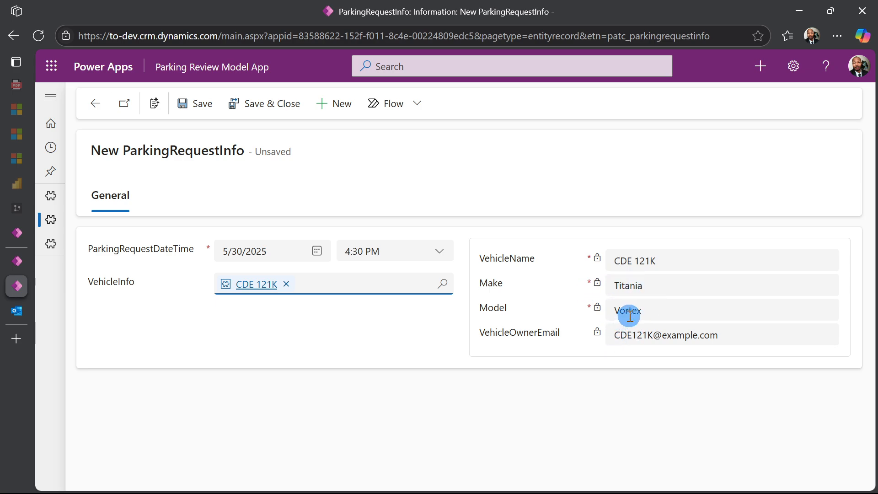
{"action": "left_click", "coordinate": [491, 410]}
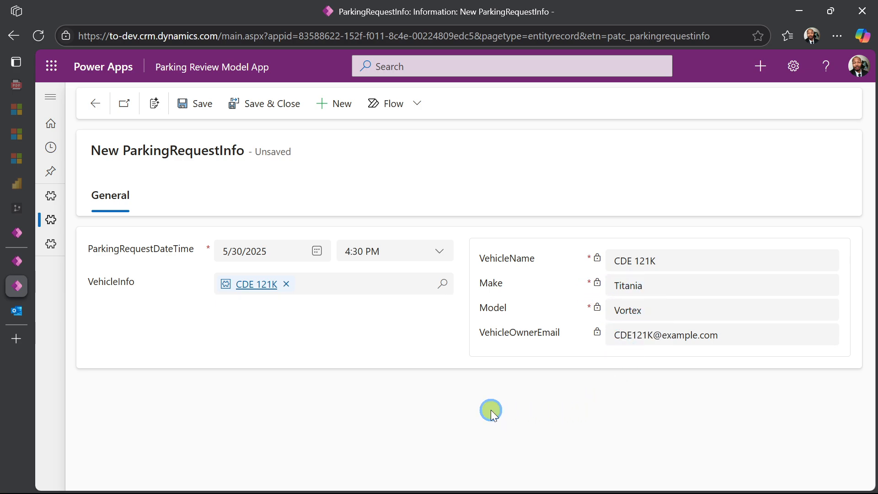
{"action": "left_click", "coordinate": [274, 105]}
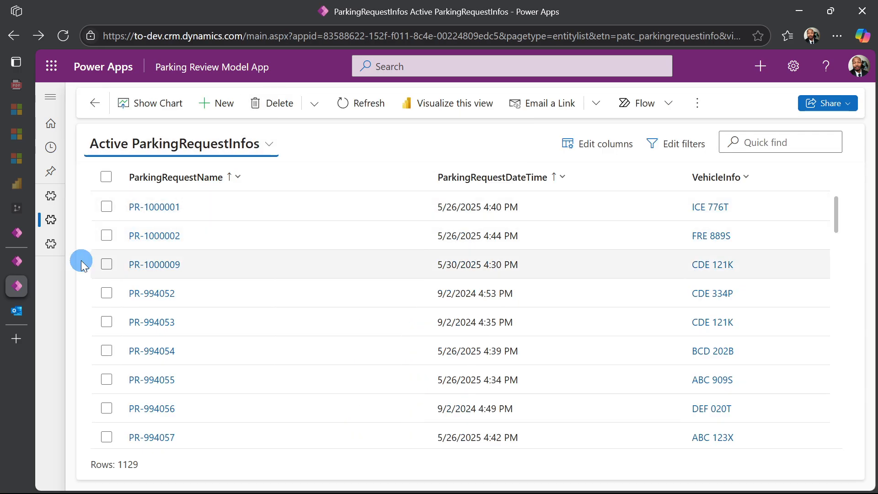
- In the flow's browser tab, inspect the test run's Max Capacity Check and Cut off at 5pm condition results and the email branches
{"action": "left_click", "coordinate": [17, 234]}
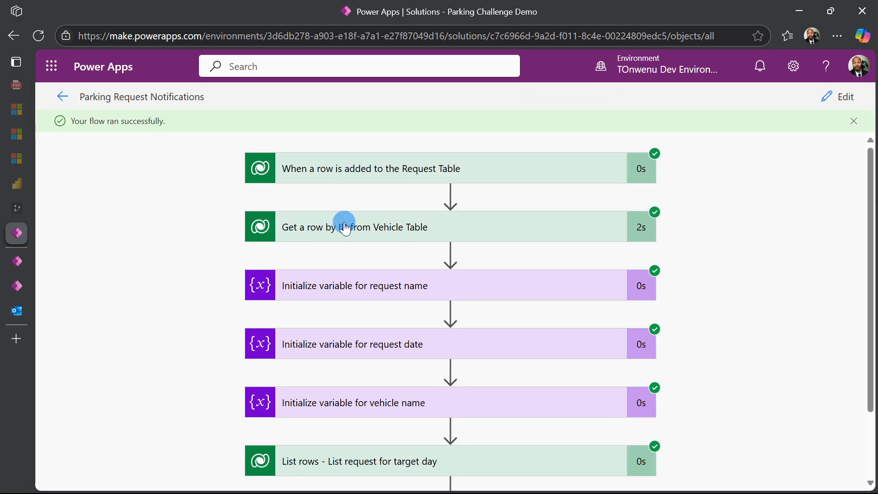
{"action": "scroll", "coordinate": [466, 201], "scroll_direction": "down", "scroll_amount": 2}
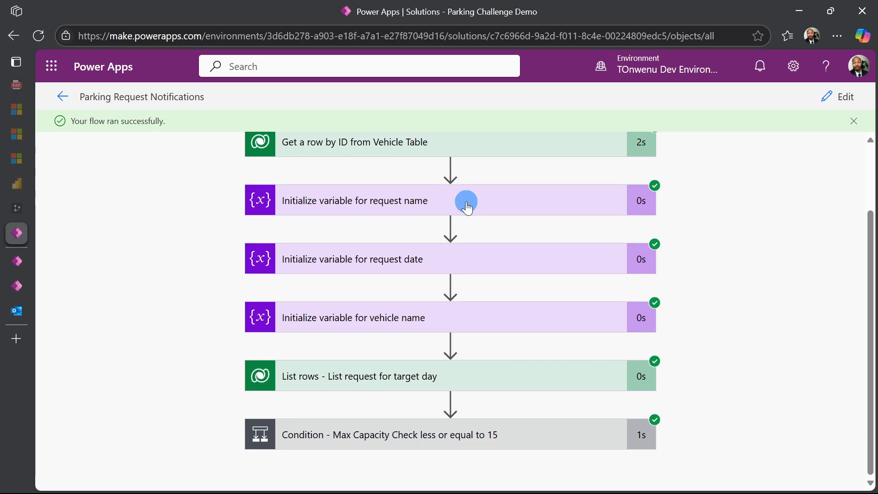
{"action": "left_click", "coordinate": [451, 430]}
{"action": "scroll", "coordinate": [232, 329], "scroll_direction": "down", "scroll_amount": 5}
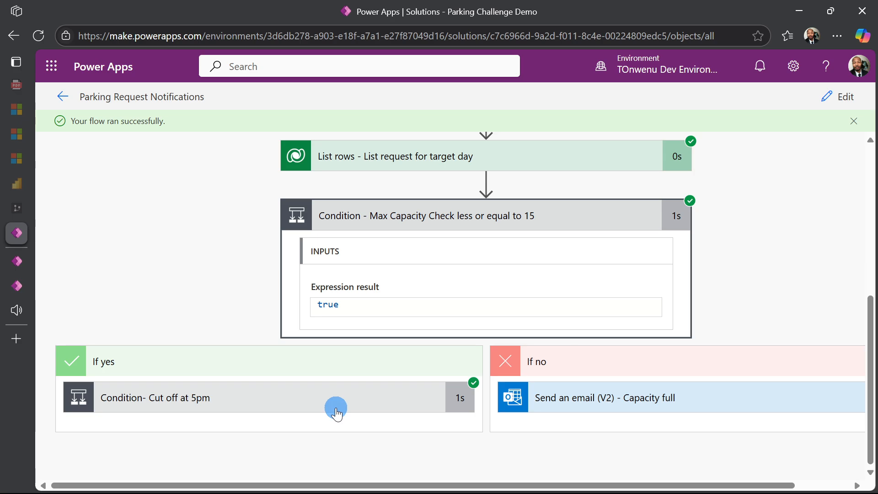
{"action": "left_click", "coordinate": [335, 412]}
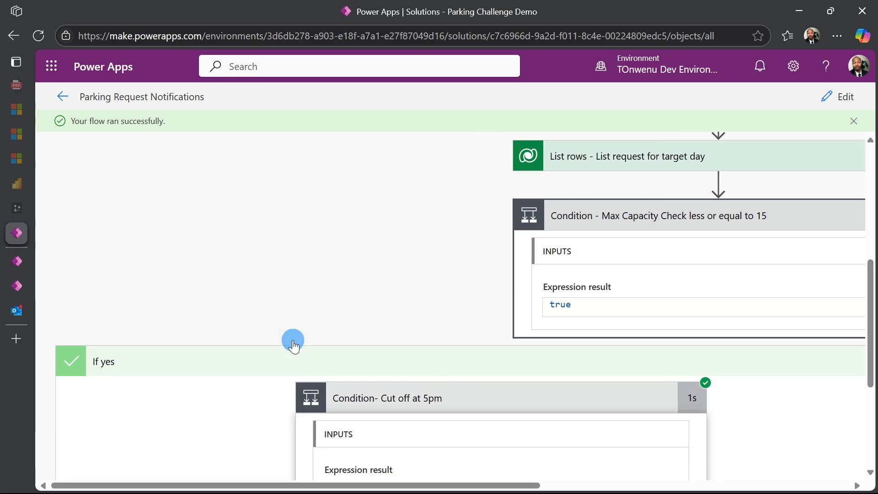
{"action": "scroll", "coordinate": [279, 331], "scroll_direction": "down", "scroll_amount": 5}
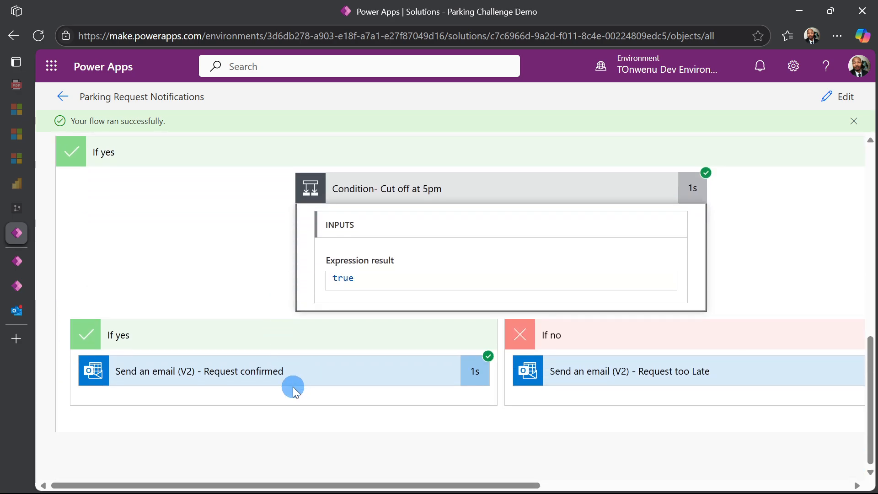
- Switch to Outlook and open the newest parking request confirmation email in the inbox
{"action": "left_click", "coordinate": [23, 318]}
{"action": "left_click", "coordinate": [314, 230]}
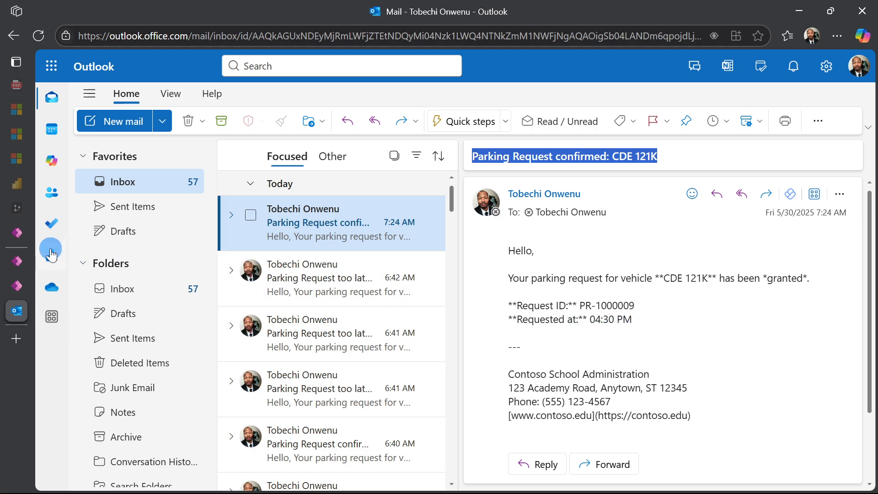
- In the Parking Review Model App, start a new ParkingRequestInfo record with ParkingRequestDateTime set to 5/30/2025 at 7:30 PM
{"action": "left_click", "coordinate": [22, 241]}
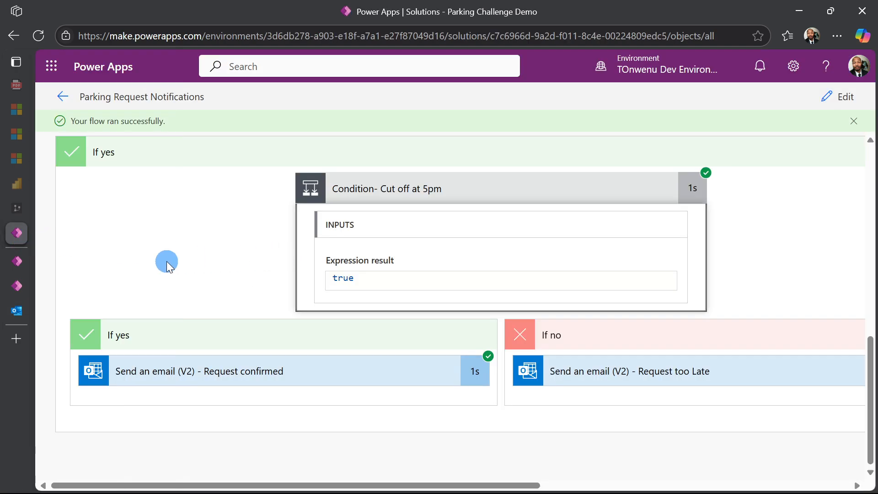
{"action": "left_click", "coordinate": [13, 288]}
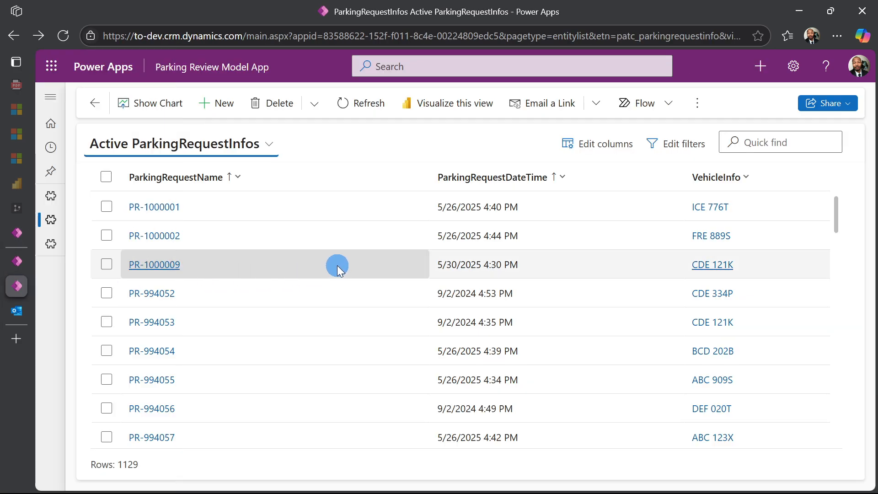
{"action": "left_click", "coordinate": [224, 103]}
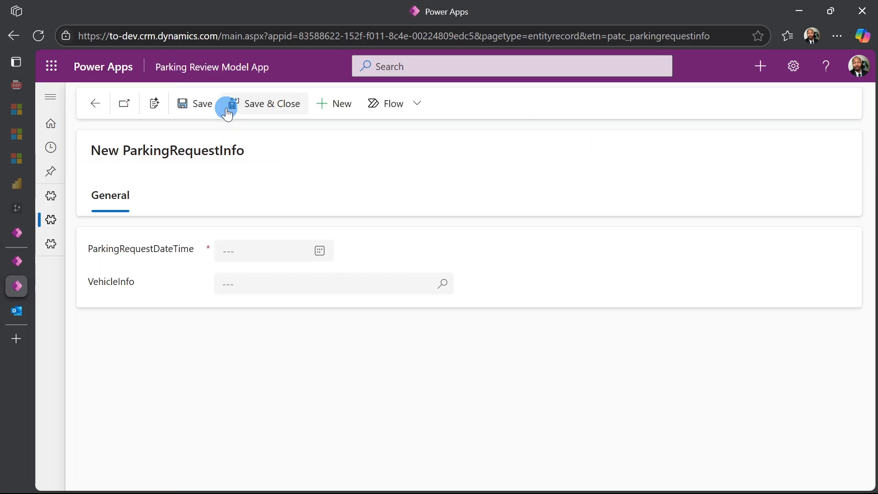
{"action": "left_click", "coordinate": [319, 251]}
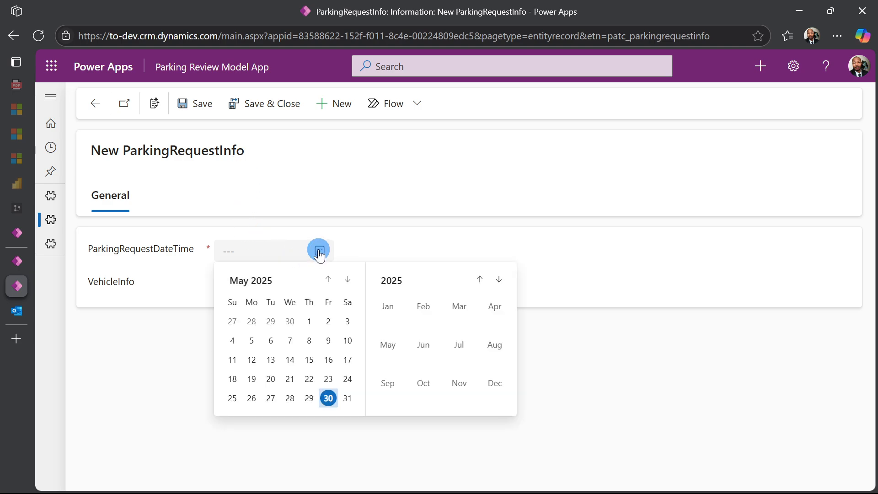
{"action": "left_click", "coordinate": [327, 397]}
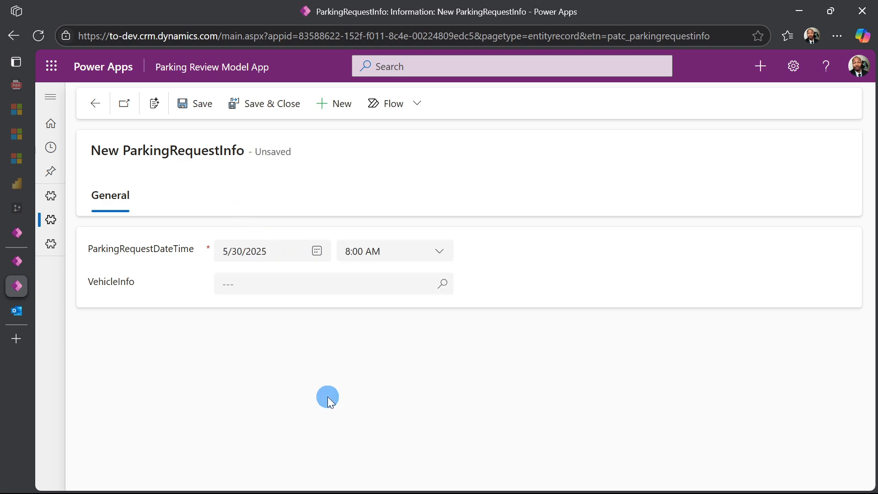
{"action": "left_click", "coordinate": [439, 249]}
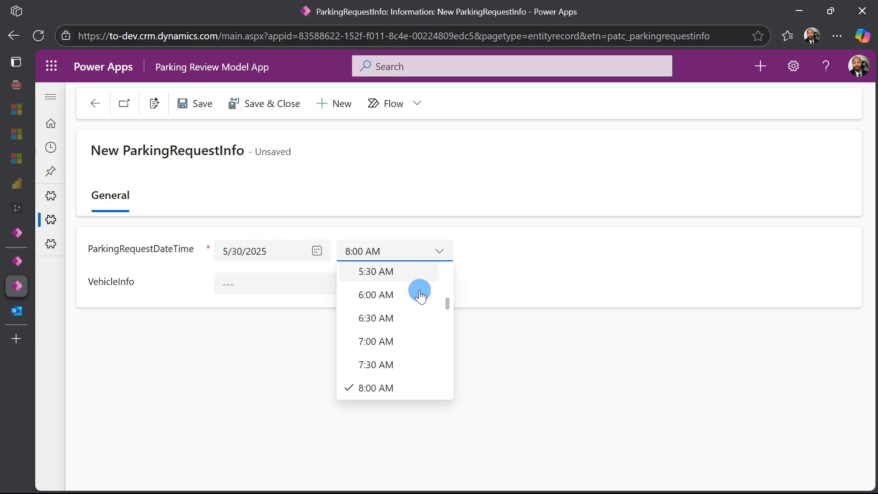
{"action": "scroll", "coordinate": [398, 334], "scroll_direction": "down", "scroll_amount": 5}
{"action": "scroll", "coordinate": [396, 350], "scroll_direction": "down", "scroll_amount": 8}
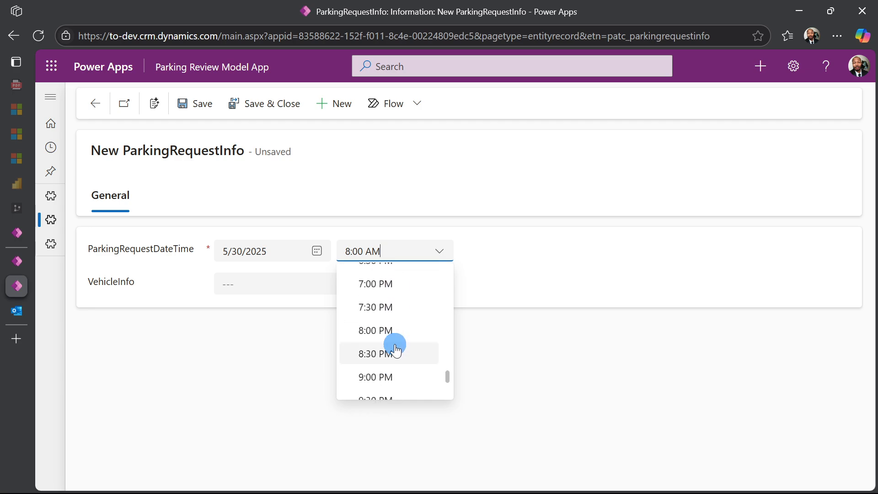
{"action": "left_click", "coordinate": [393, 307]}
{"action": "left_click", "coordinate": [382, 348]}
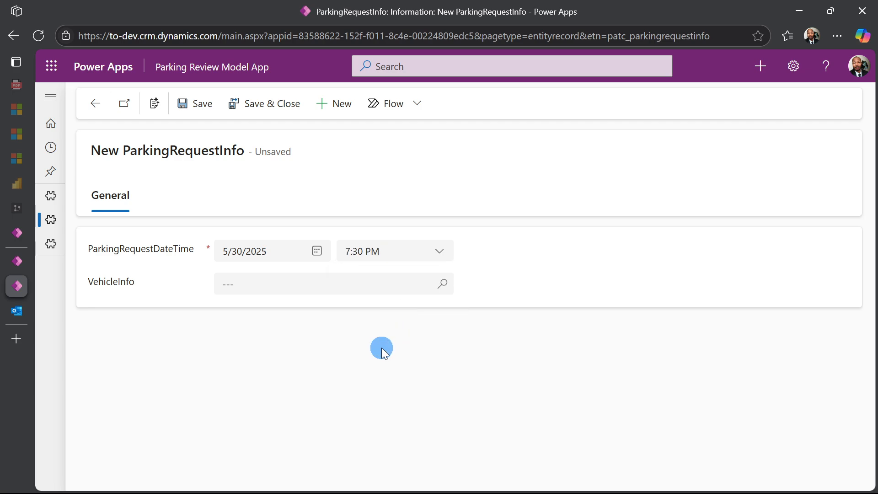
- Choose ABC 909S as the new request's VehicleInfo, and save and close the record
{"action": "left_click", "coordinate": [441, 285]}
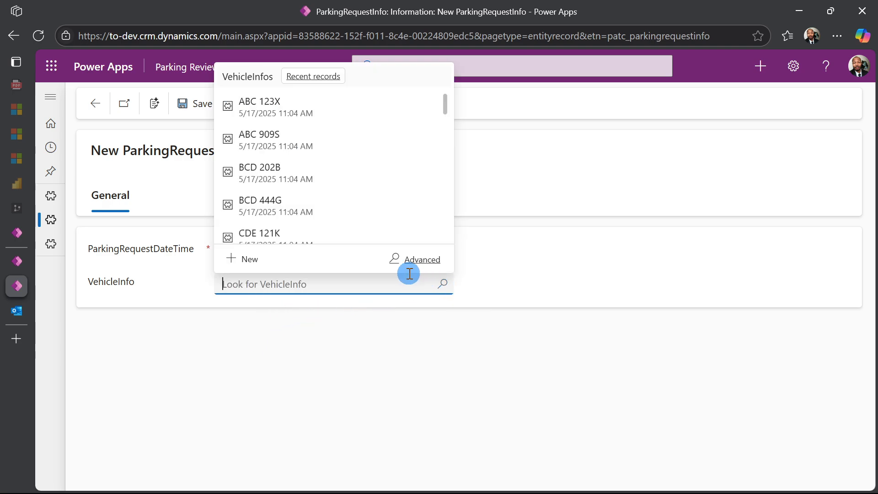
{"action": "left_click", "coordinate": [325, 147]}
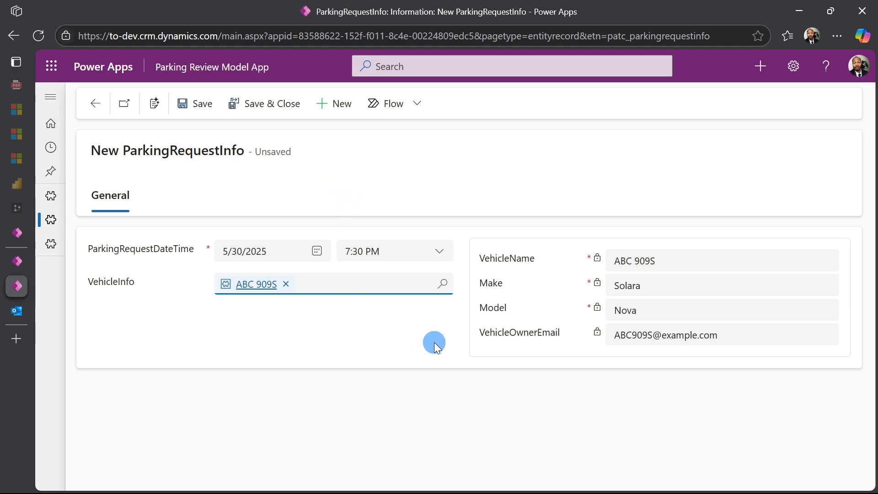
{"action": "left_click", "coordinate": [266, 103]}
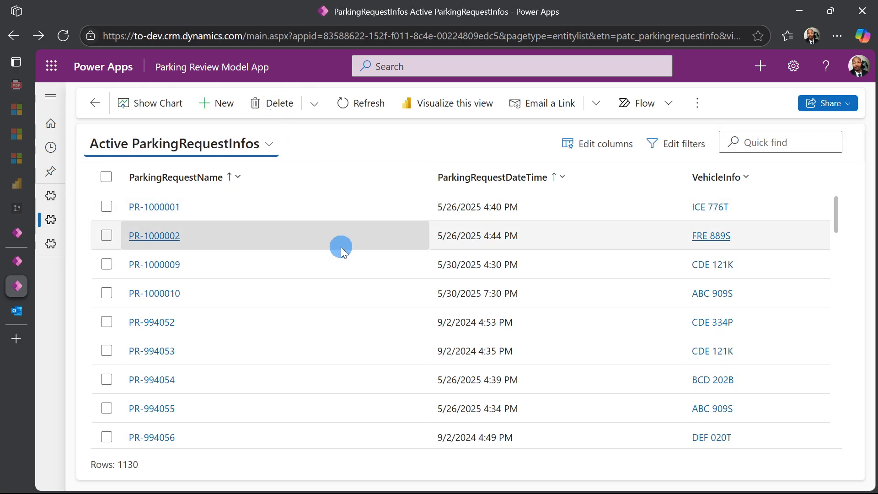
{"action": "left_click", "coordinate": [18, 231]}
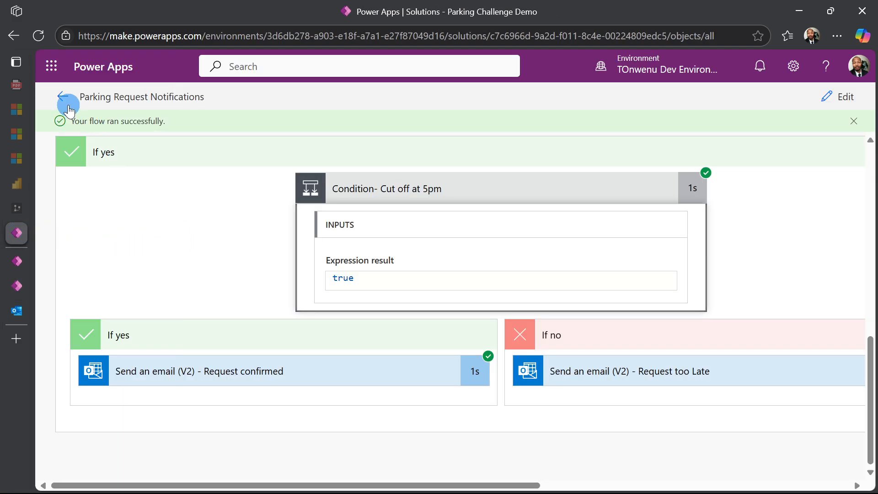
{"action": "left_click", "coordinate": [27, 311]}
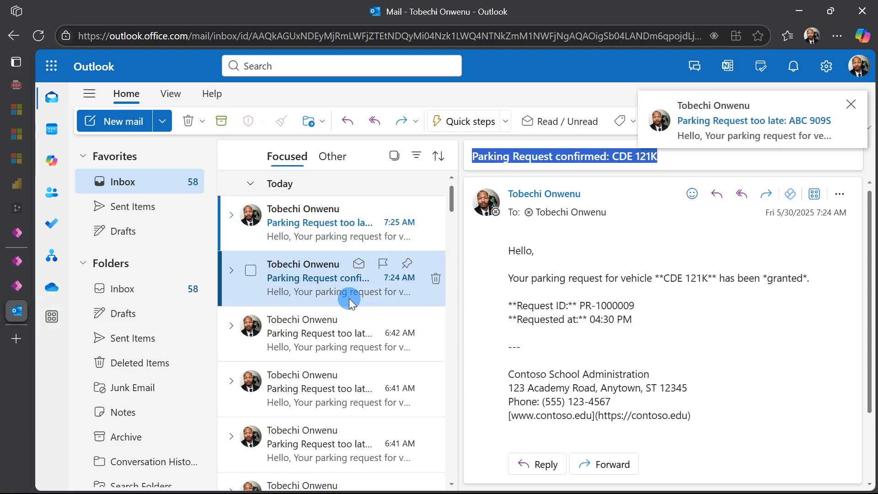
{"action": "left_click", "coordinate": [343, 245]}
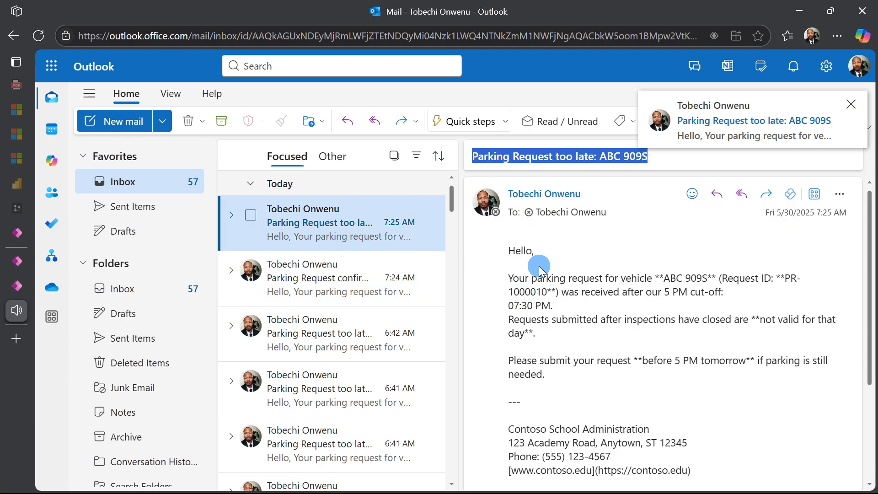
{"action": "left_click", "coordinate": [552, 309]}
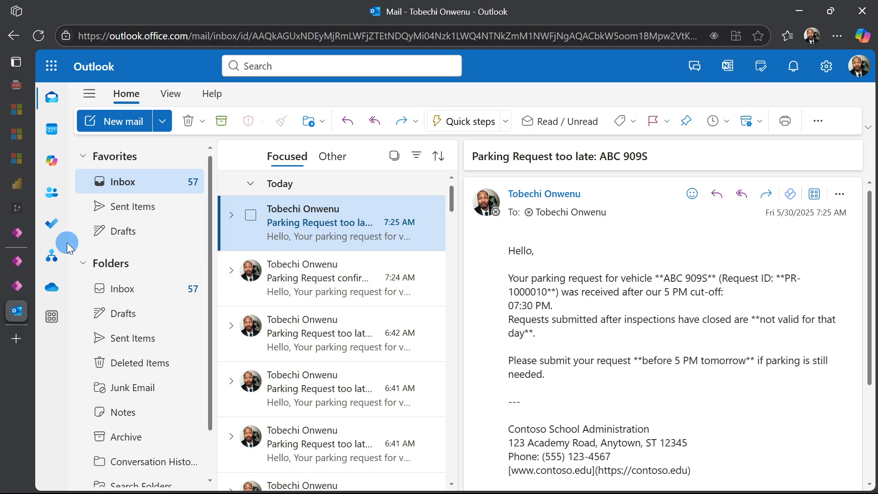
- Return to the Parking Request Notifications flow run in Power Apps
{"action": "left_click", "coordinate": [24, 236]}
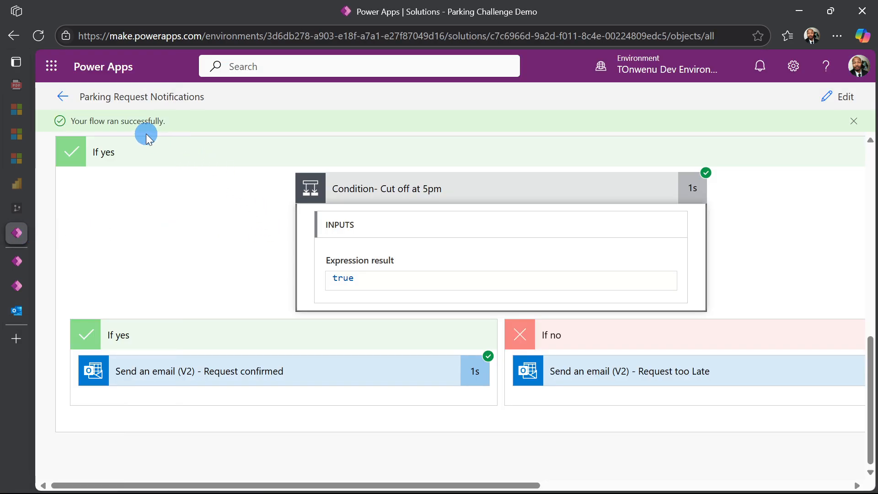